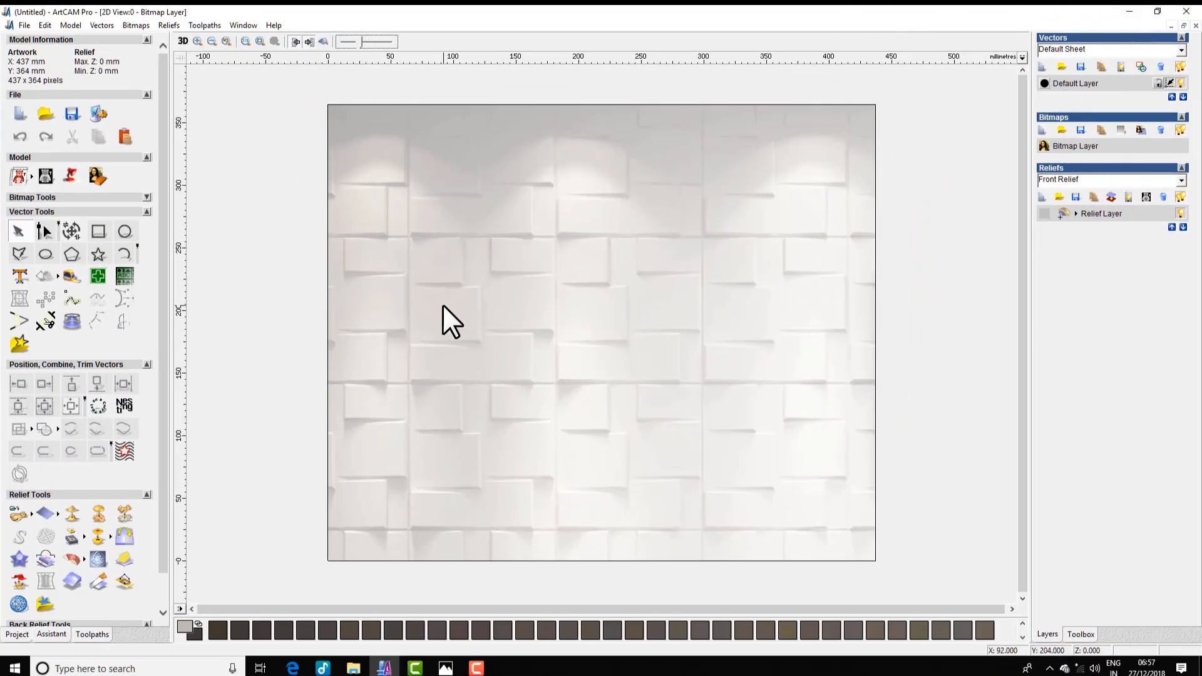
- Draw a rectangle about 116 × 116.5 mm around one repeating tile unit near the middle of the wall image
left_click(93, 235)
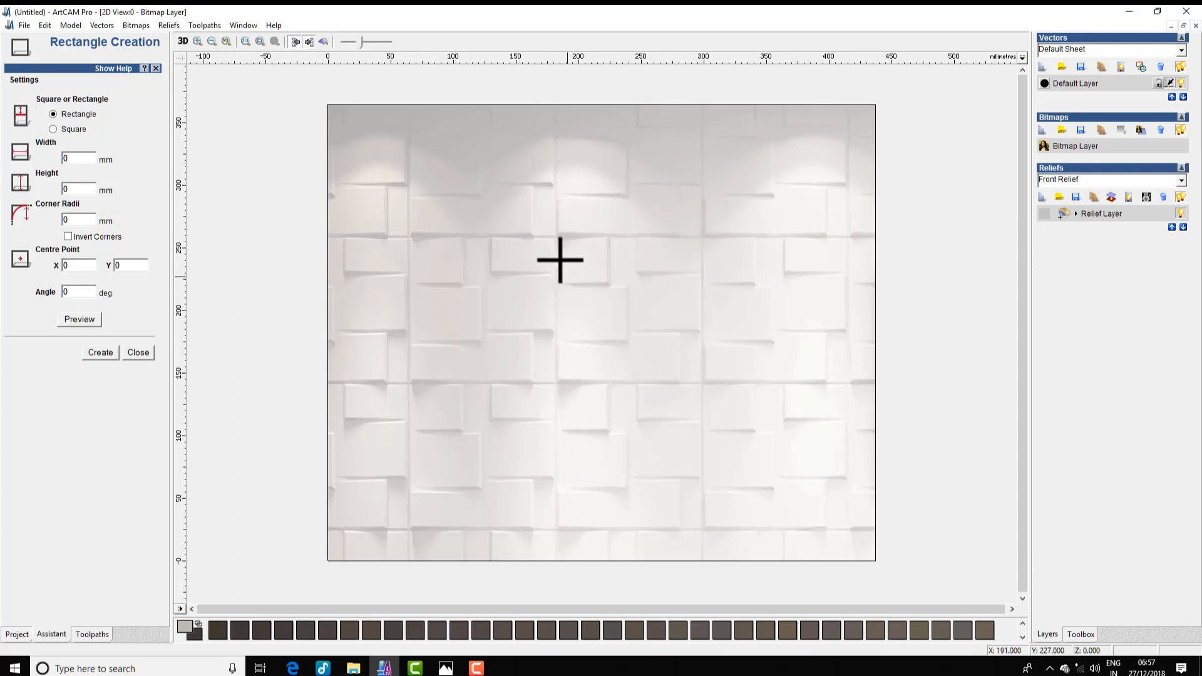
left_click_drag(558, 238, 703, 383)
right_click(718, 310)
left_click(674, 239)
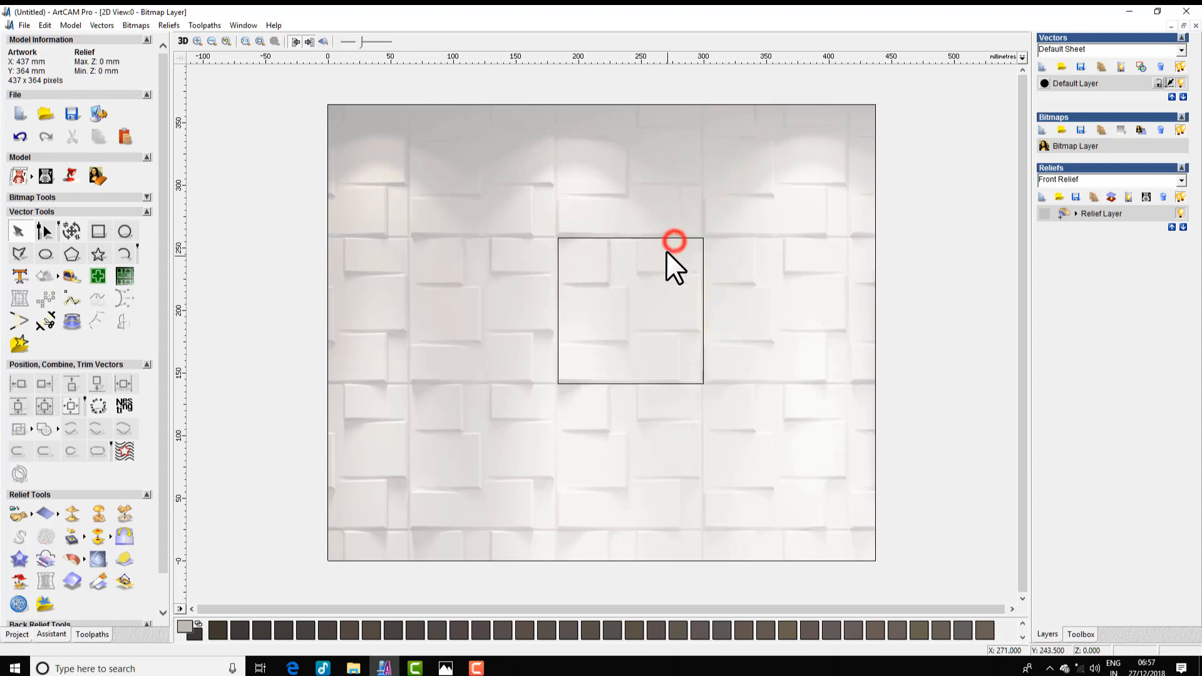
- Node-edit the tile outline, moving its upper and left nodes slightly outward to make it about 116.75 × 118 mm
left_click(667, 238)
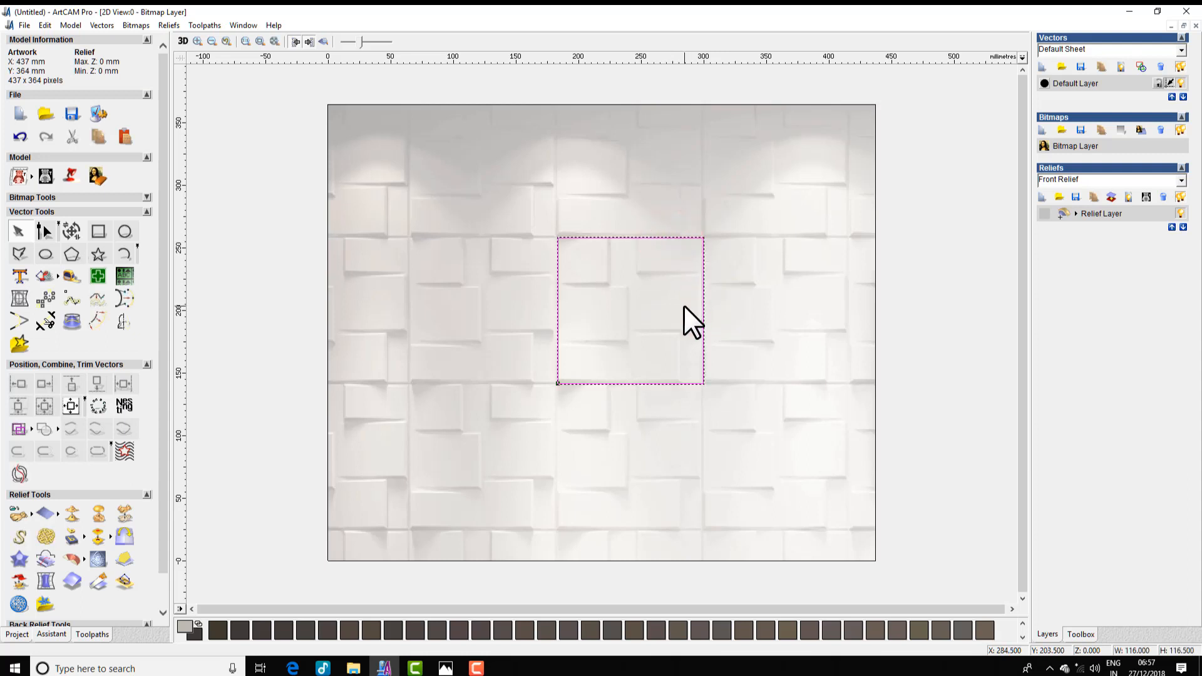
key("n")
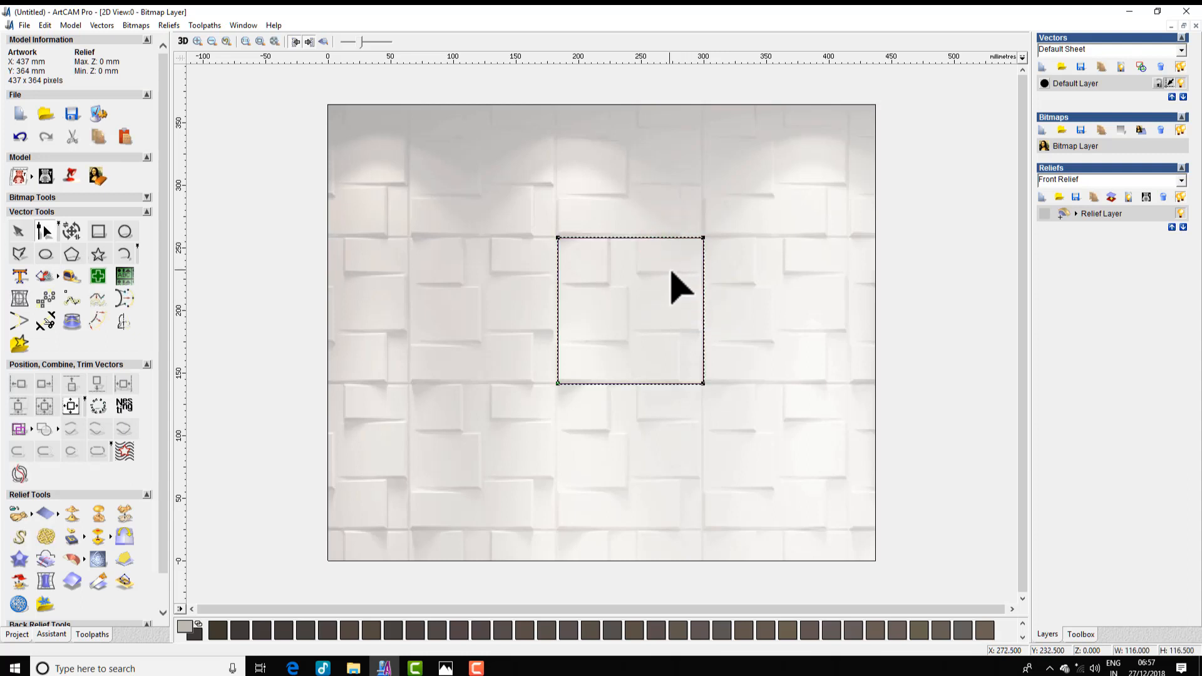
left_click_drag(748, 227, 531, 285)
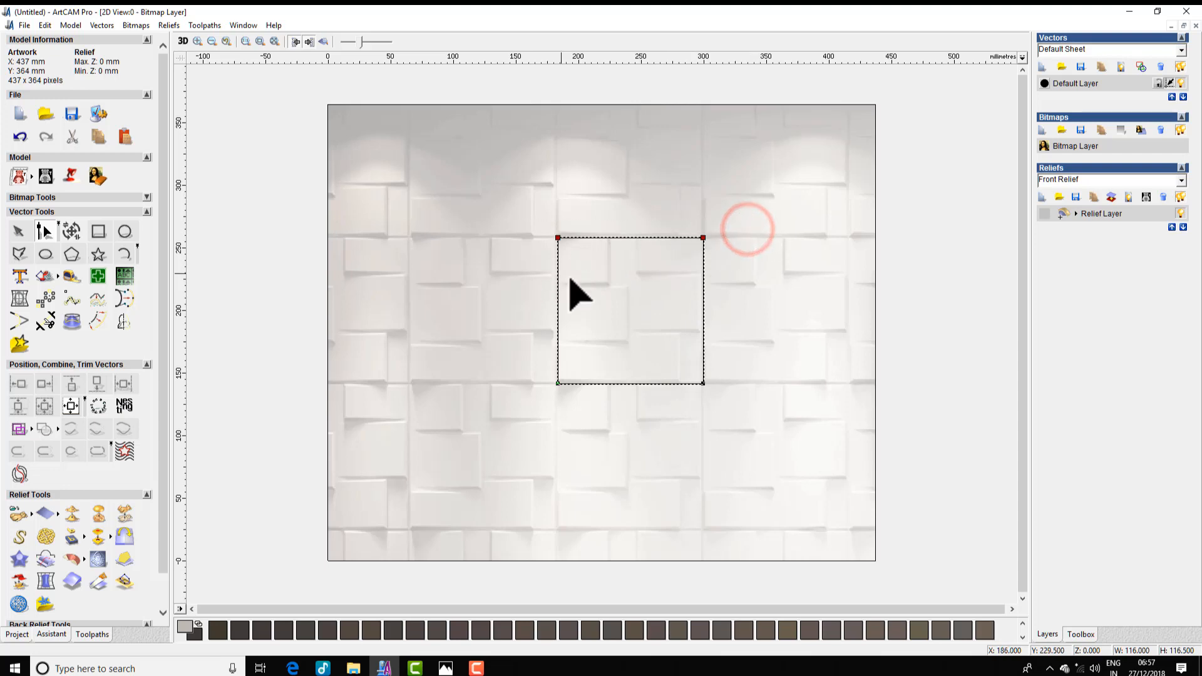
left_click(609, 341)
left_click_drag(526, 231, 596, 421)
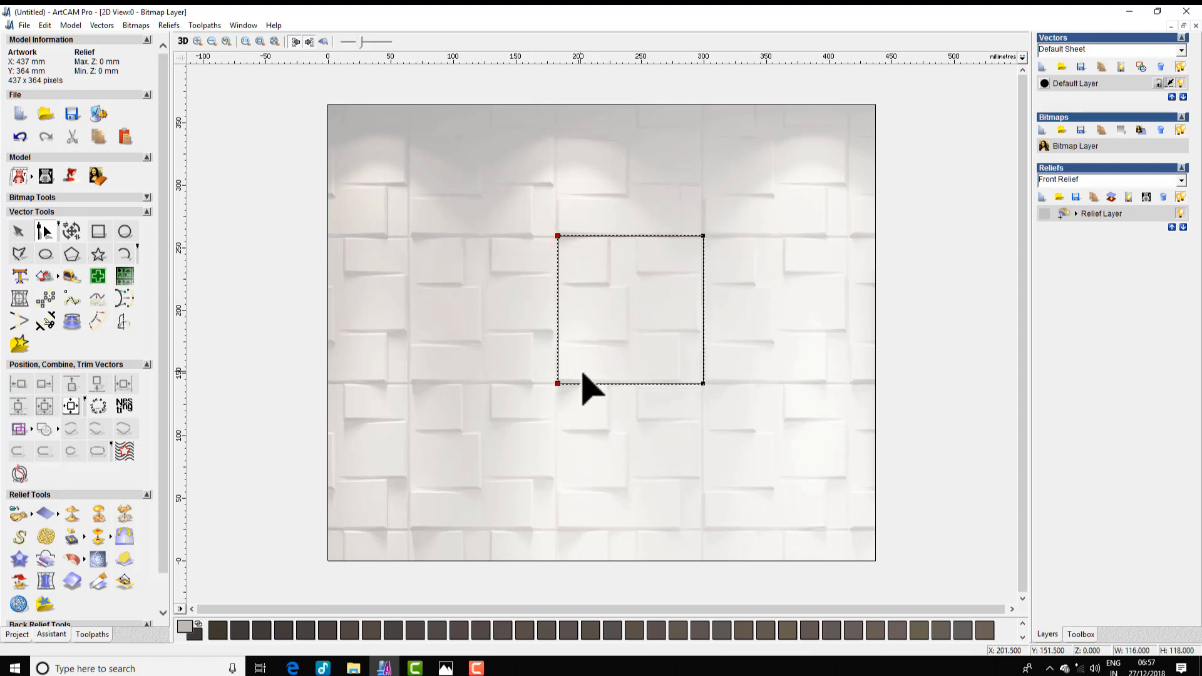
left_click(593, 333)
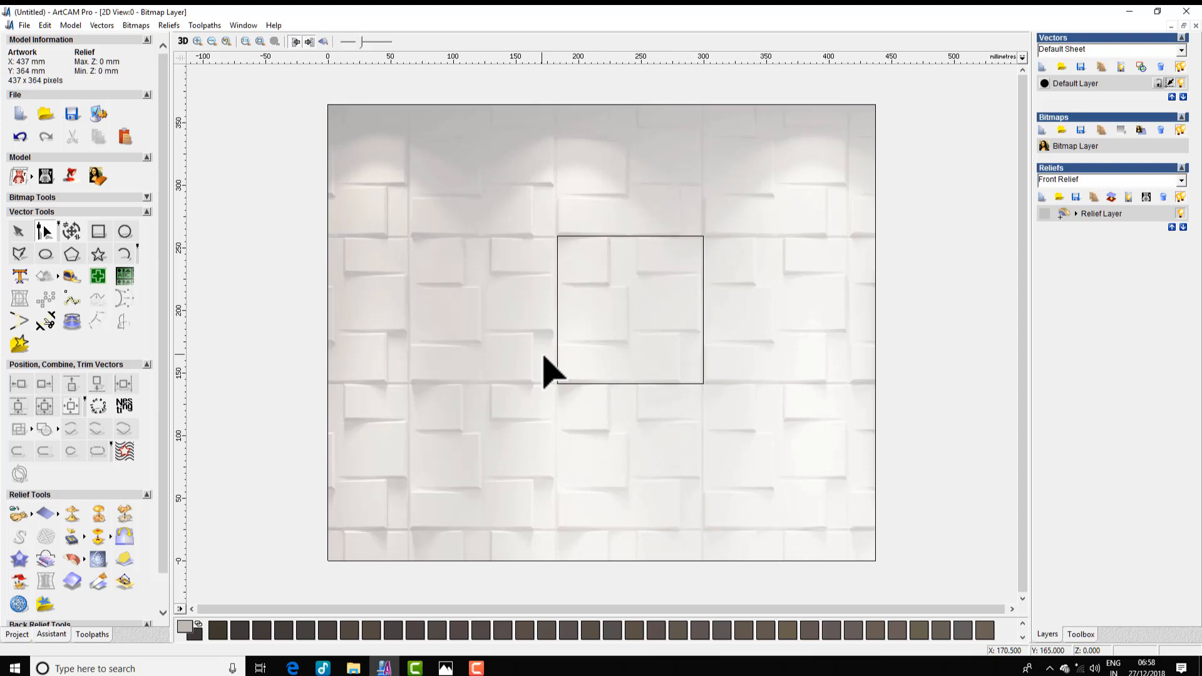
- Draw a rectangle about 42.75 × 39.5 mm over the block in the tile outline's upper-left corner
left_click(98, 231)
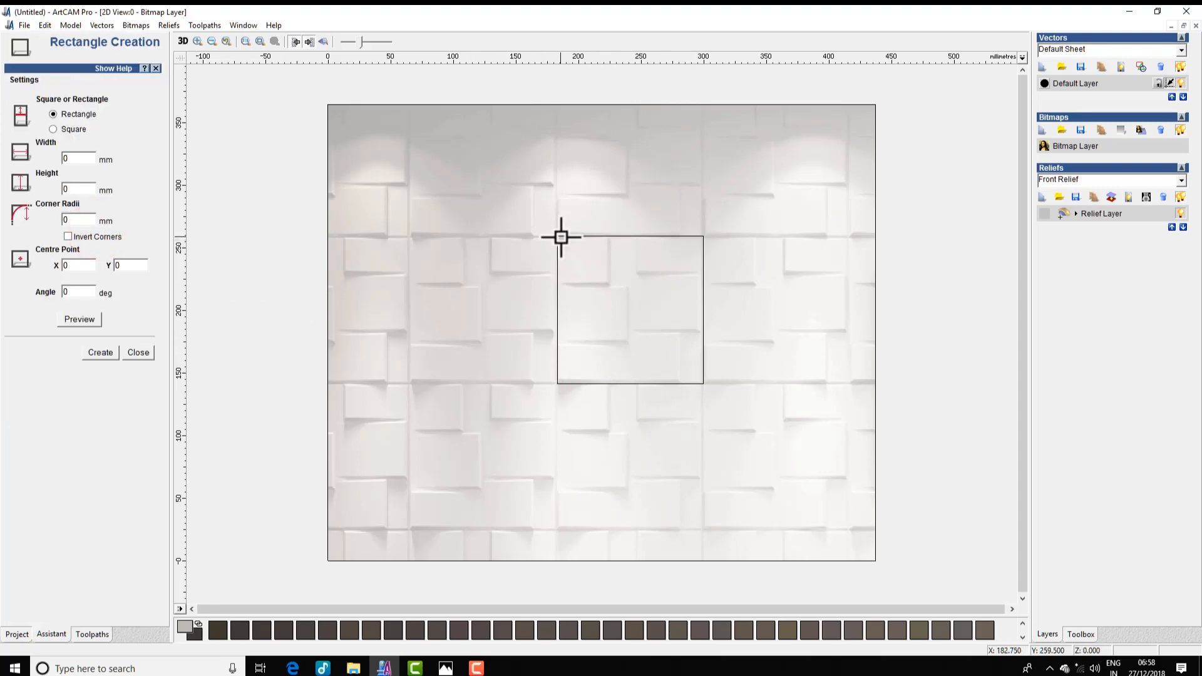
left_click_drag(558, 236, 610, 284)
right_click(626, 261)
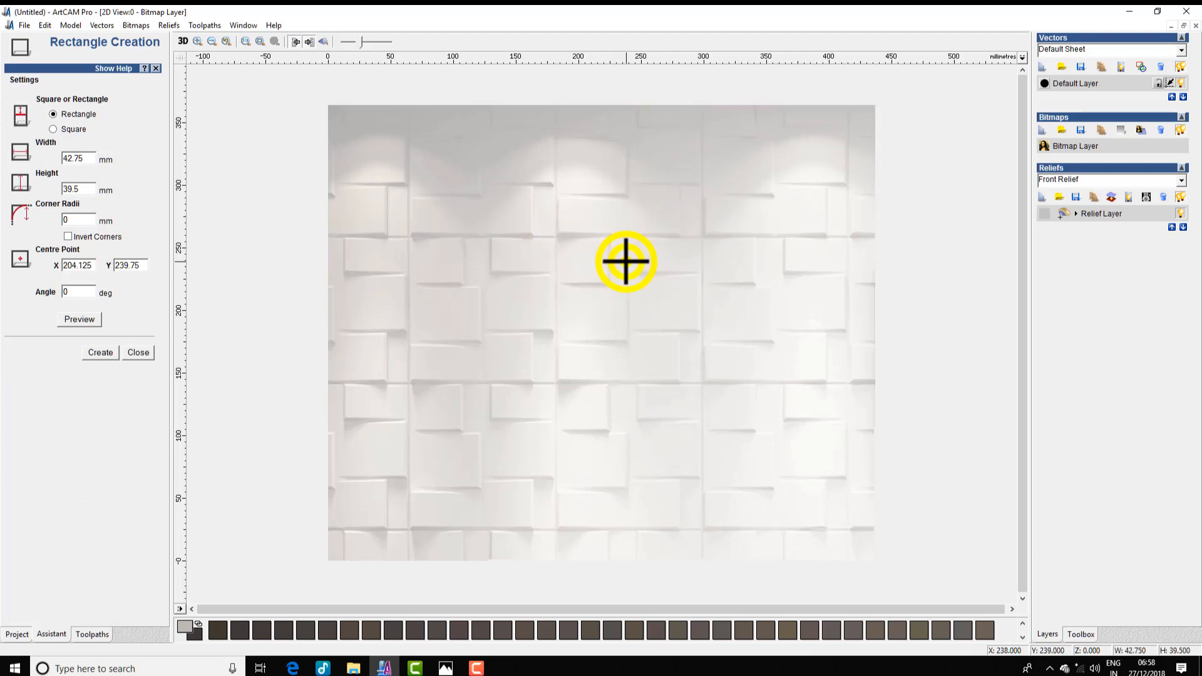
- Draw a rectangle about 58.25 × 45.5 mm along the tile outline's left side, directly below the upper-left block
left_click(99, 232)
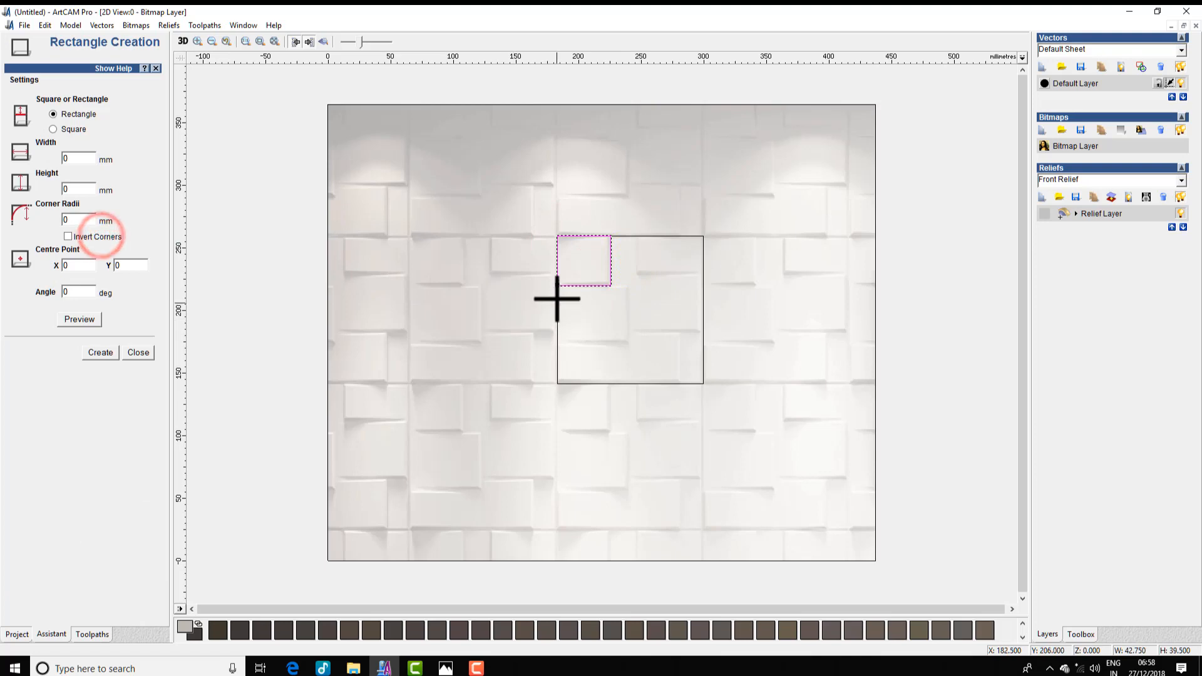
left_click_drag(558, 286, 629, 341)
right_click(634, 307)
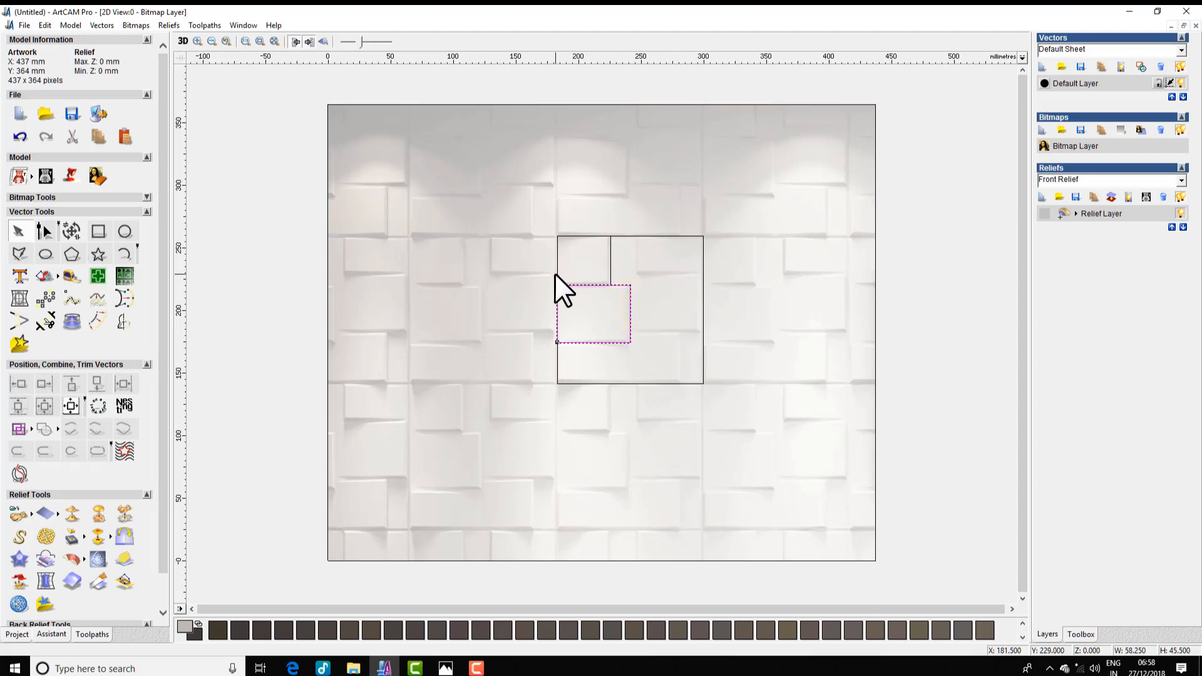
- Draw a wide rectangle about 114 × 45.5 mm across the middle of the tile outline, overlapping the left blocks
left_click(97, 233)
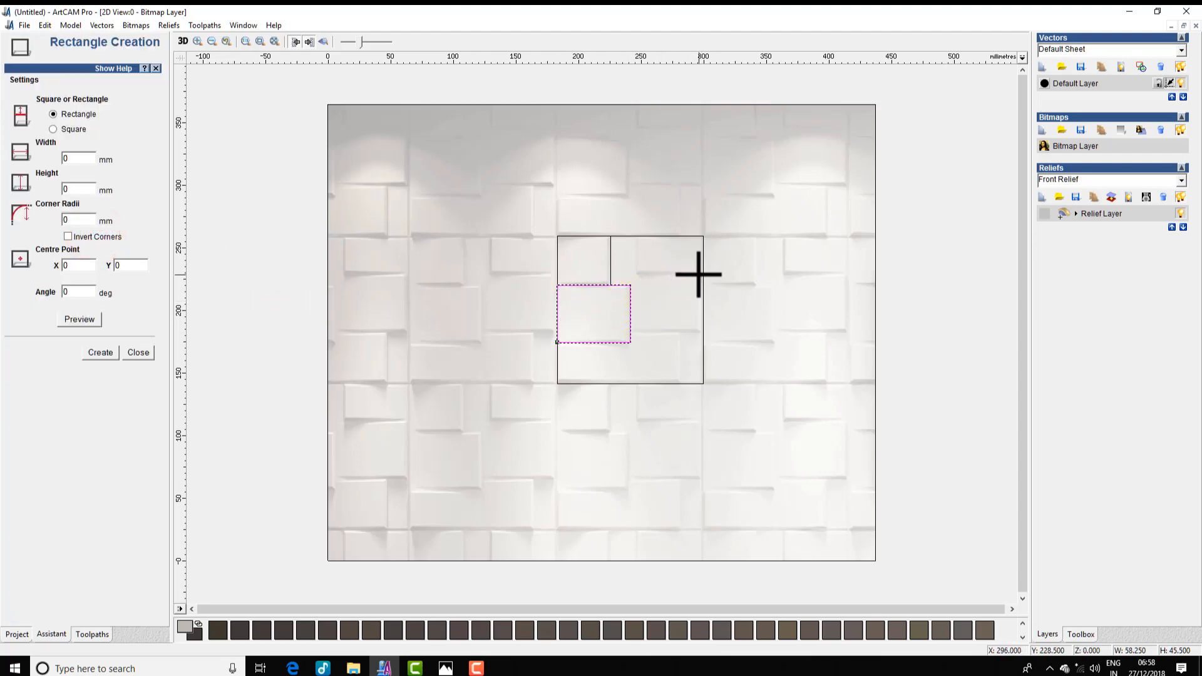
left_click_drag(698, 274, 553, 331)
left_click(657, 292)
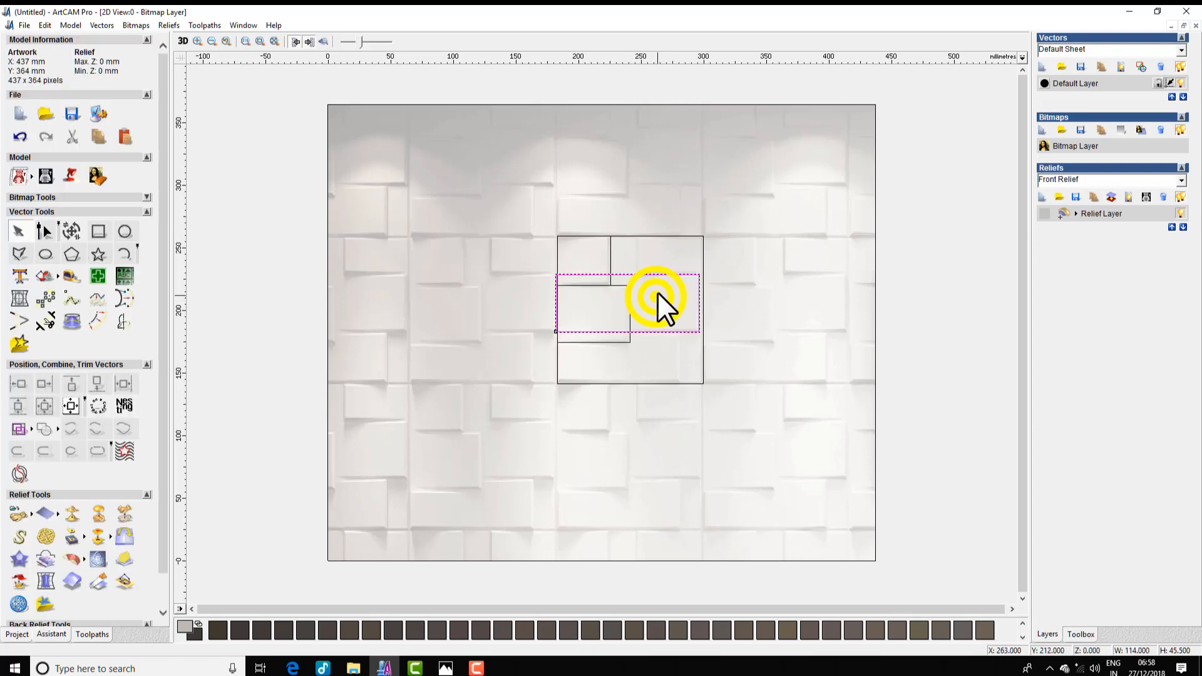
key("Down")
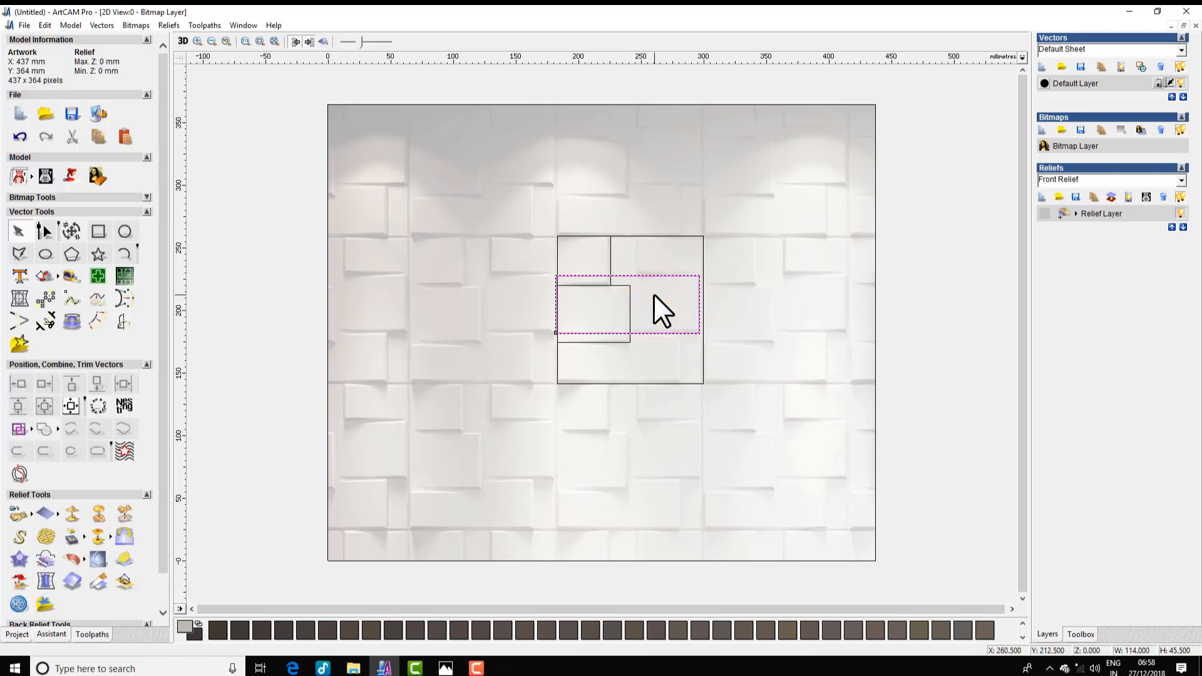
key("Up")
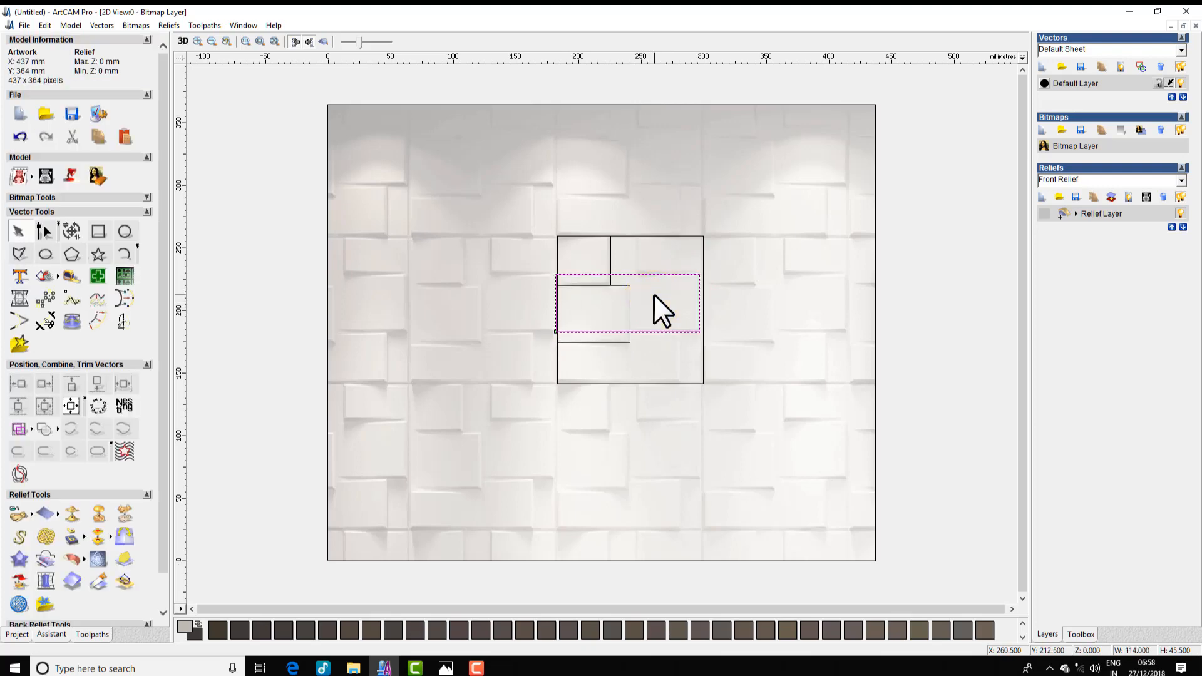
left_click(678, 330)
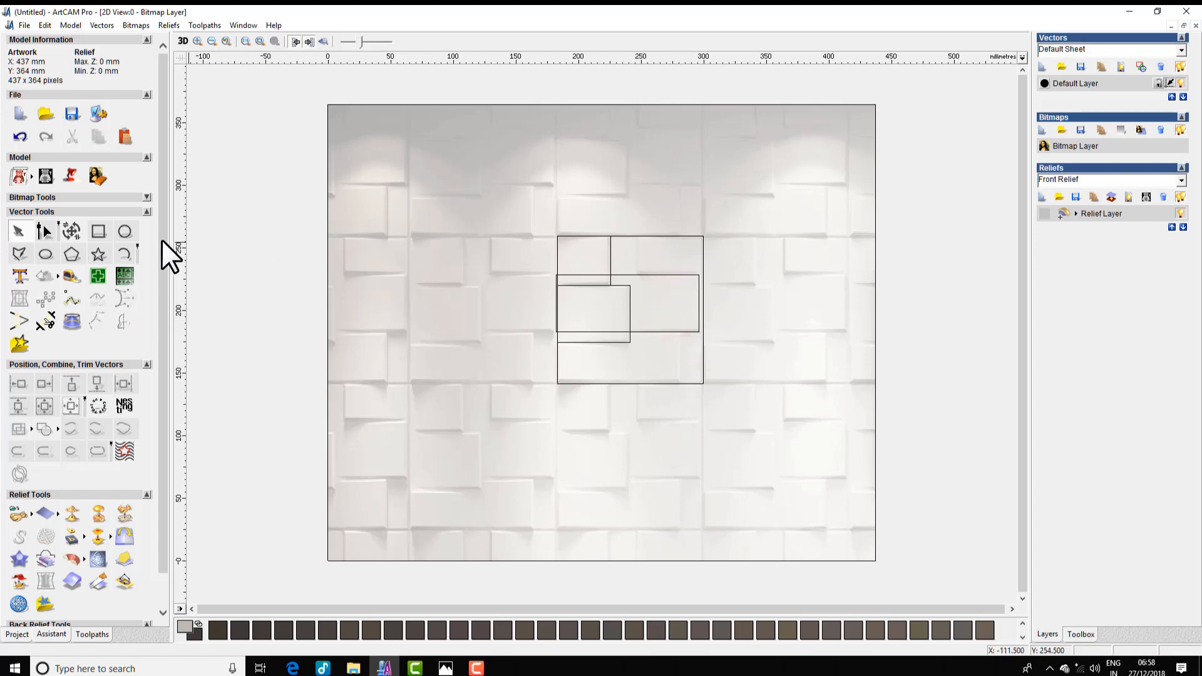
- Draw a rectangle about 54 × 31.75 mm over the block in the tile outline's upper-right corner
left_click(97, 225)
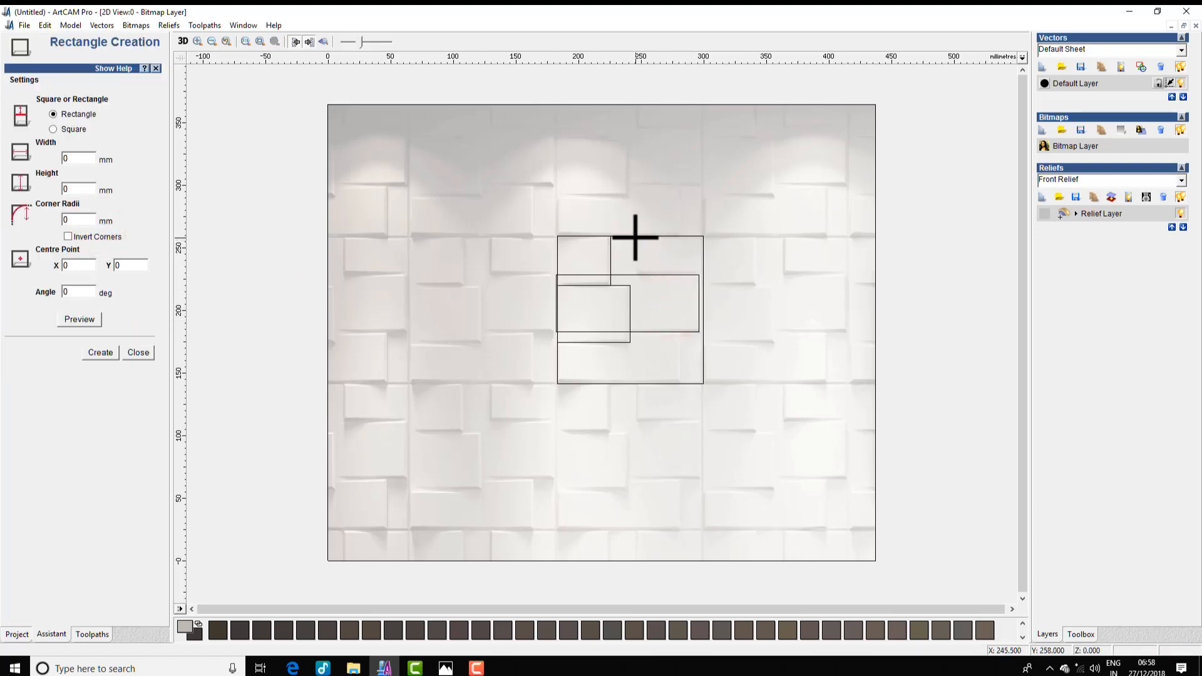
left_click_drag(634, 236, 669, 237)
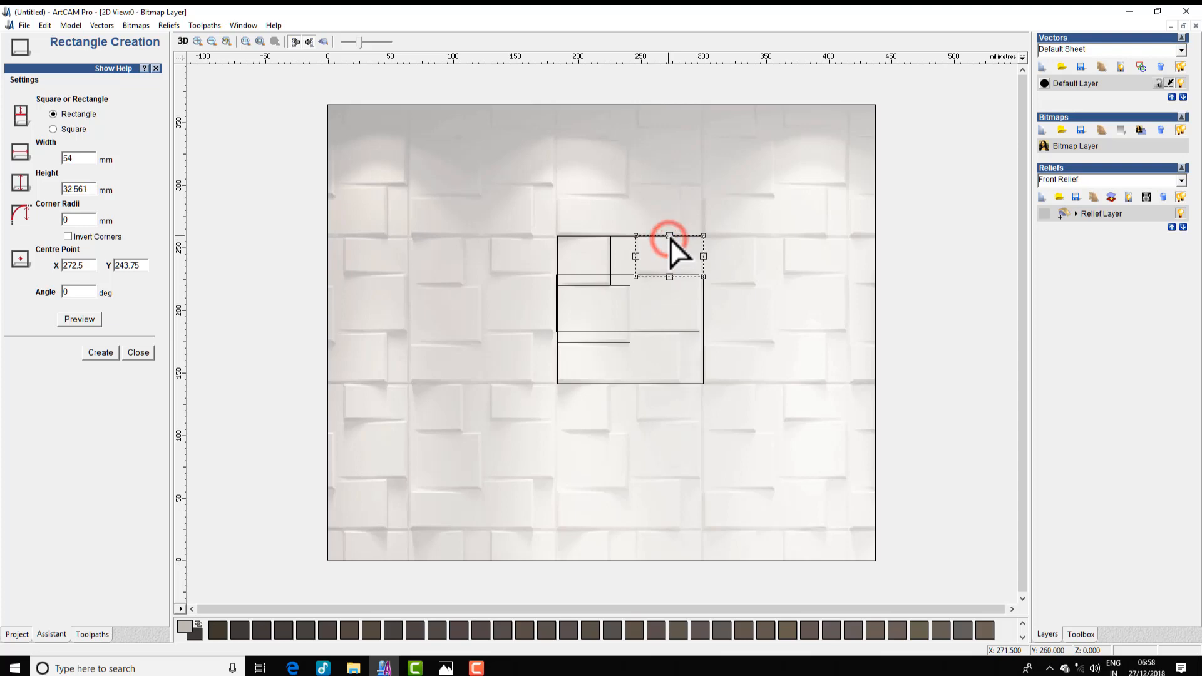
left_click(719, 219)
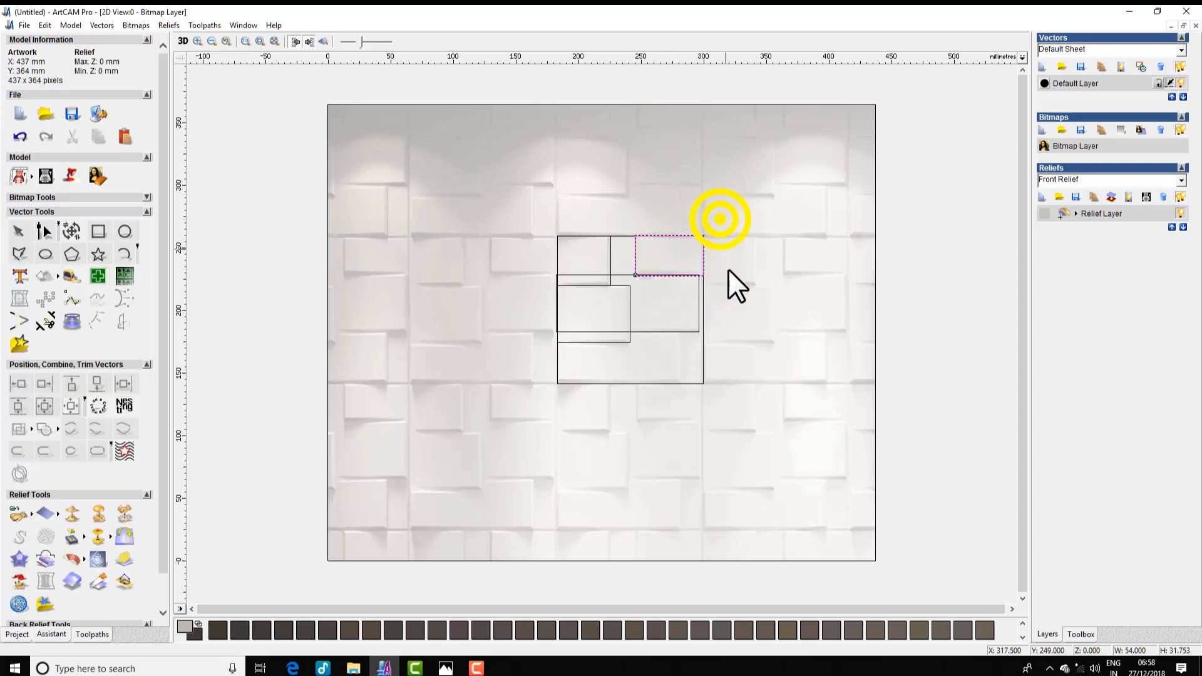
- Raise the upper-right rectangle's two lower nodes to reduce its height to about 31 mm
key("n")
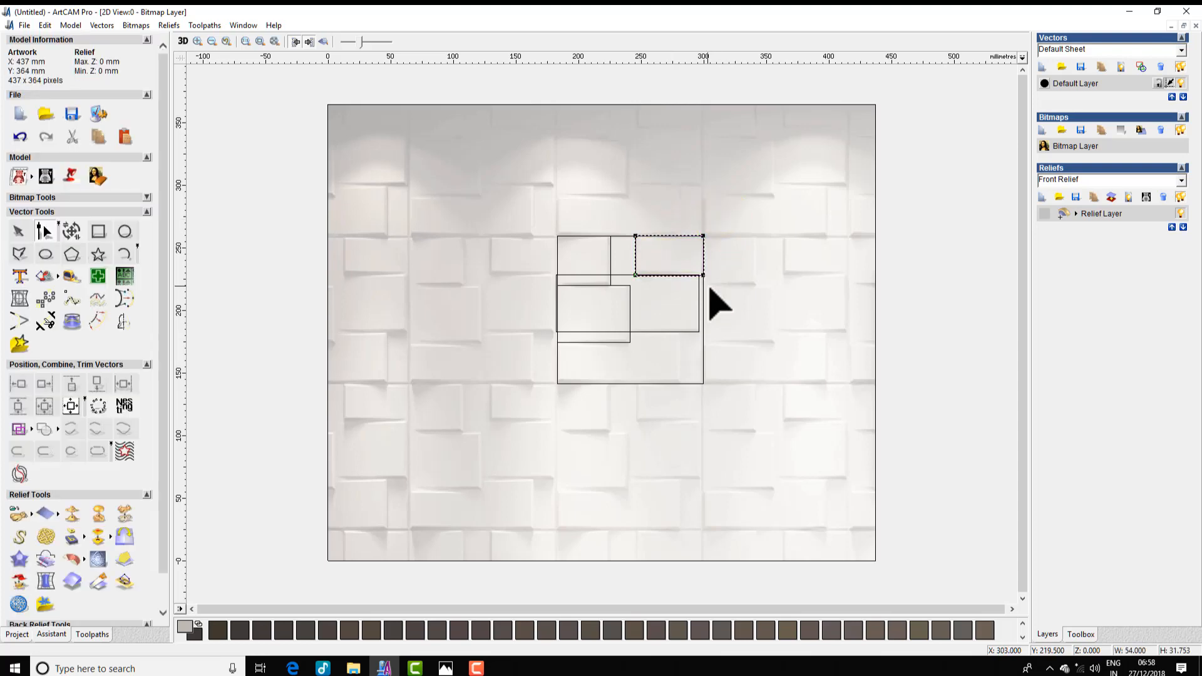
scroll(712, 287, "up", 2)
left_click_drag(501, 298, 693, 356)
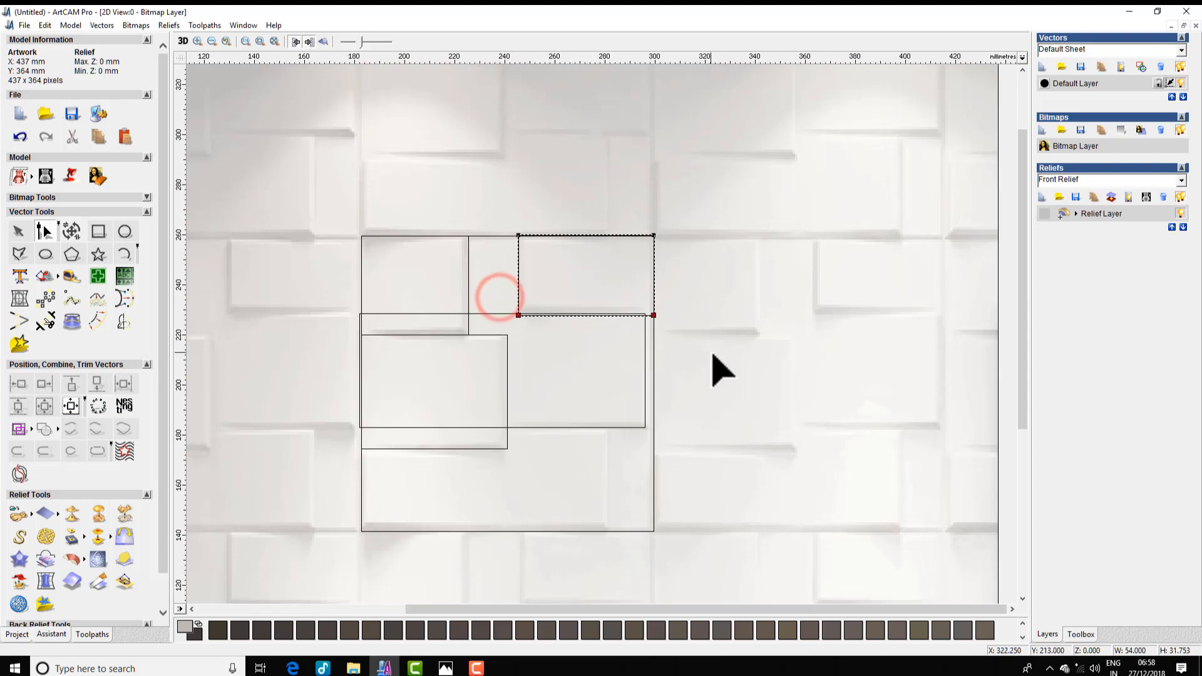
key("Up")
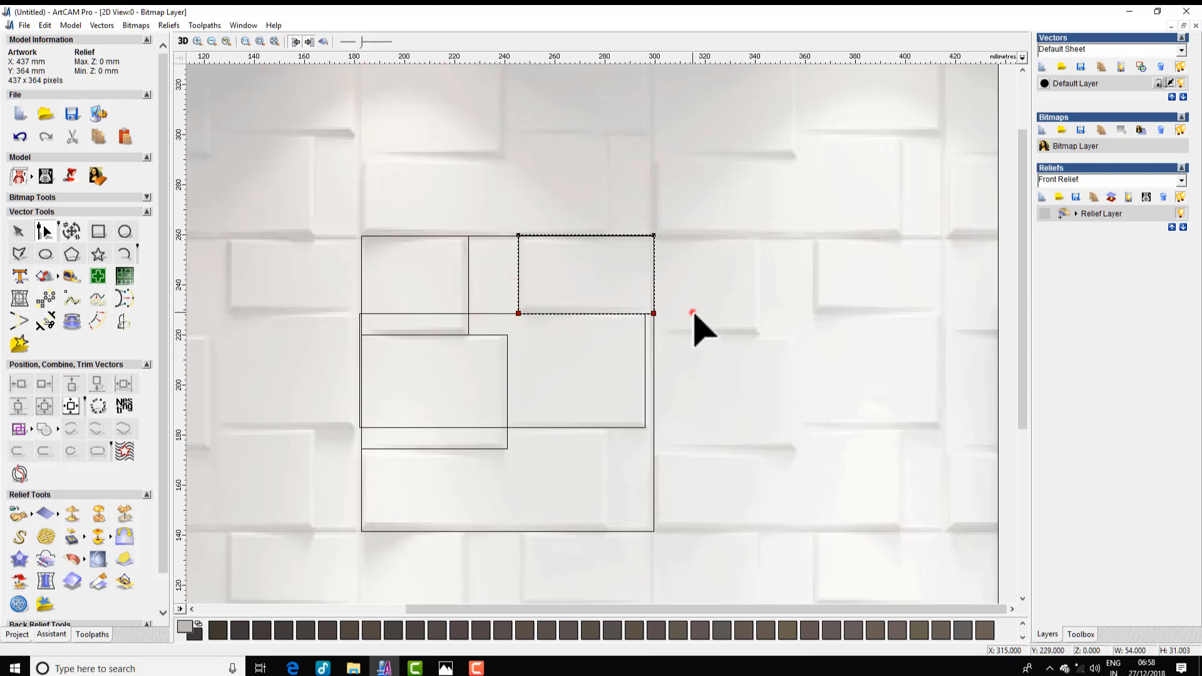
- Shift the wide middle rectangle's right-hand nodes outward to widen it to about 115 mm
left_click(644, 409)
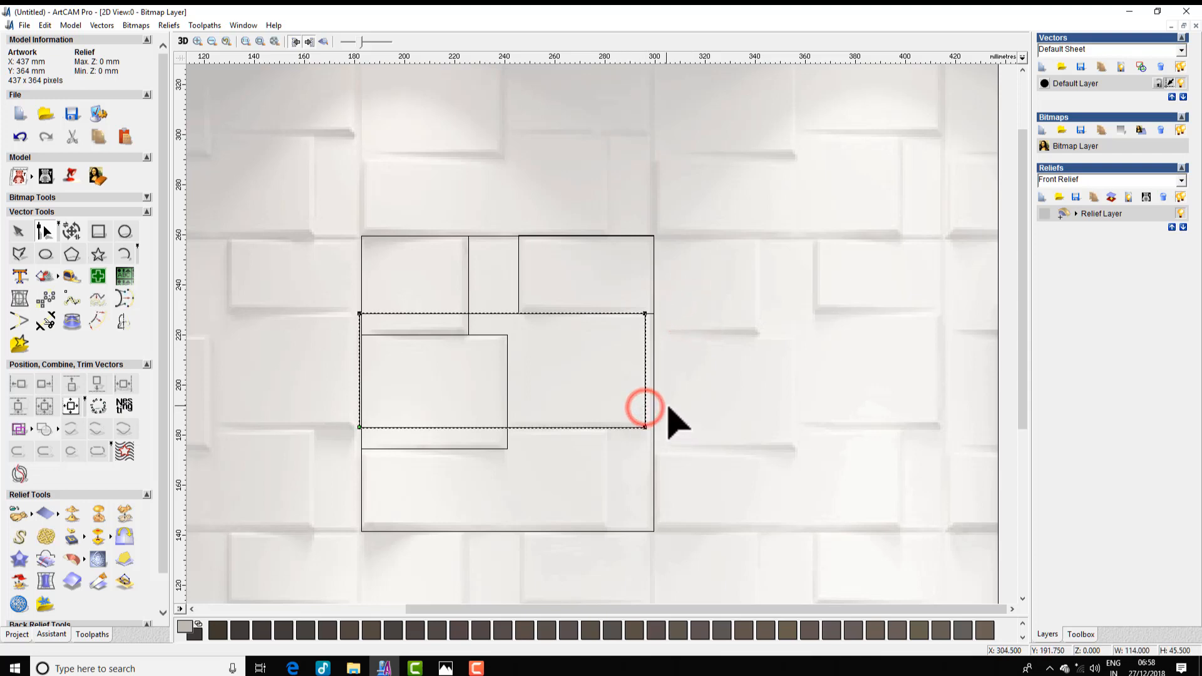
left_click_drag(627, 317, 698, 456)
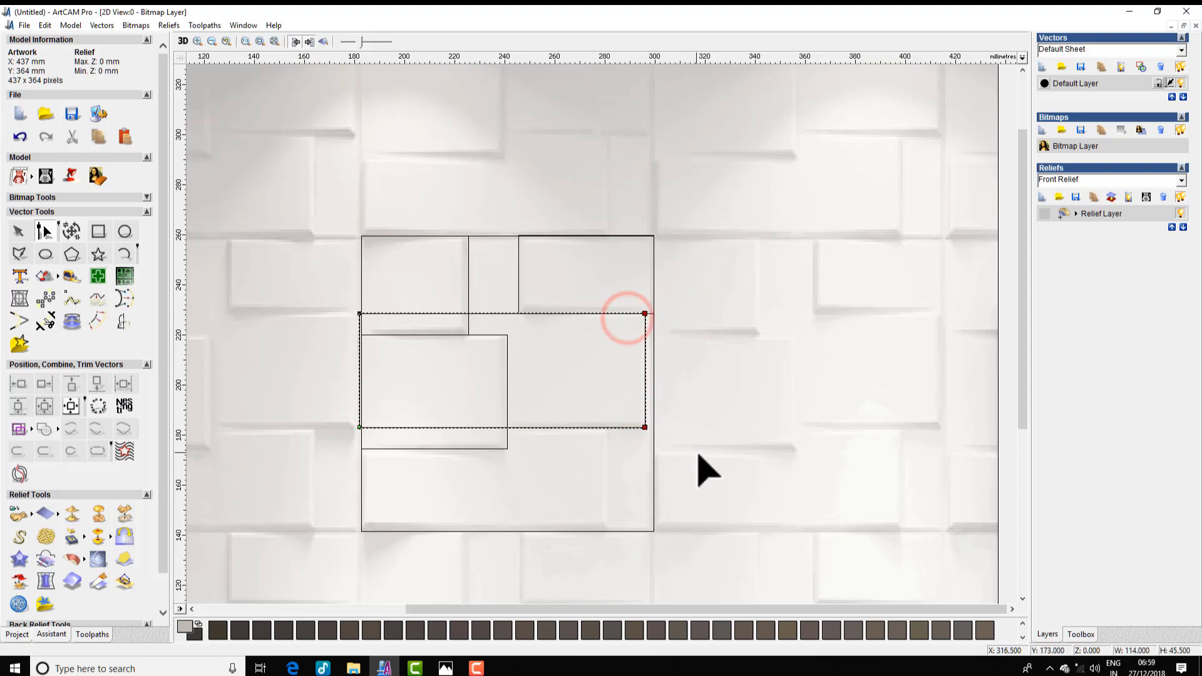
left_click(689, 324)
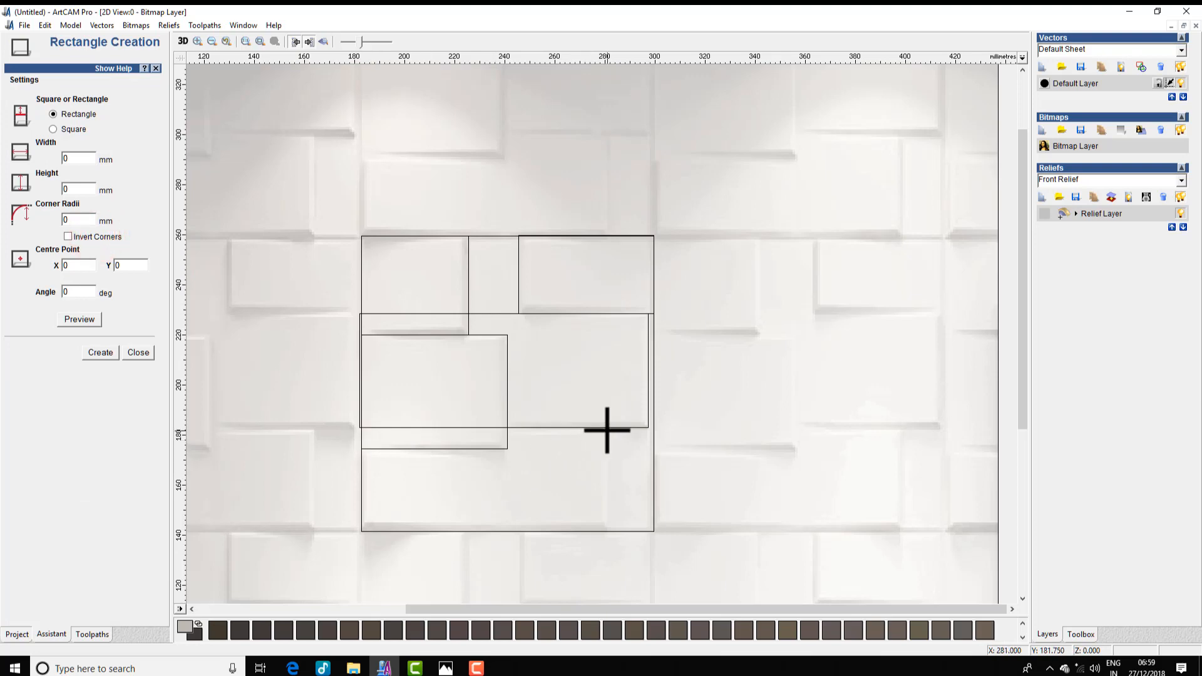
- Draw a rectangle about 98 × 41.25 mm from below the wide middle rectangle to the tile outline's lower-left corner
left_click_drag(606, 428, 360, 532)
right_click(519, 472)
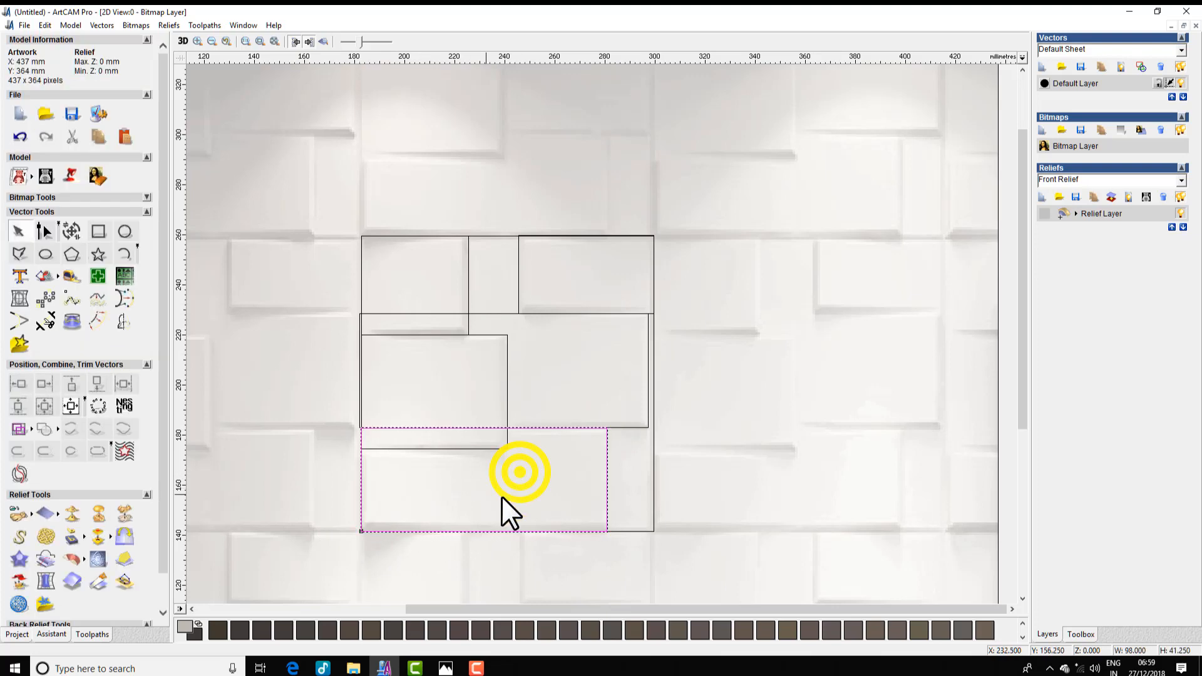
left_click(549, 494)
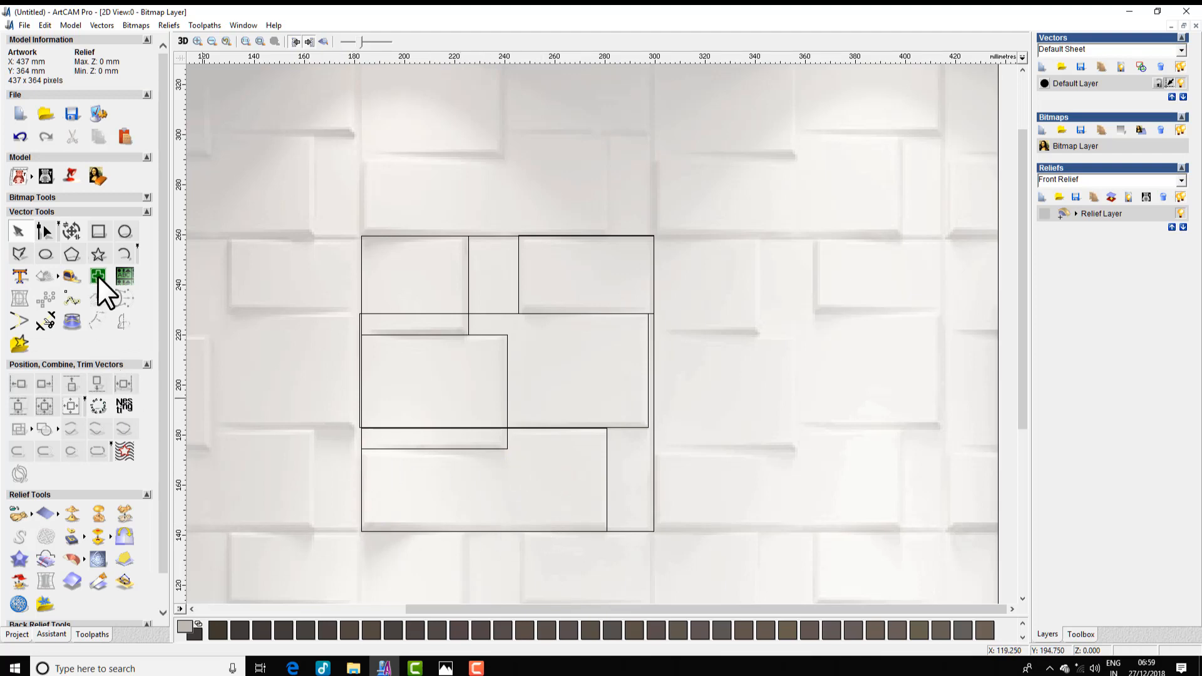
- Draw a rectangle about 58.4 × 33 mm over the block in the tile outline's lower-left corner
left_click(96, 231)
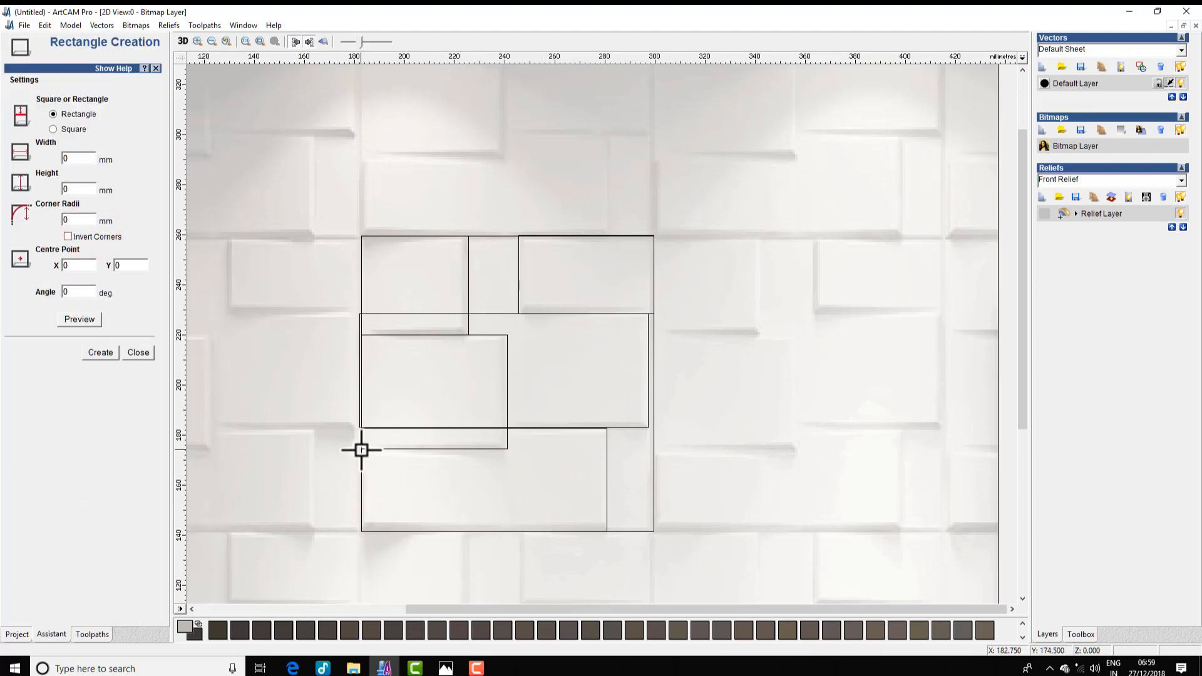
left_click(360, 449)
left_click_drag(393, 512, 508, 531)
left_click(544, 491)
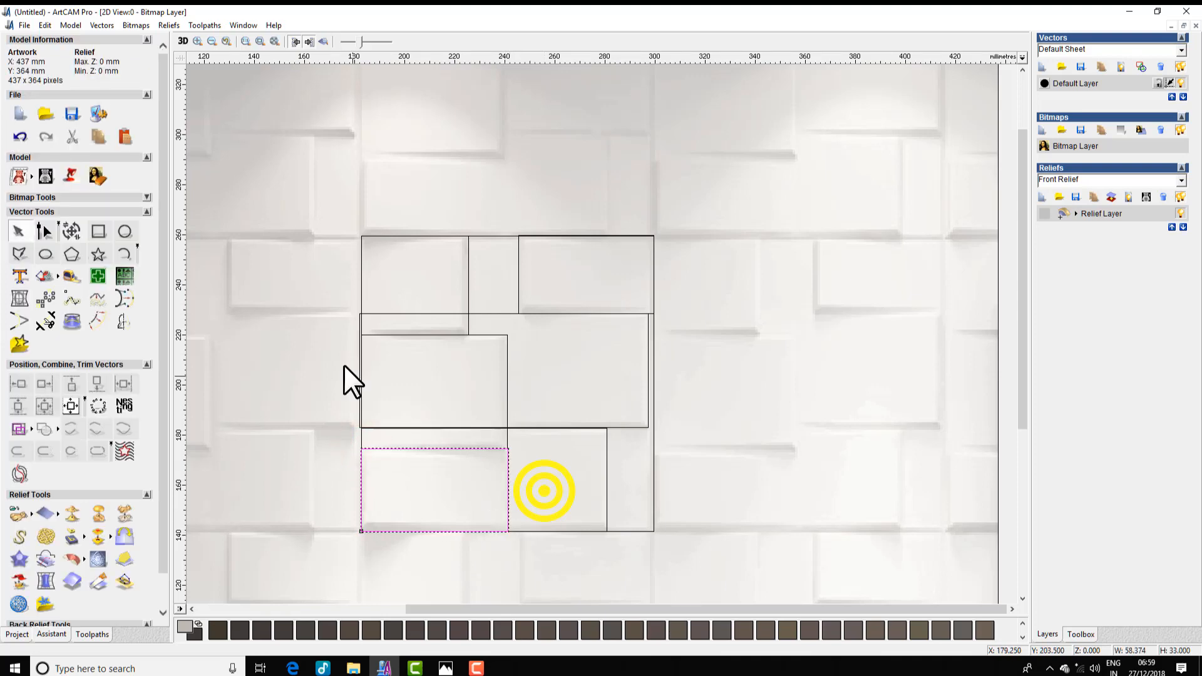
- Nudge the wide middle rectangle sideways so its left edge lines up with the tile outline
left_click(359, 333)
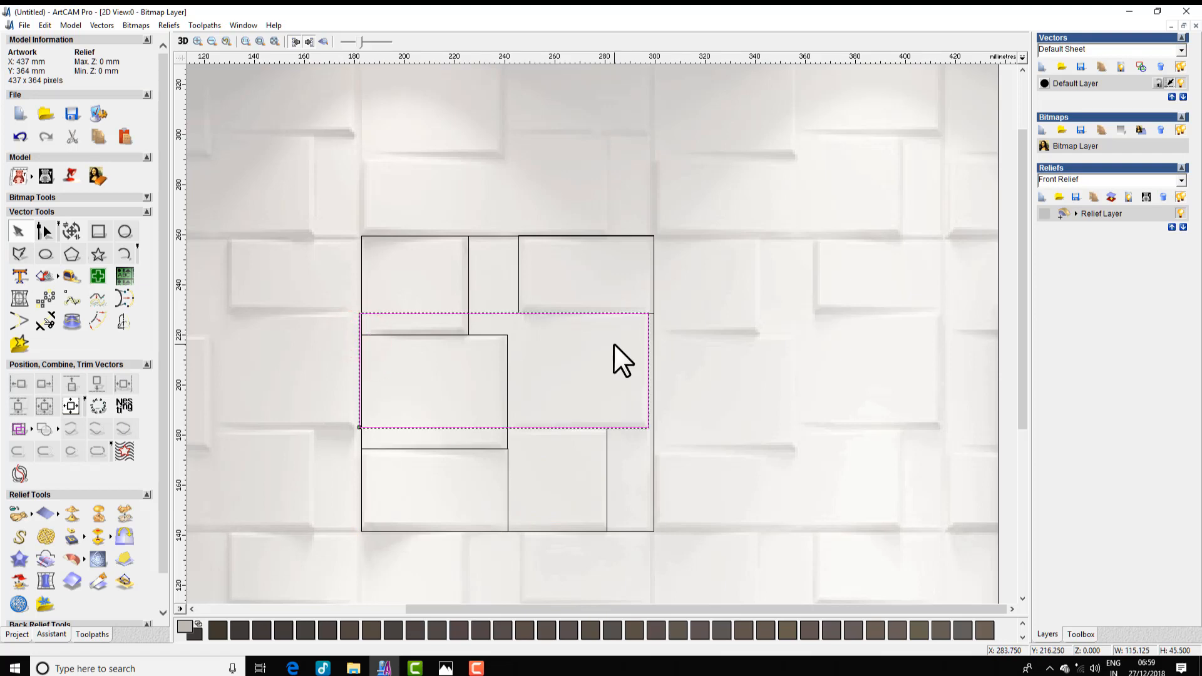
left_click(560, 353)
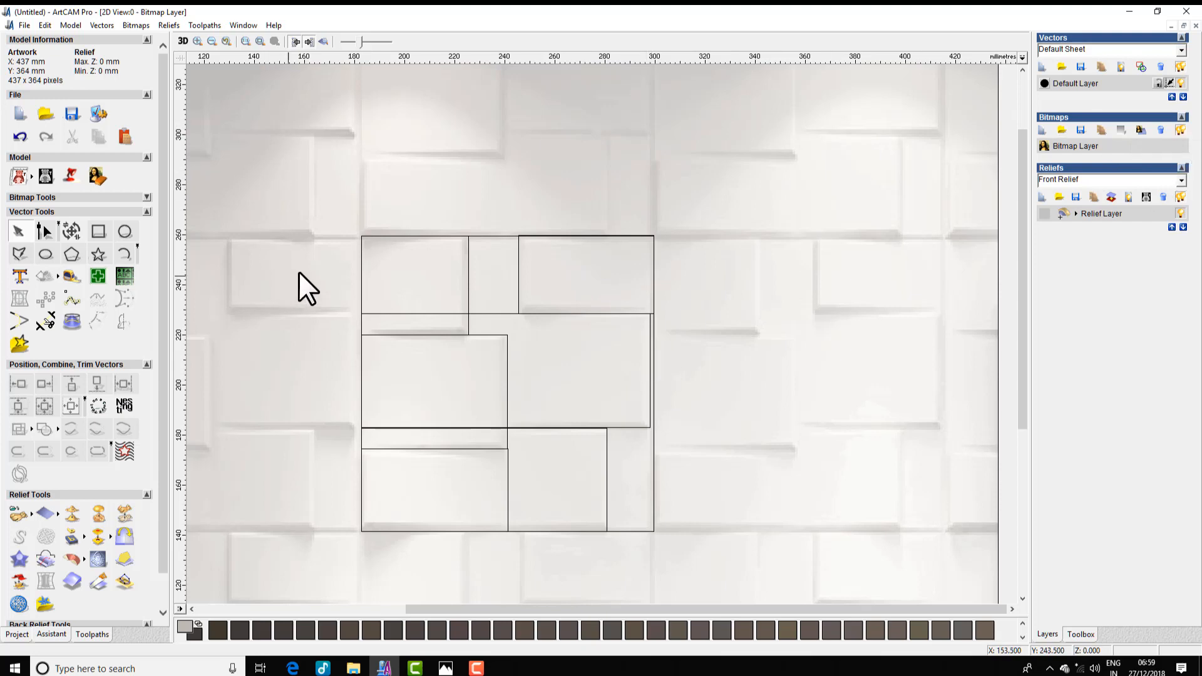
- Tile the 2D and 3D views vertically and inspect the flat yellow plane in 3D, leaving its display switched off
left_click(241, 25)
left_click(260, 54)
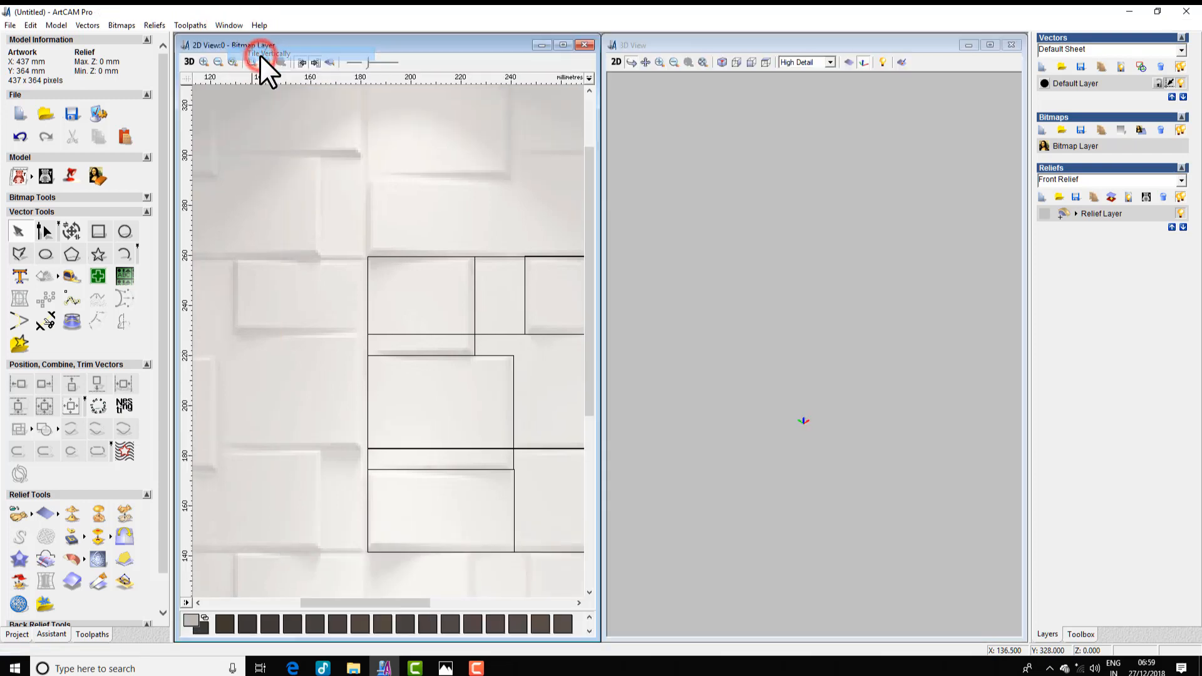
left_click(852, 62)
left_click_drag(864, 343, 834, 346)
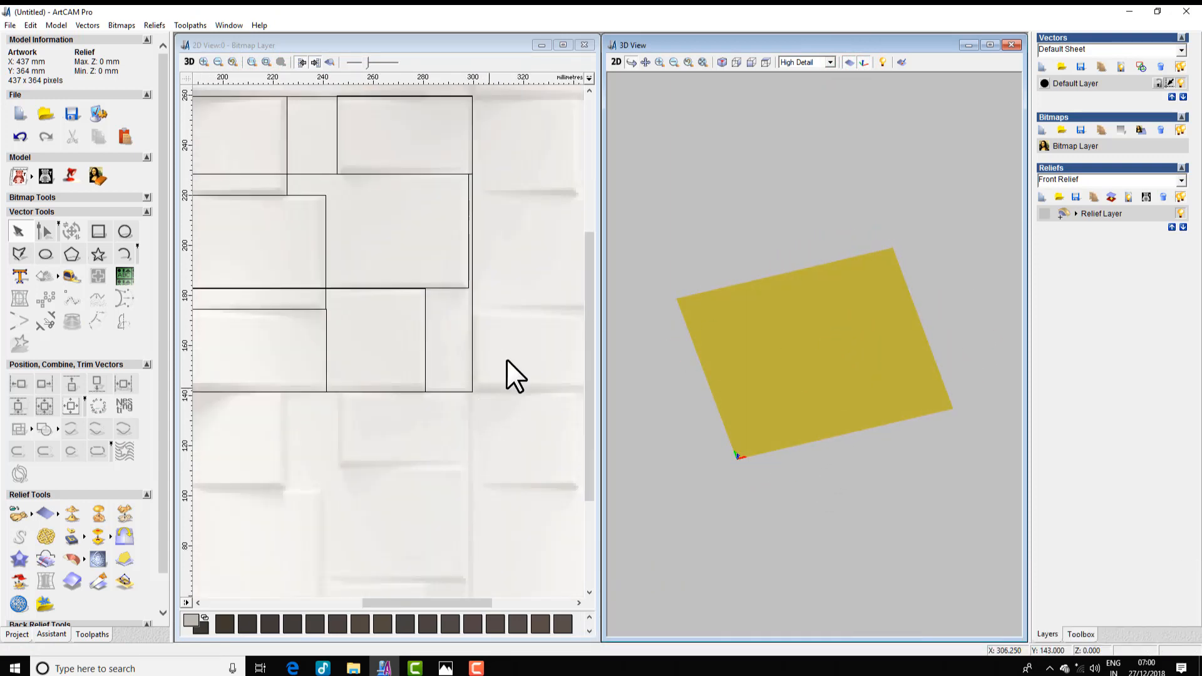
left_click(853, 62)
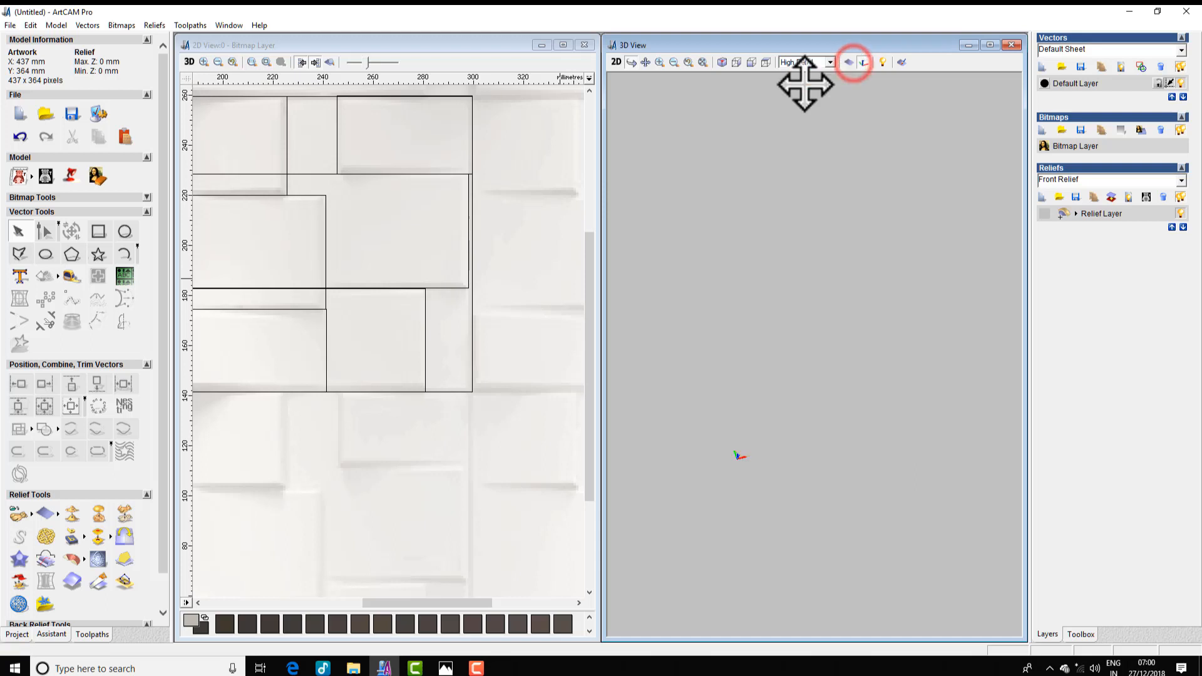
- Add a flat plane shape with a start height of 0.1 mm to the relief inside the tile outline
double_click(471, 383)
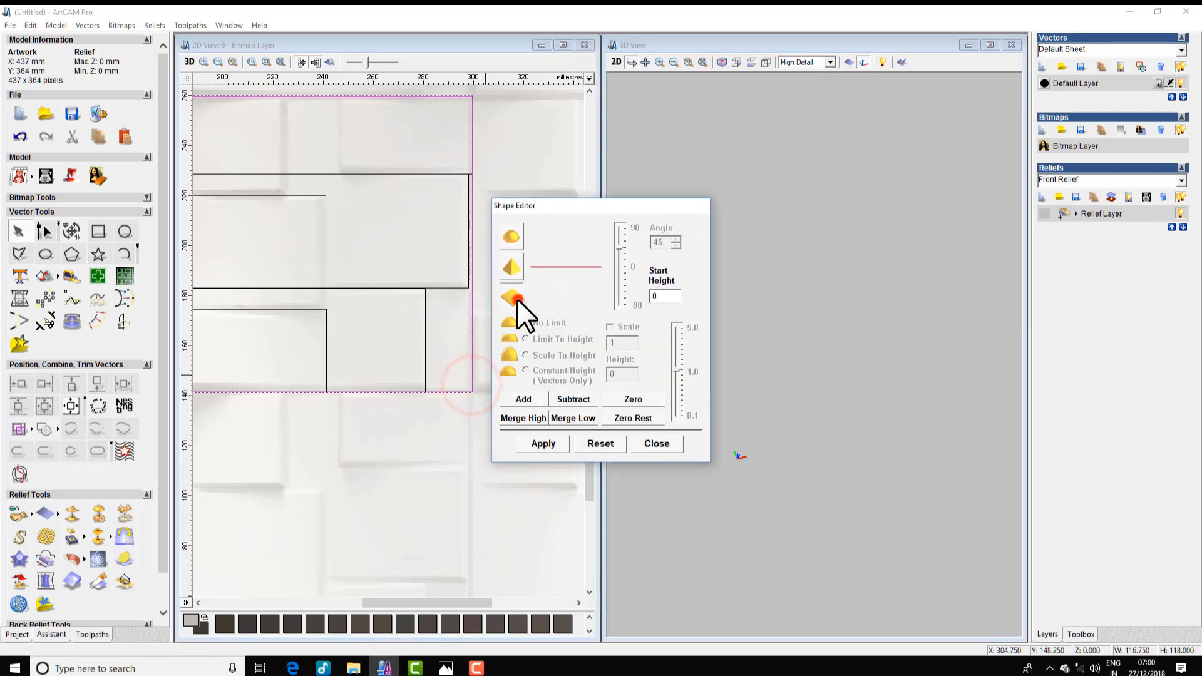
left_click(518, 301)
type("0.5")
left_click(521, 400)
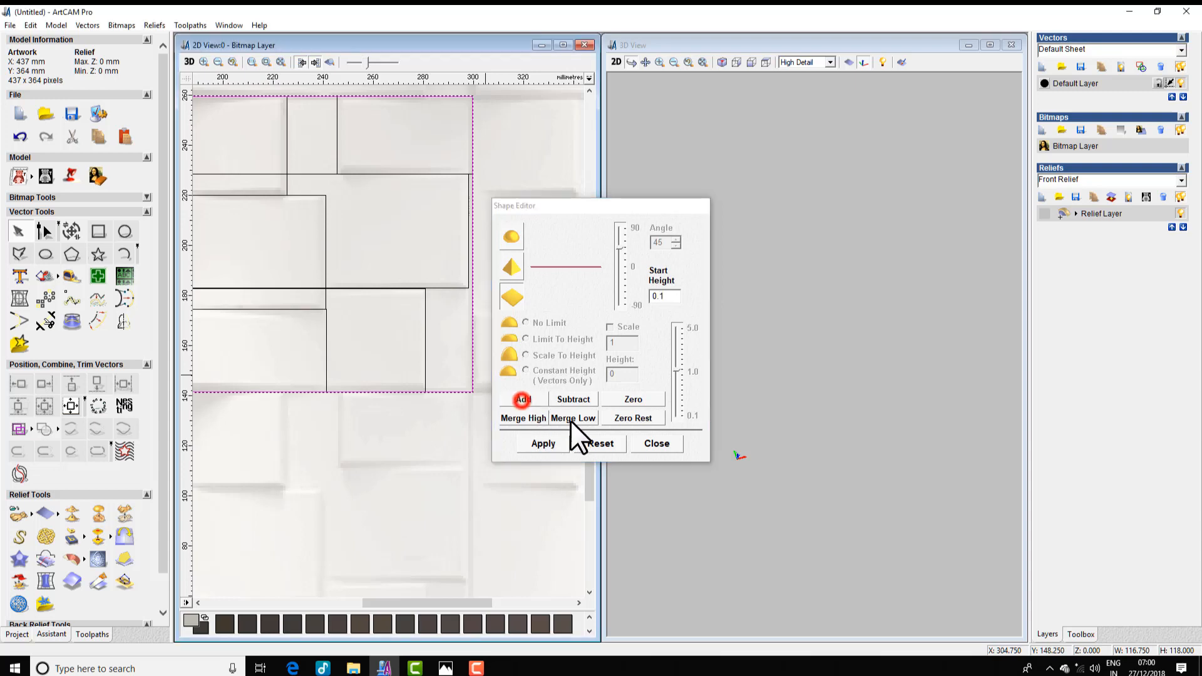
left_click(655, 444)
scroll(819, 368, "up", 5)
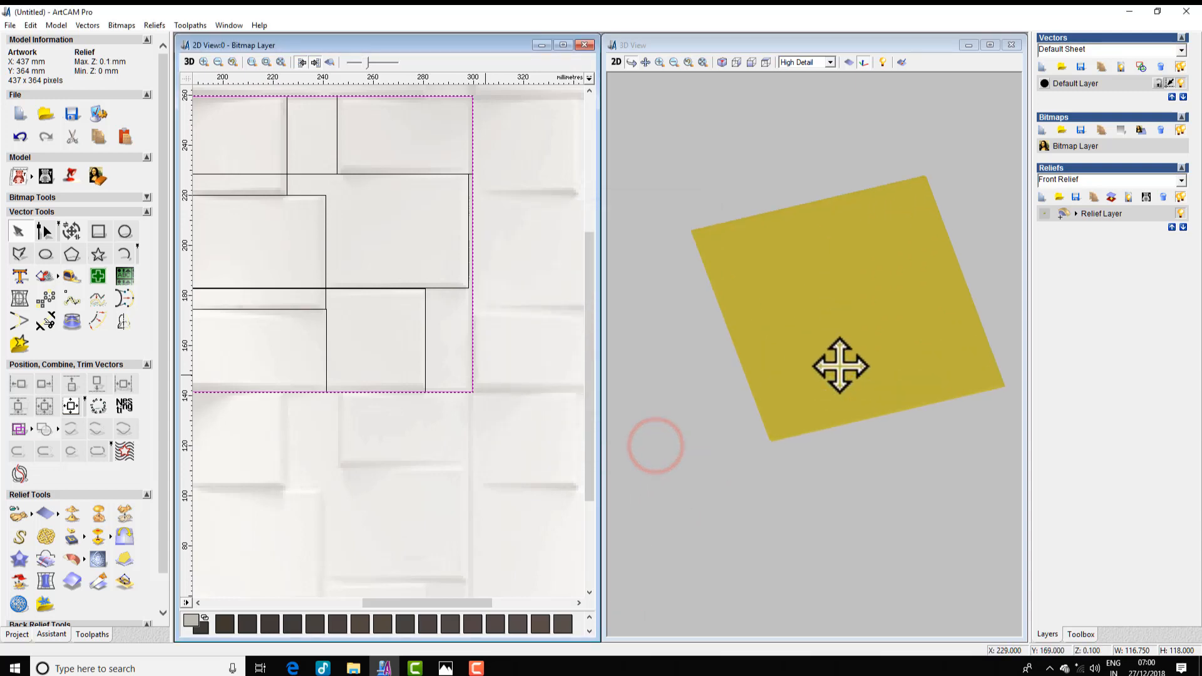
- Add an angled plane on the tile's upper-left rectangle, rising from Z 0.1 at its left edge to Z 8 at its right edge
scroll(380, 310, "down", 2)
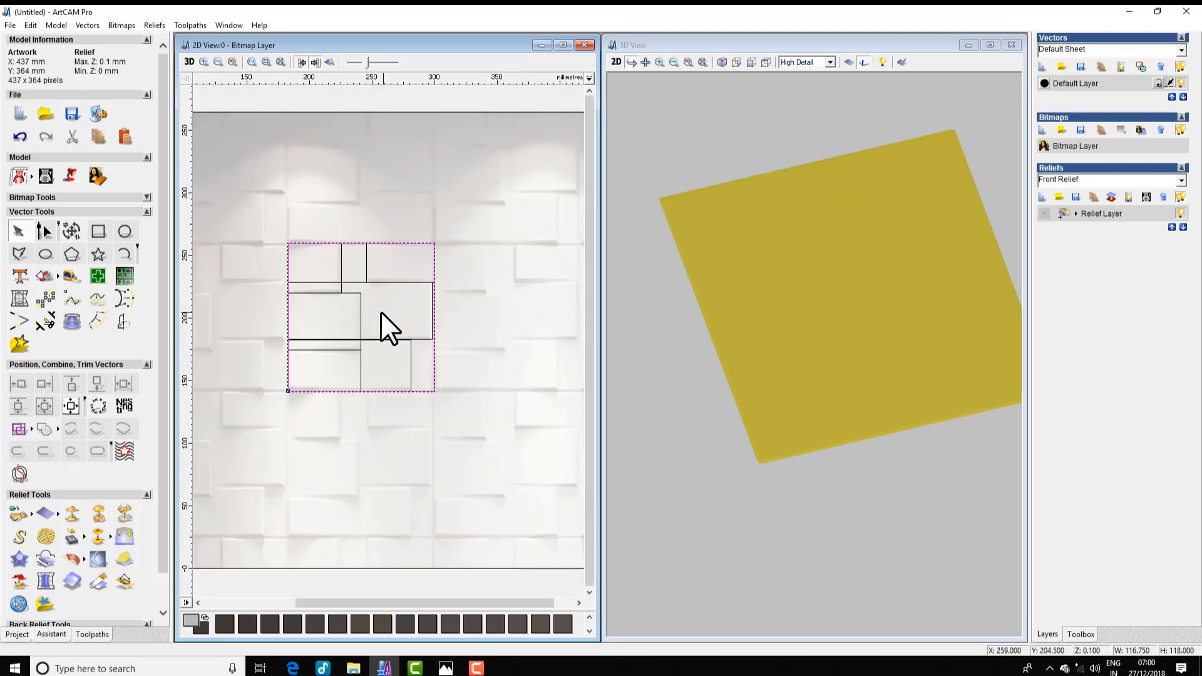
left_click(330, 263)
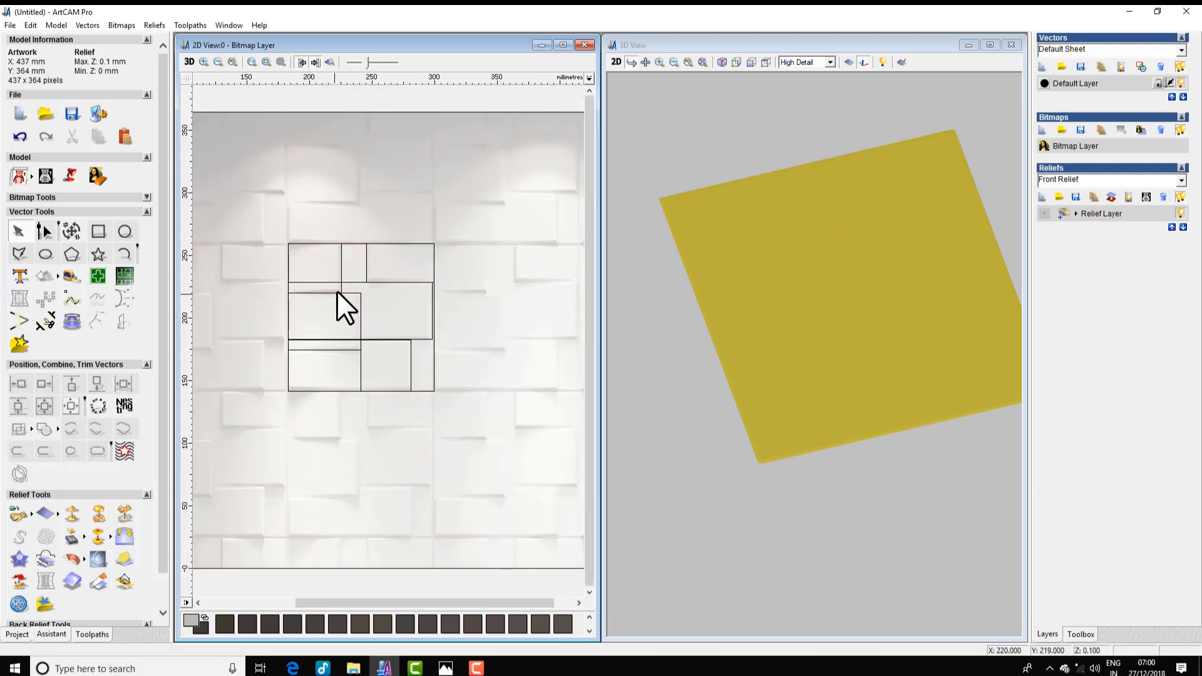
left_click(340, 274)
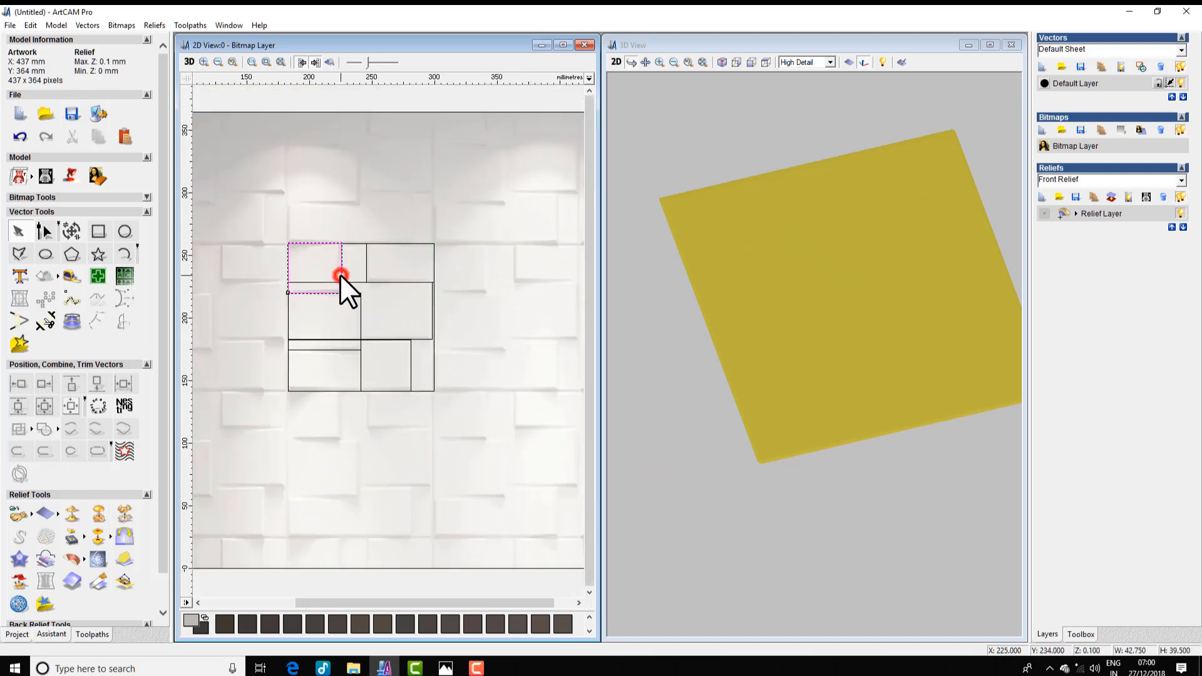
left_click(124, 556)
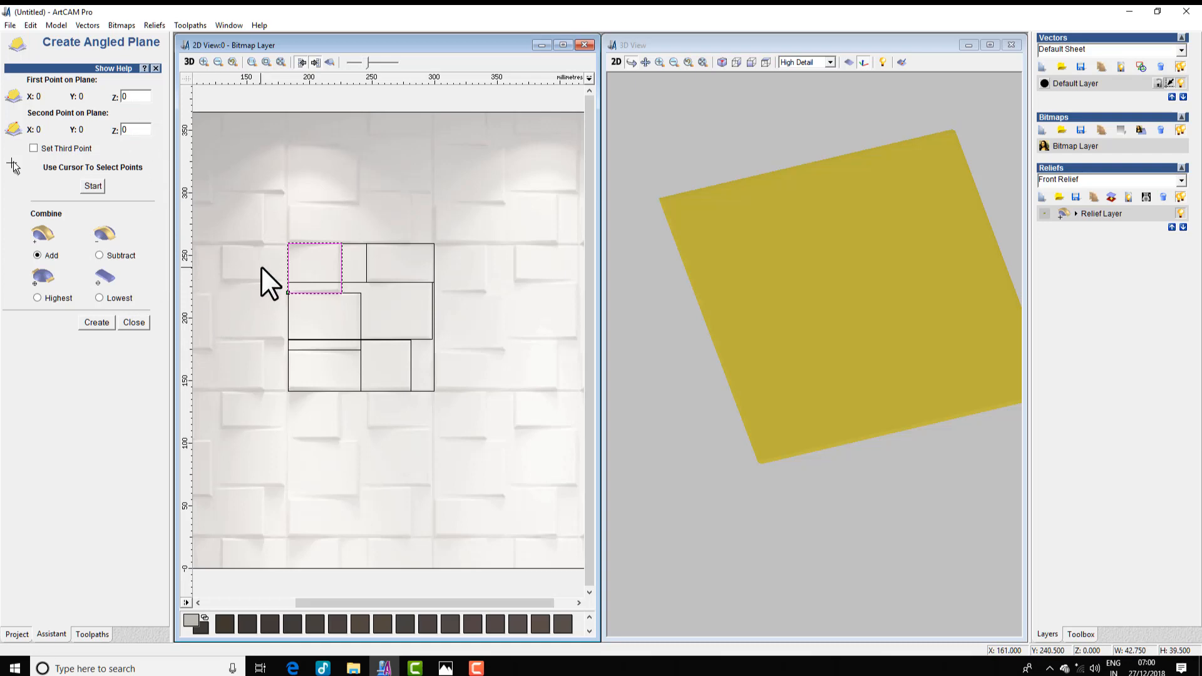
left_click(91, 185)
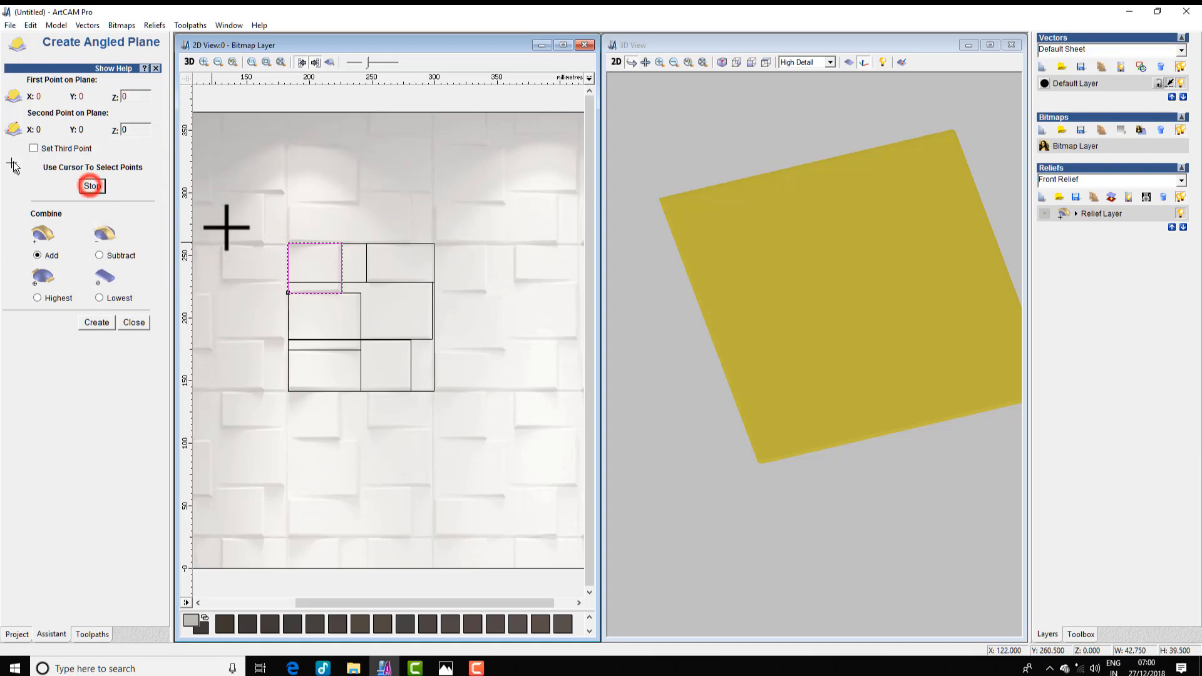
left_click(288, 270)
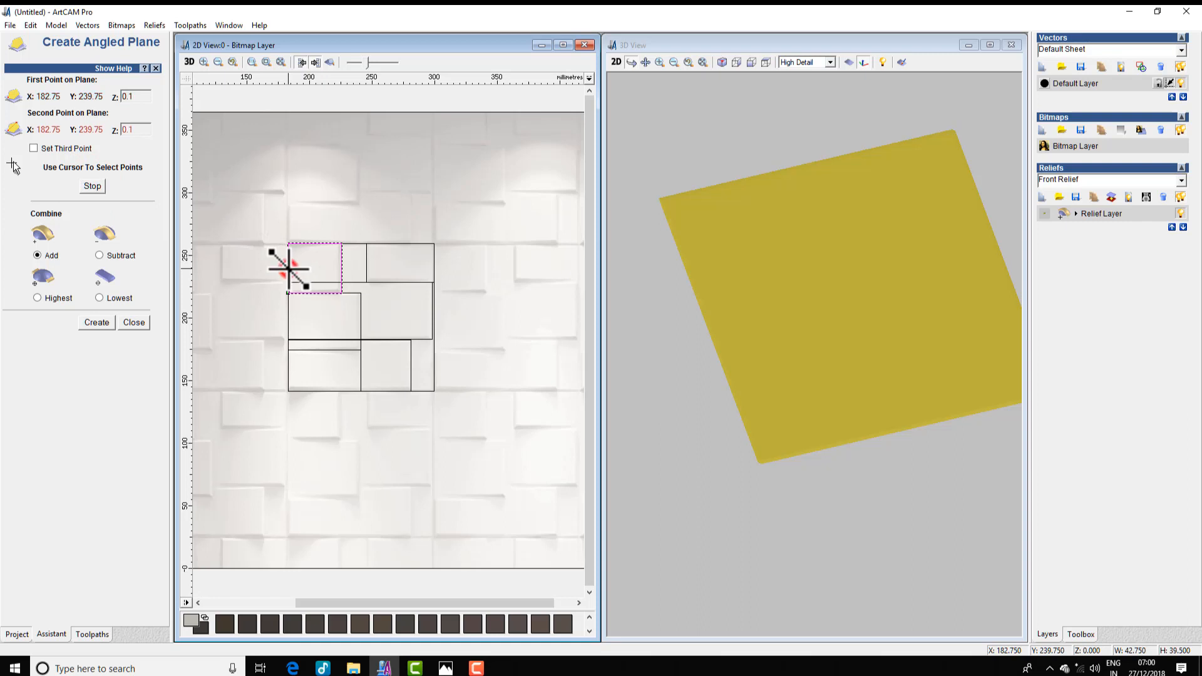
left_click(342, 268)
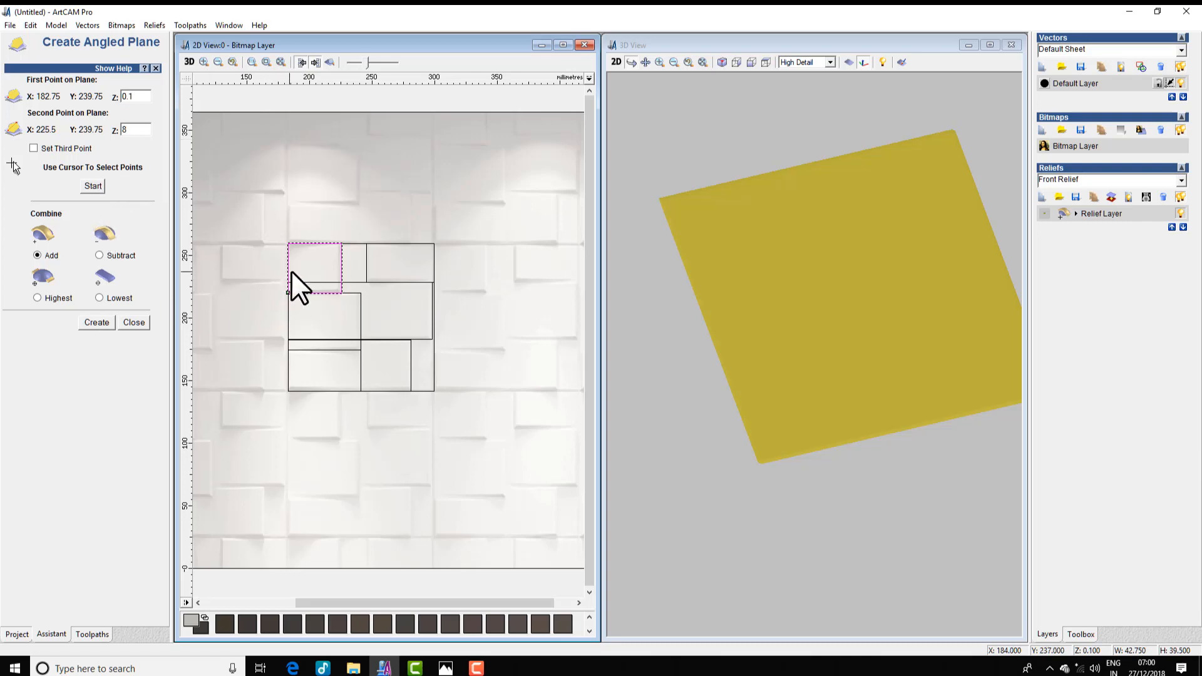
left_click(92, 321)
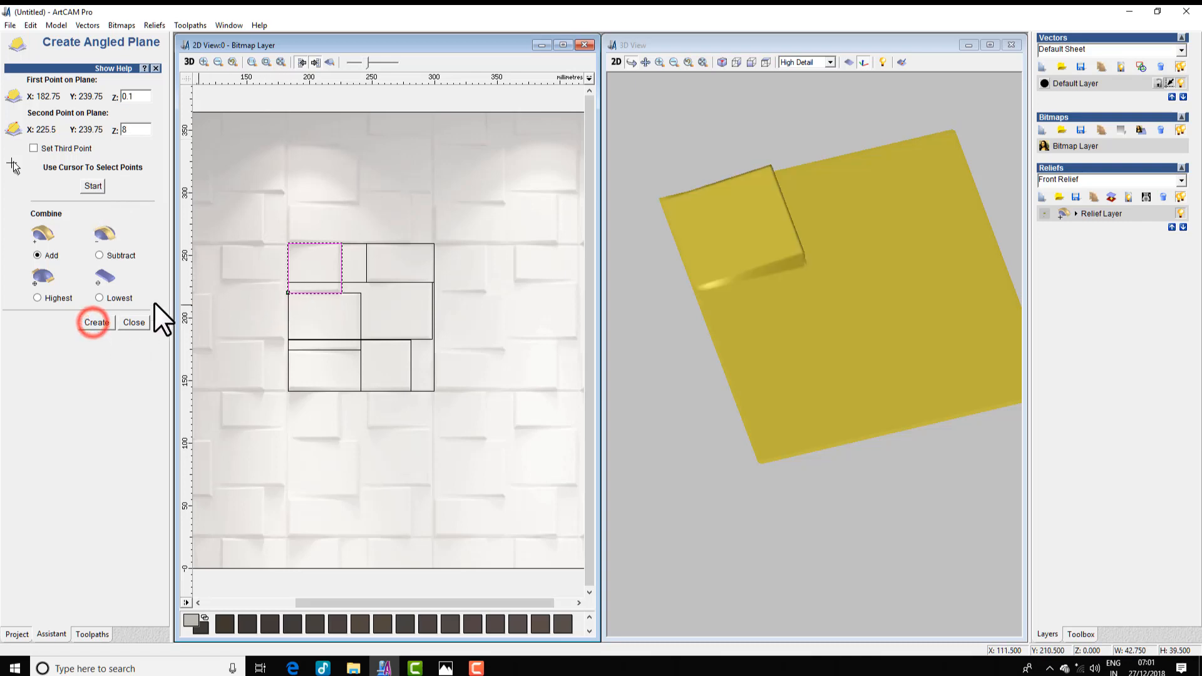
left_click_drag(753, 222, 693, 236)
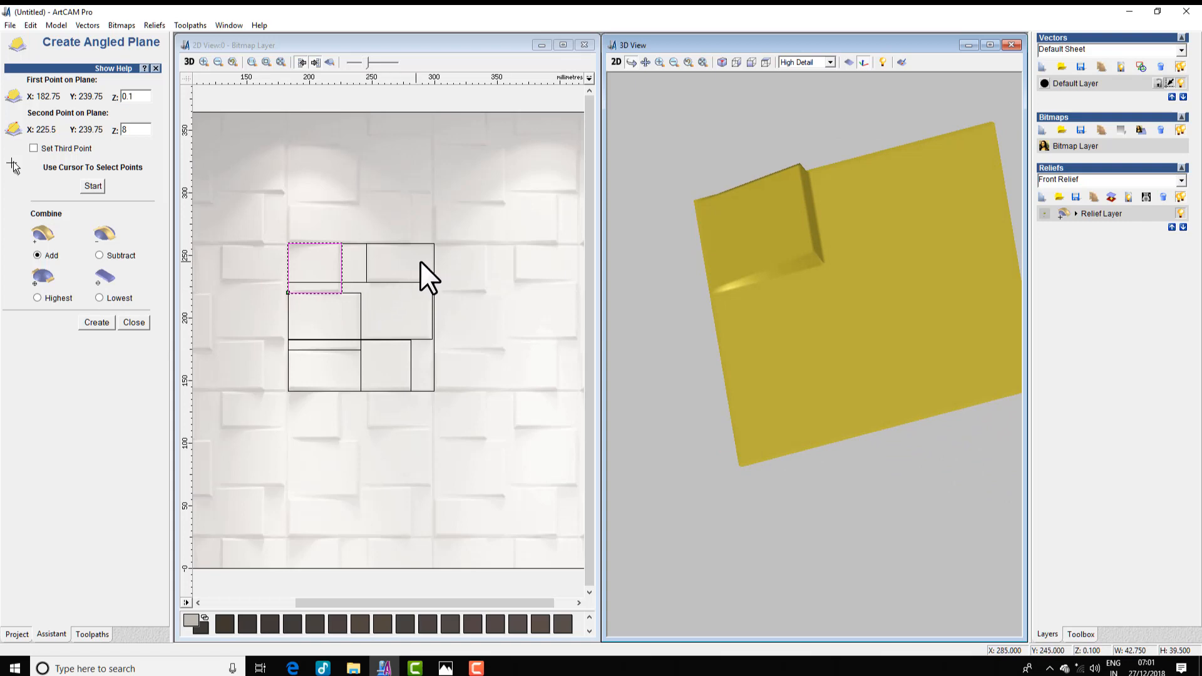
- Create an angled plane on the tile's upper-right rectangle from Z 0.1 at its right edge to Z 8 at its left edge, combined as Highest
left_click(367, 260)
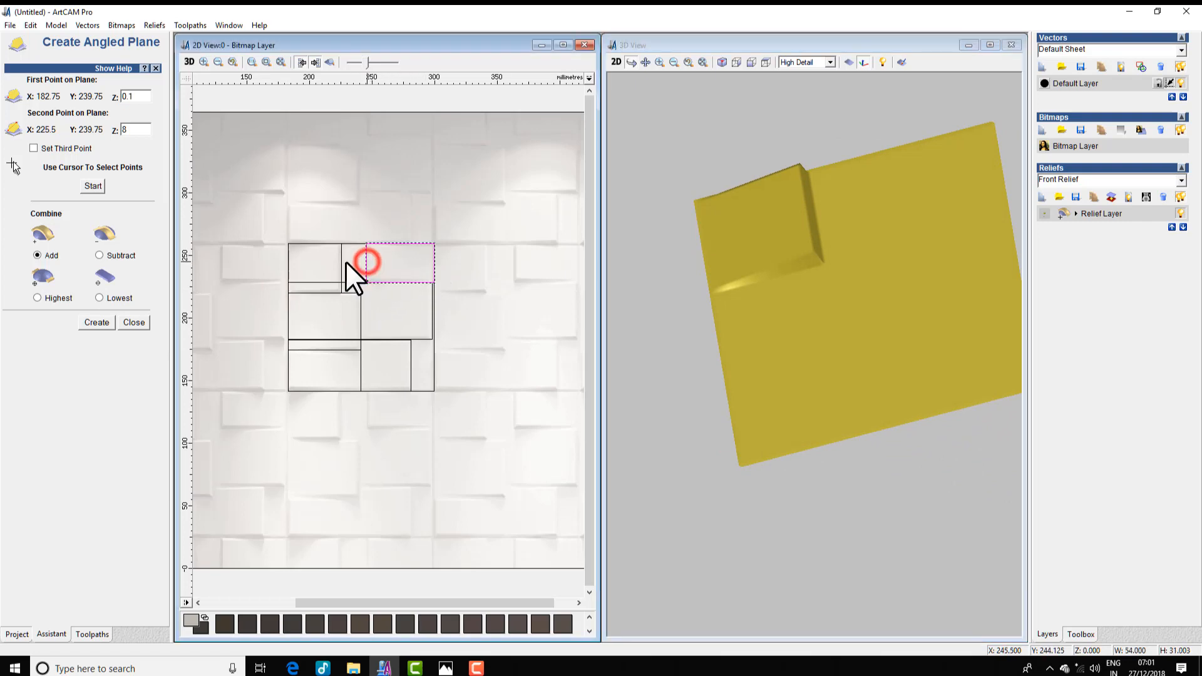
left_click(94, 186)
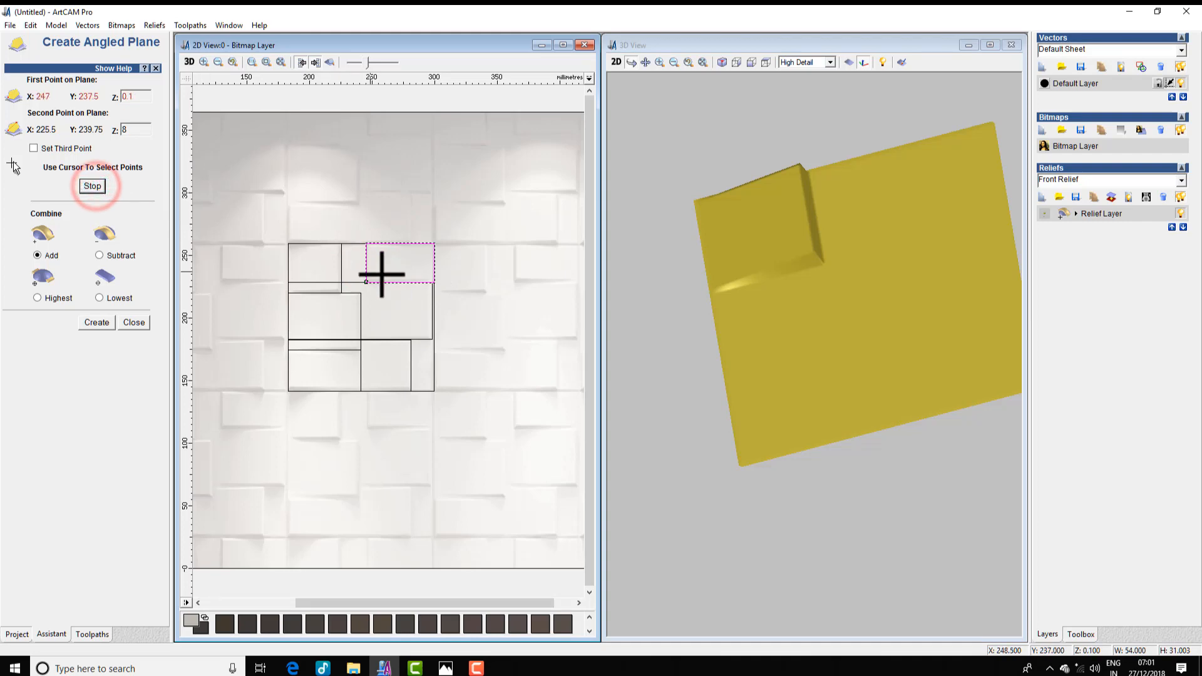
left_click(435, 262)
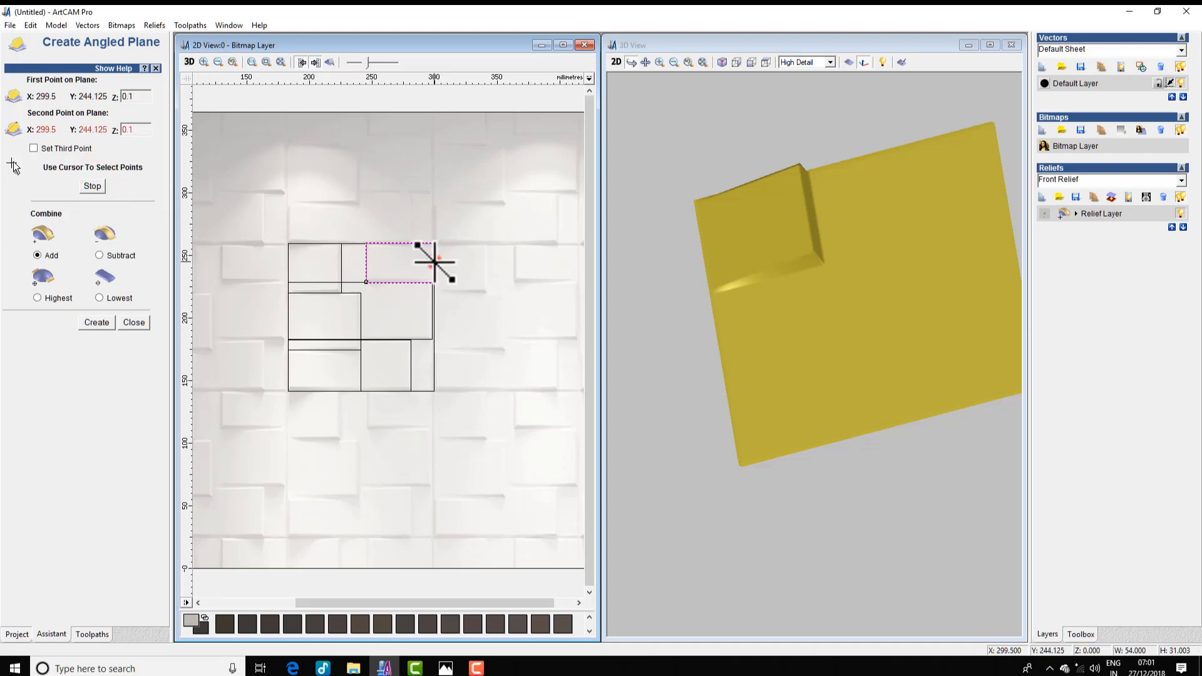
left_click(367, 261)
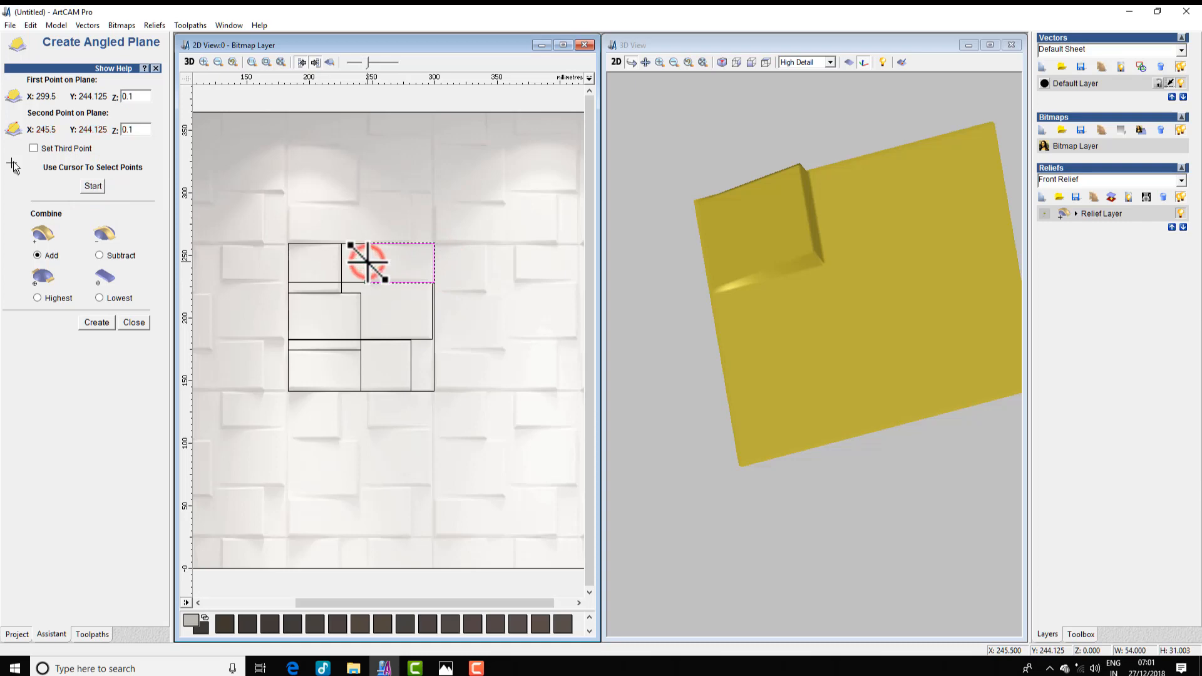
double_click(140, 130)
type("8")
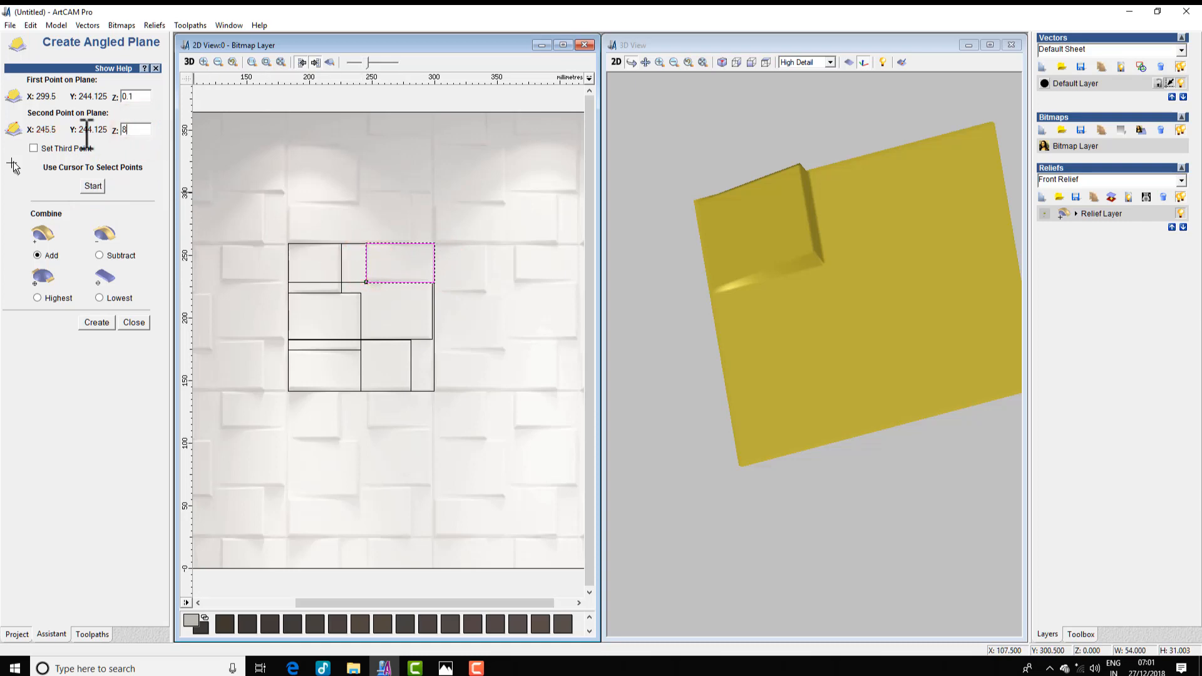
left_click(37, 298)
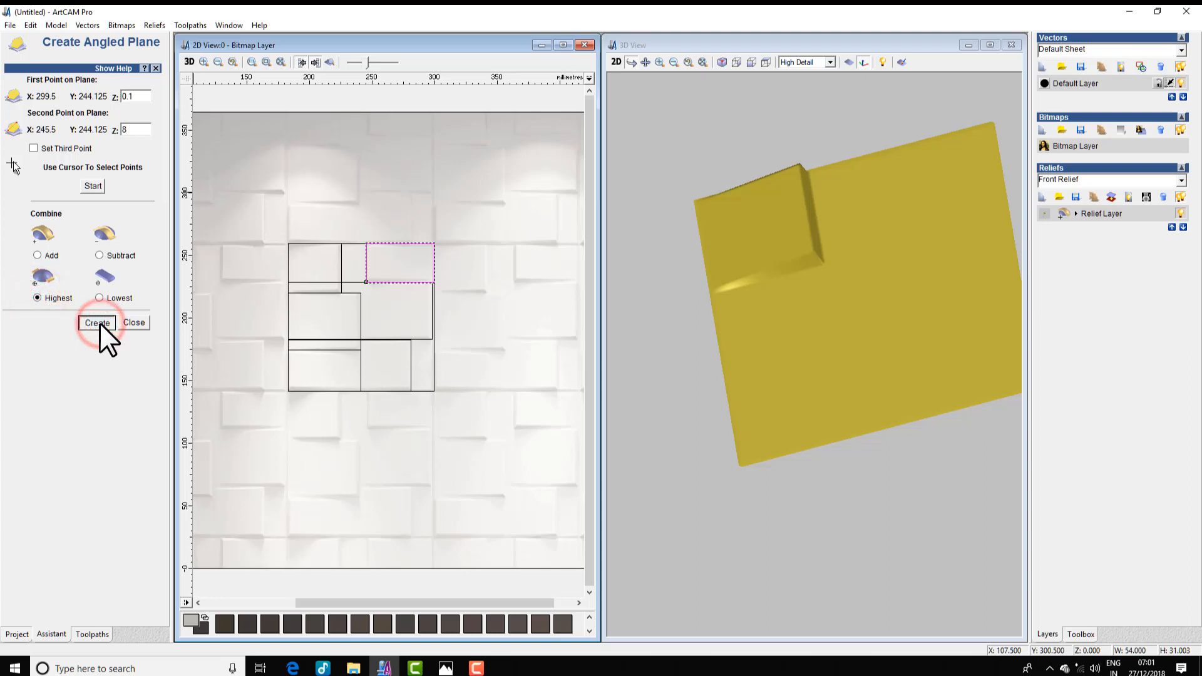
left_click_drag(919, 223, 775, 332)
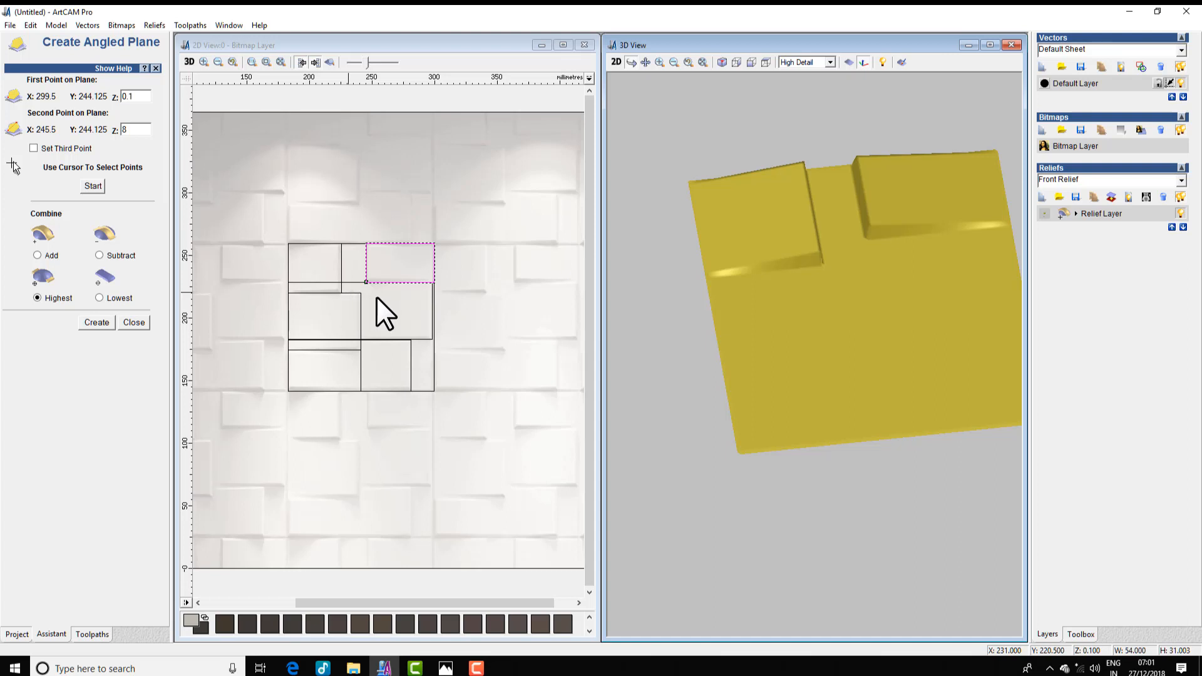
- Create an angled plane on the wide middle rectangle from Z 0.1 at its left edge to Z 8 at its right edge, using Highest
left_click(431, 336)
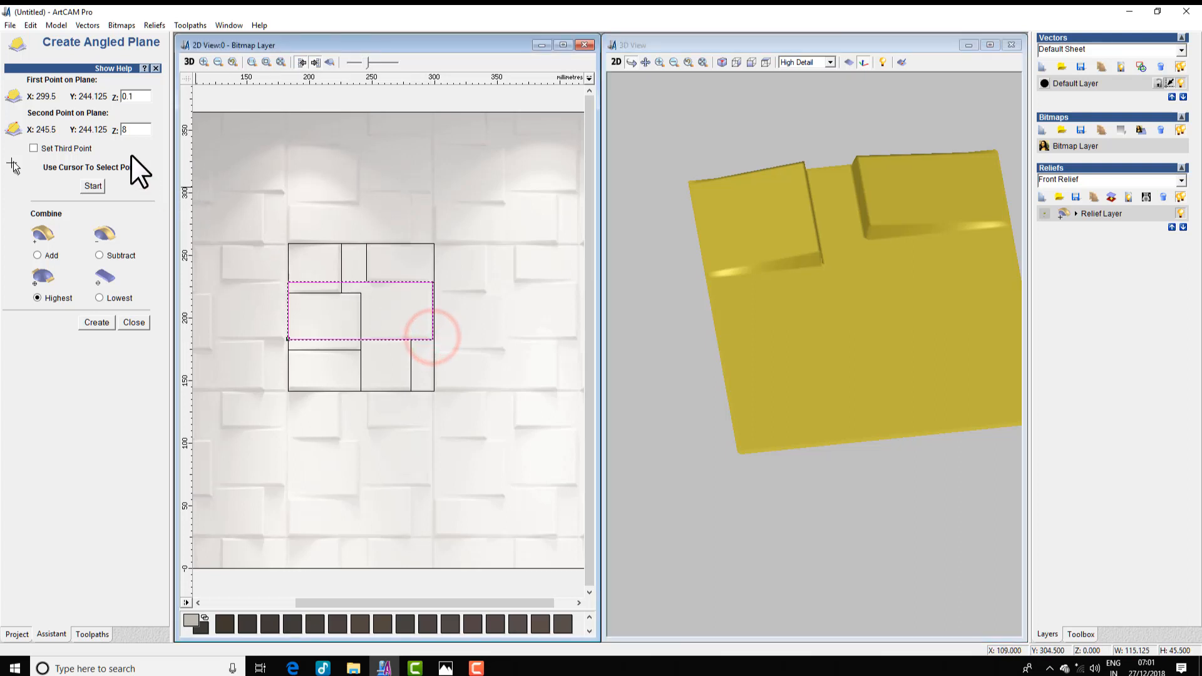
left_click(93, 185)
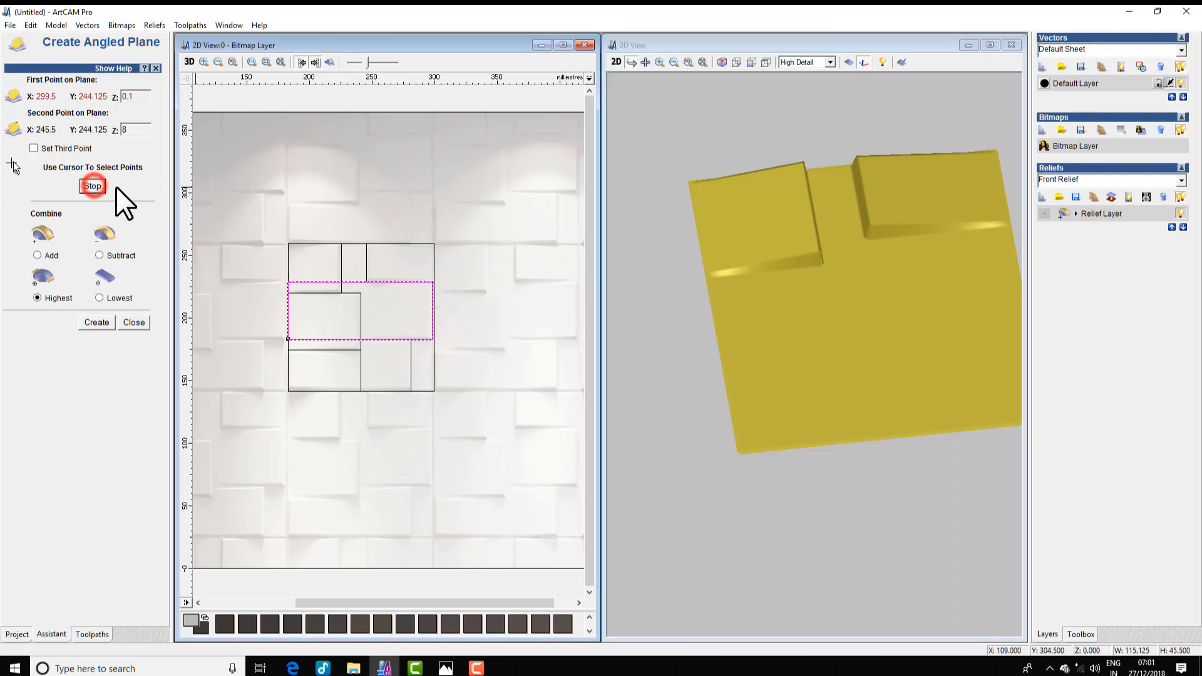
left_click(289, 313)
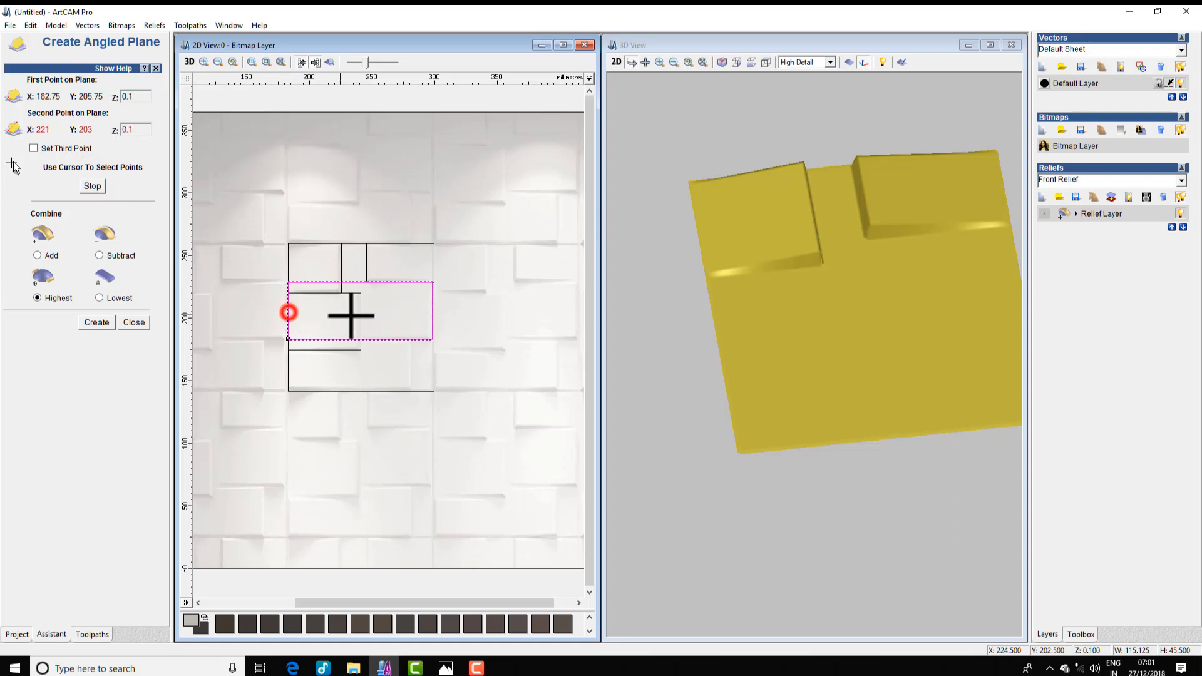
left_click(434, 308)
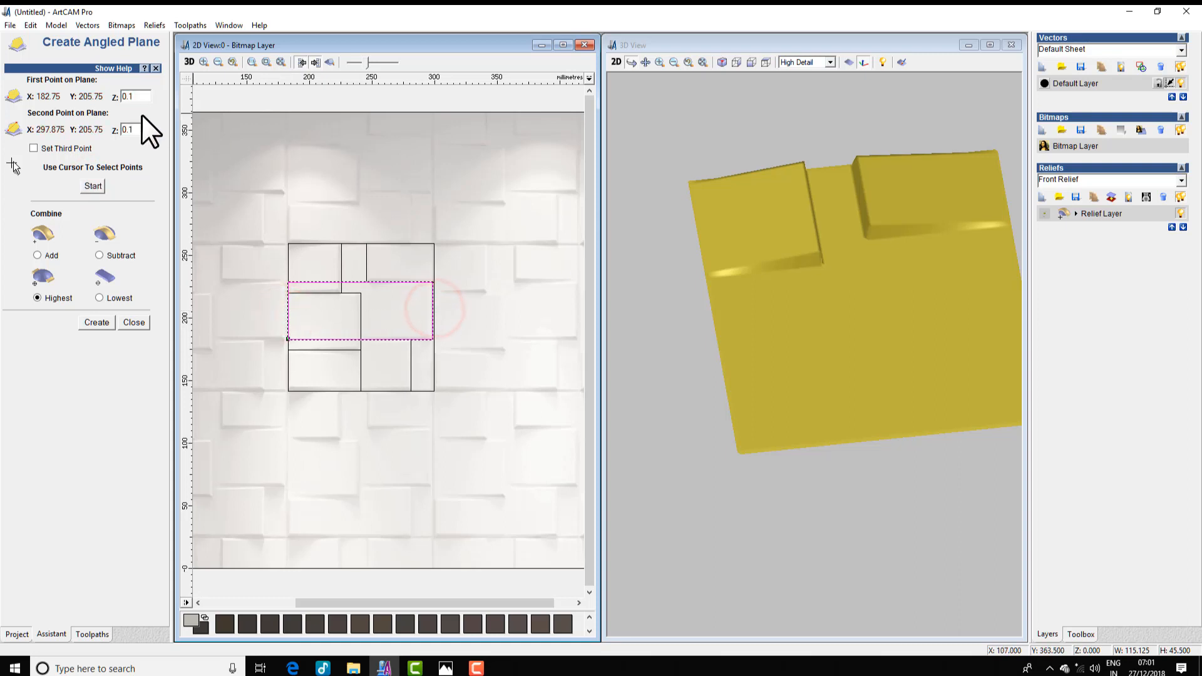
double_click(130, 129)
type("8")
left_click(93, 321)
left_click_drag(839, 297, 783, 261)
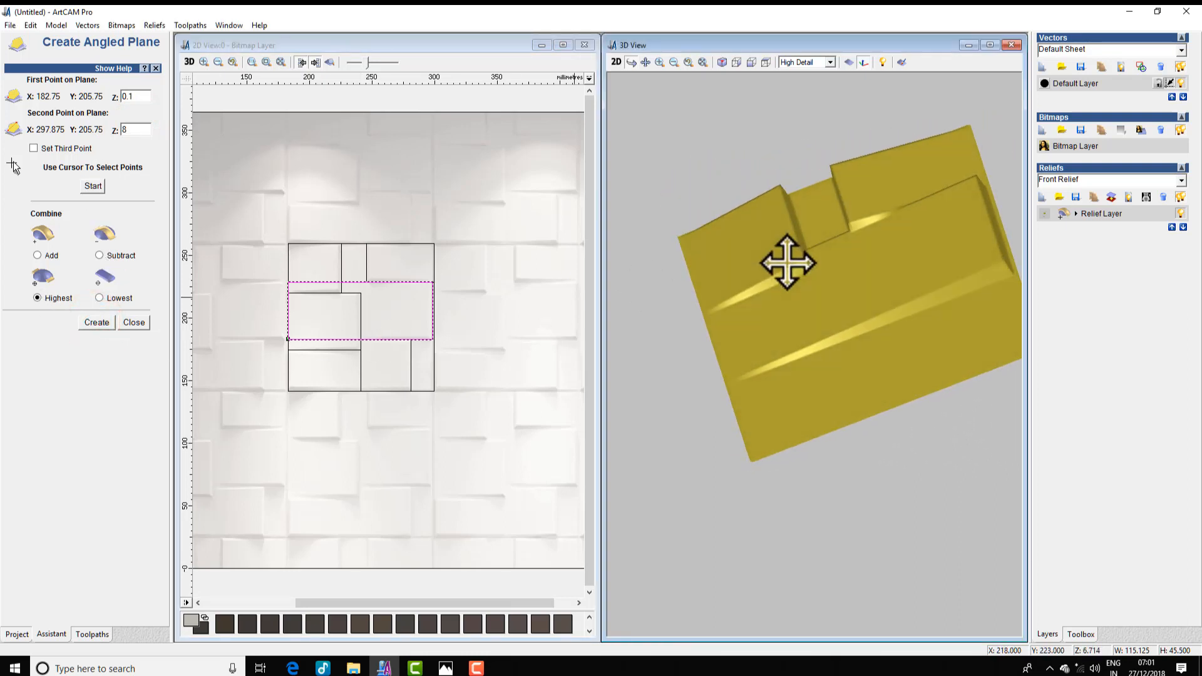
- Create a Highest angled plane on the smaller left rectangle overlapping the wide middle one, from Z 0.1 at its left edge to Z 8 at its right
left_click(351, 292)
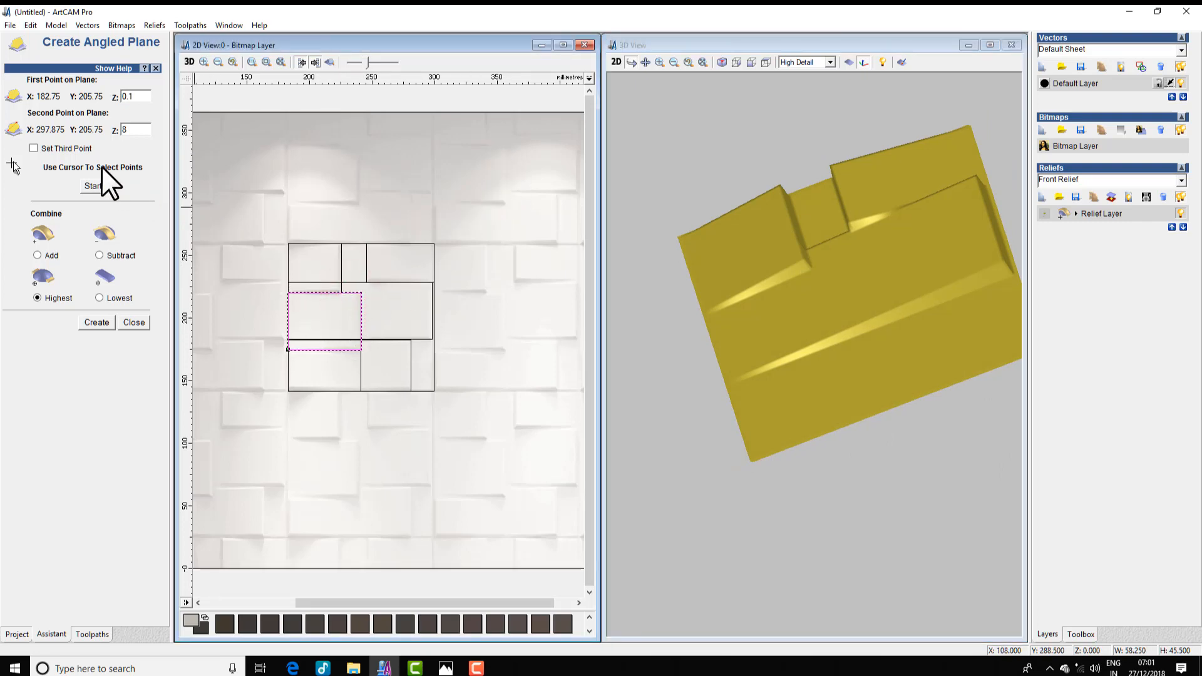
left_click(92, 186)
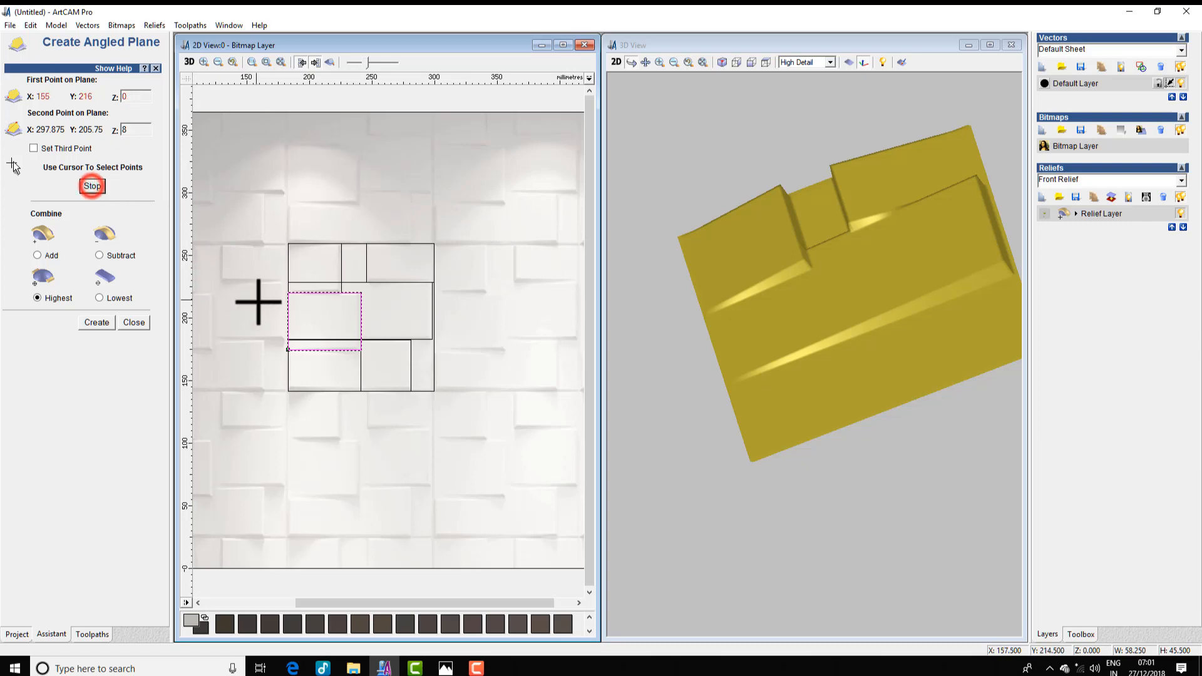
left_click_drag(288, 322, 361, 321)
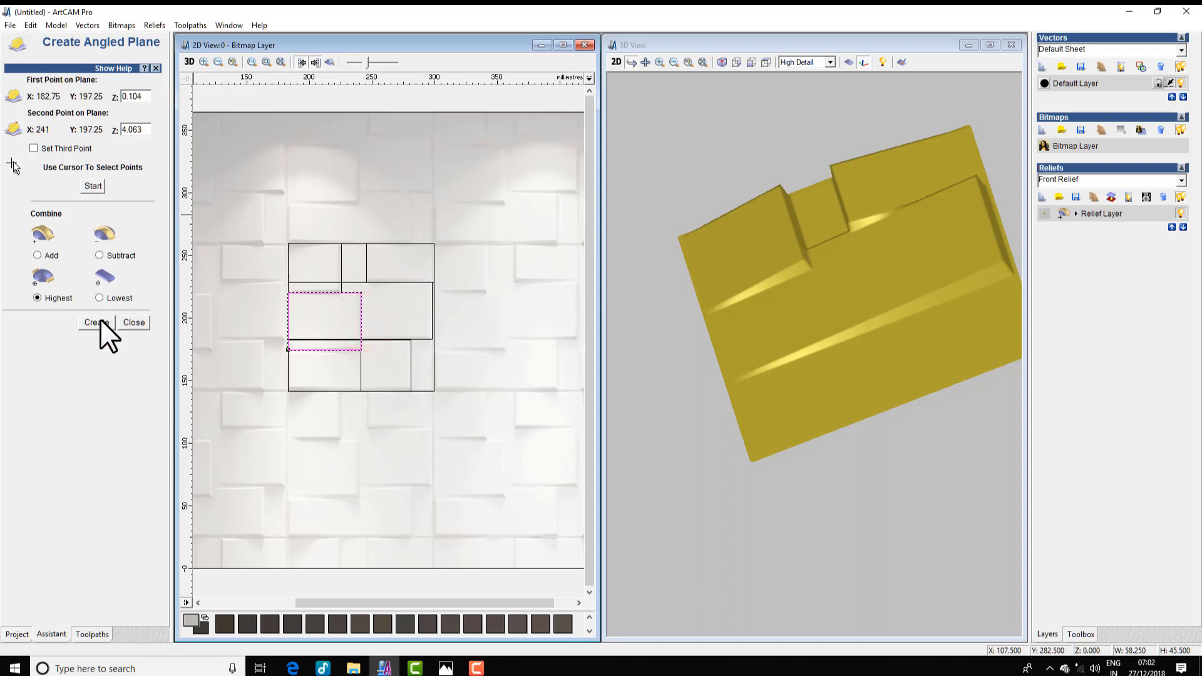
double_click(139, 129)
type("8")
double_click(134, 96)
type("0.1")
left_click(95, 321)
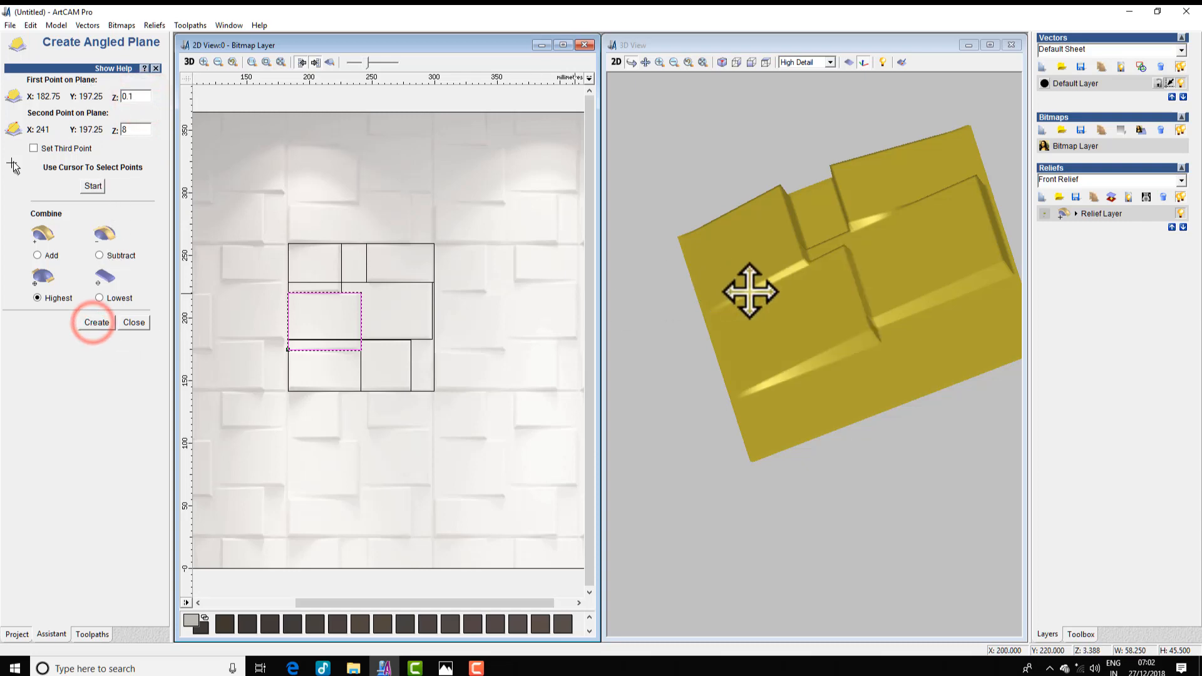
left_click(833, 268)
mouse_move(856, 362)
left_mouse_down()
mouse_move(820, 279)
mouse_move(906, 295)
mouse_move(851, 241)
left_mouse_up()
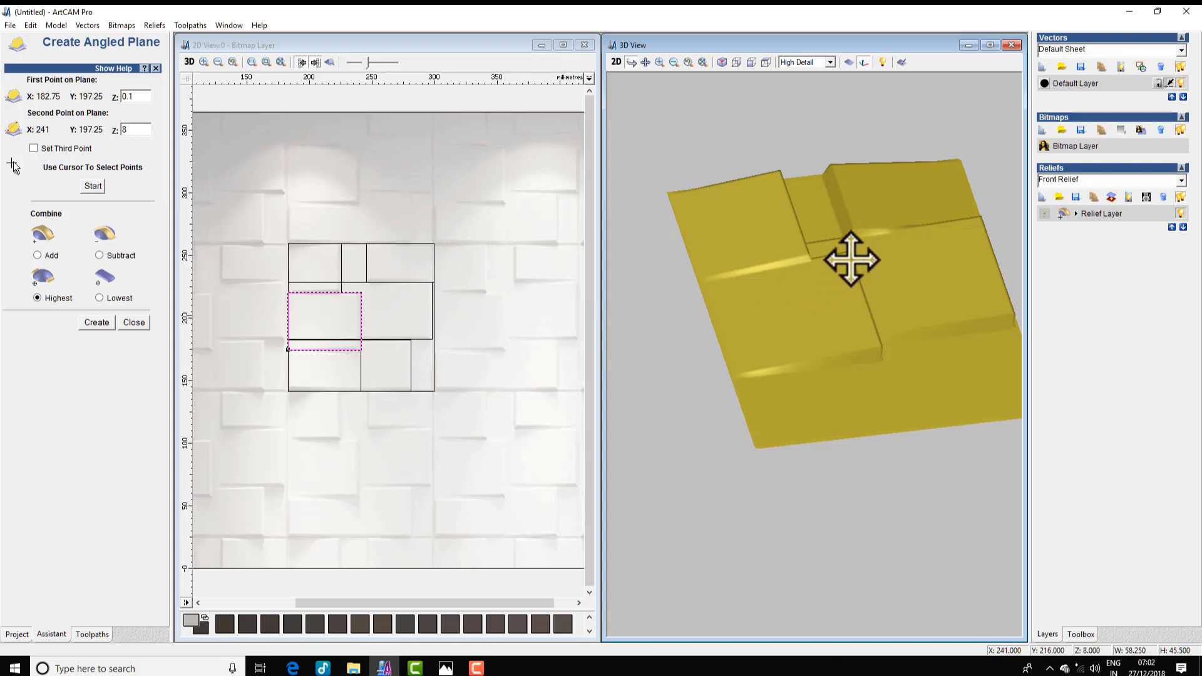
left_click_drag(851, 260, 751, 368)
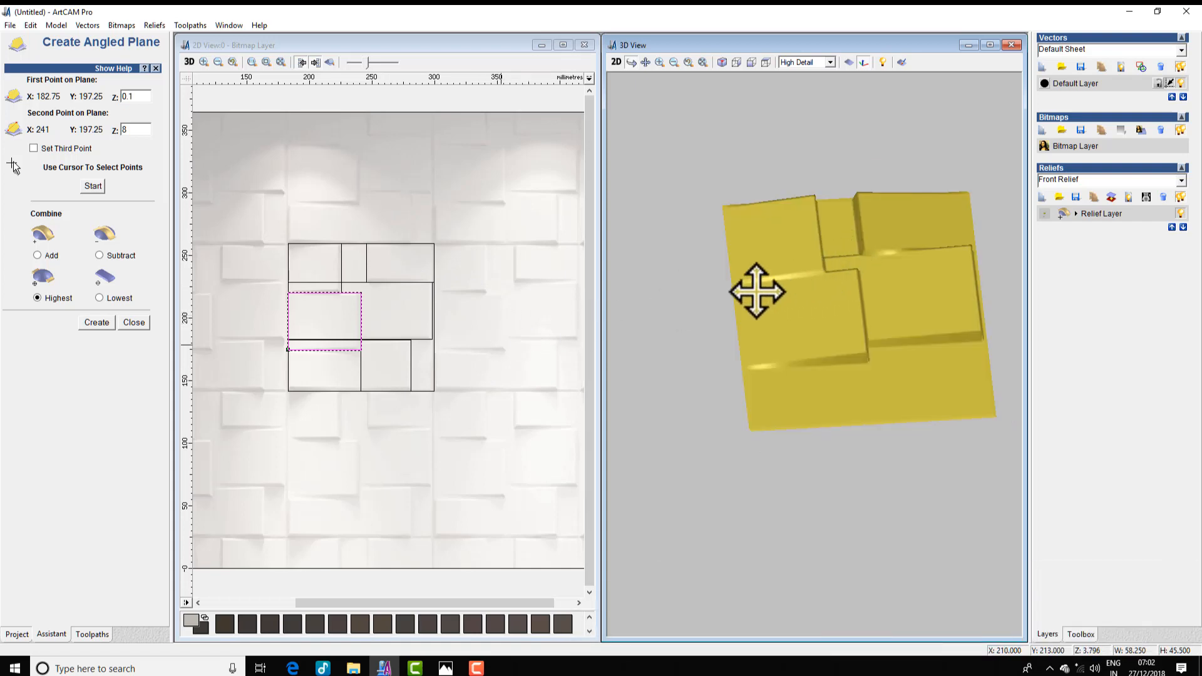
- Create a Highest angled plane on the wide bottom rectangle from Z 0.1 at its left edge to Z 8 at its right edge
left_click(411, 375)
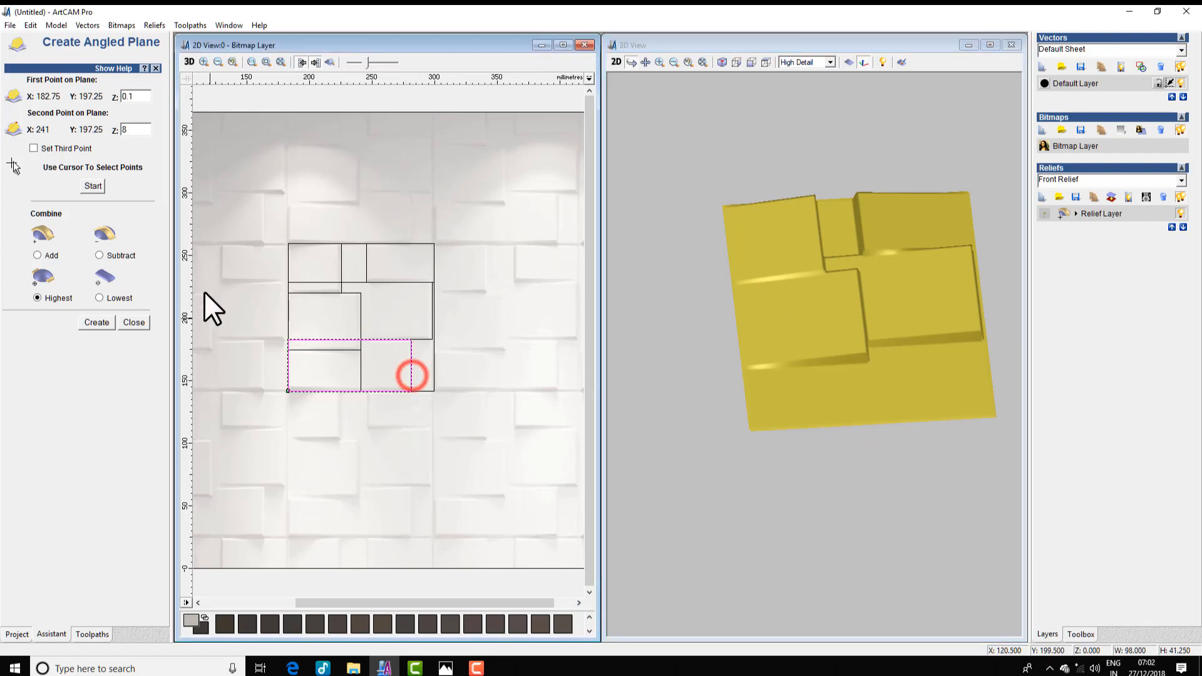
left_click(92, 185)
left_click(288, 365)
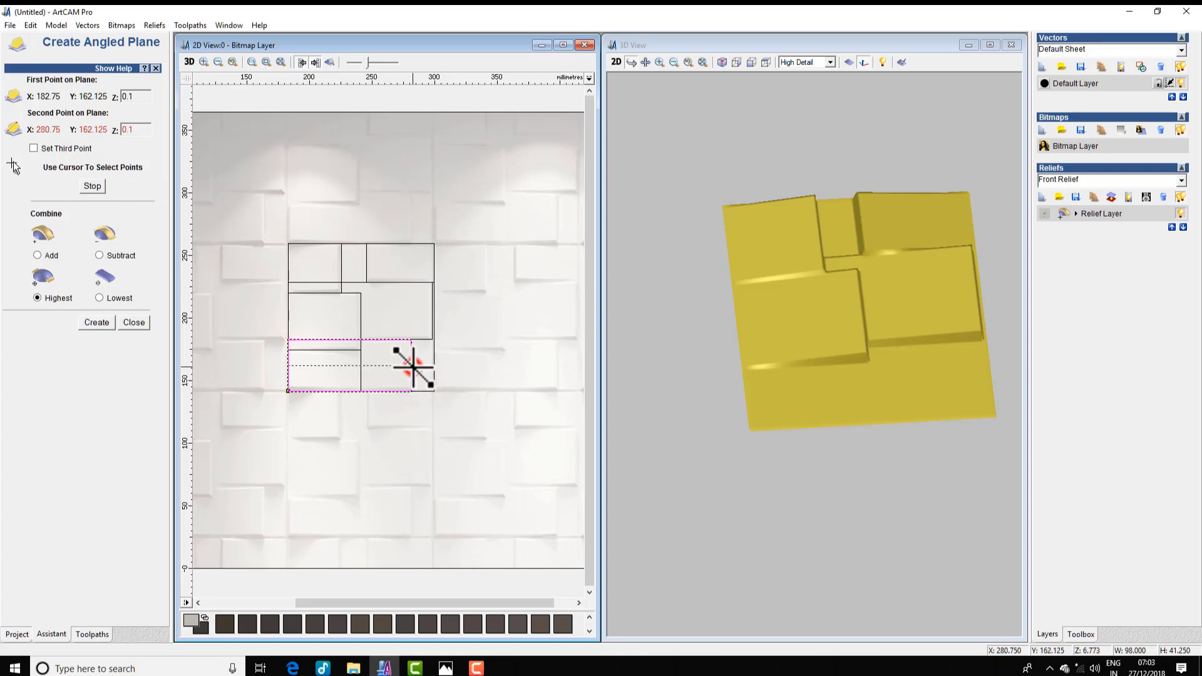
left_click(412, 367)
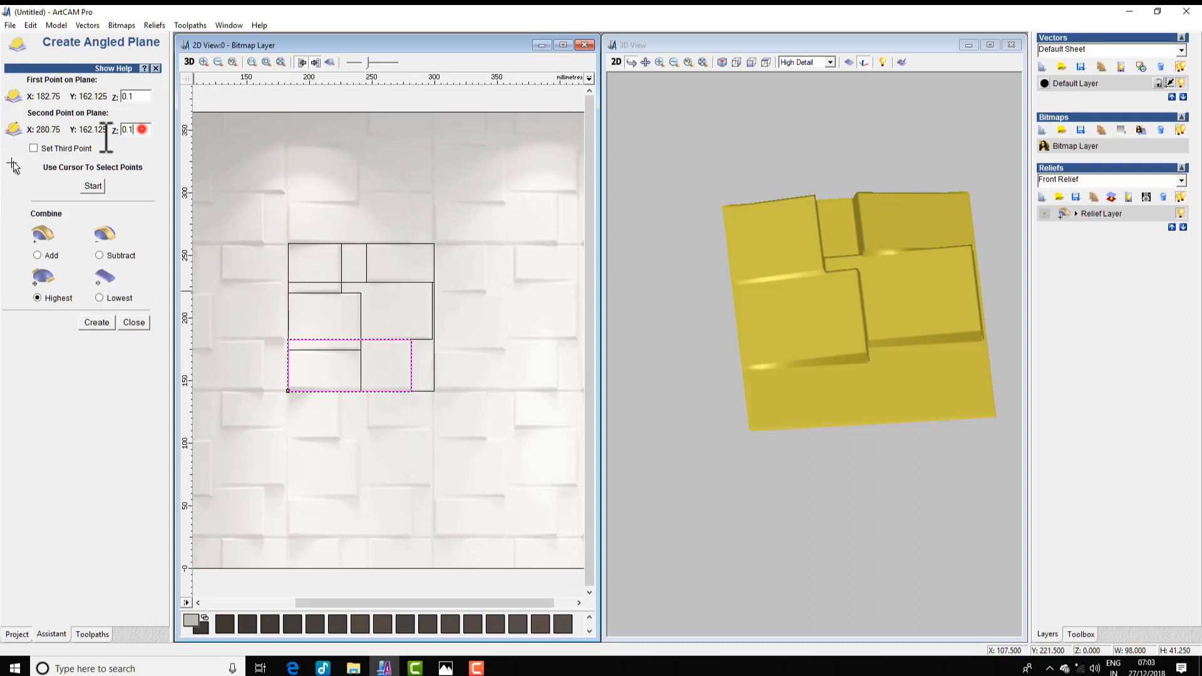
double_click(137, 129)
type("10")
key("BackSpace")
type("8")
left_click(97, 322)
left_click_drag(799, 375, 860, 419)
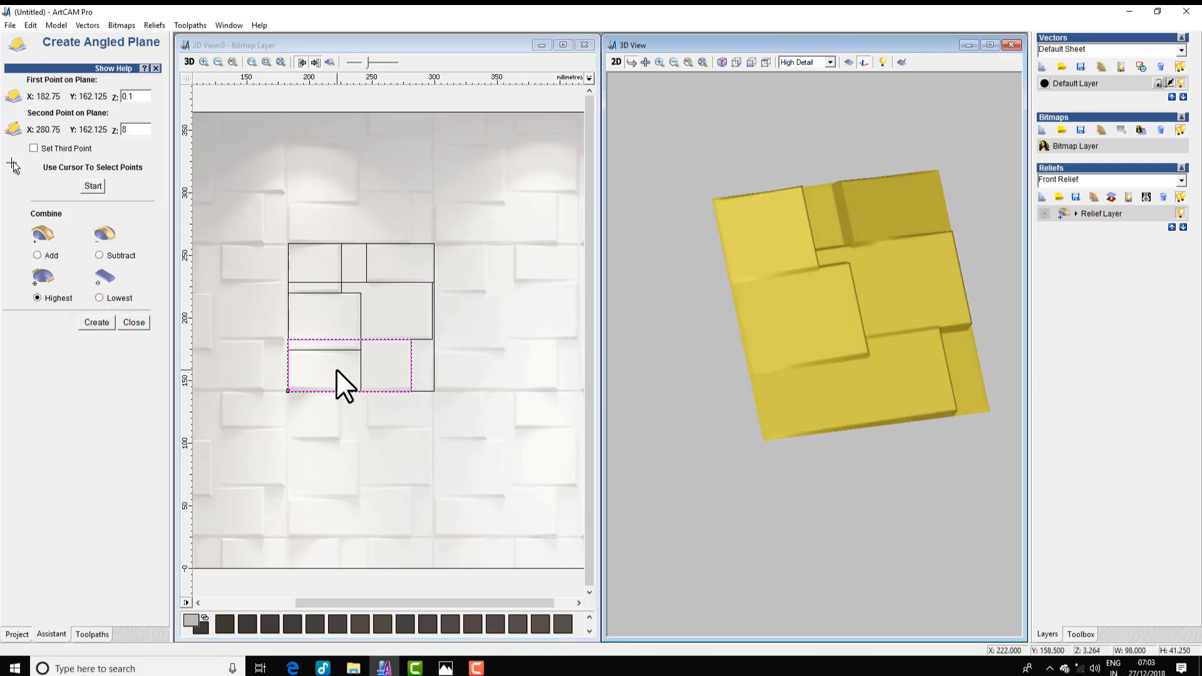
- Create a Highest angled plane on the small lower-left rectangle from Z 0.1 at its right edge to Z 8 at its left
left_click(361, 366)
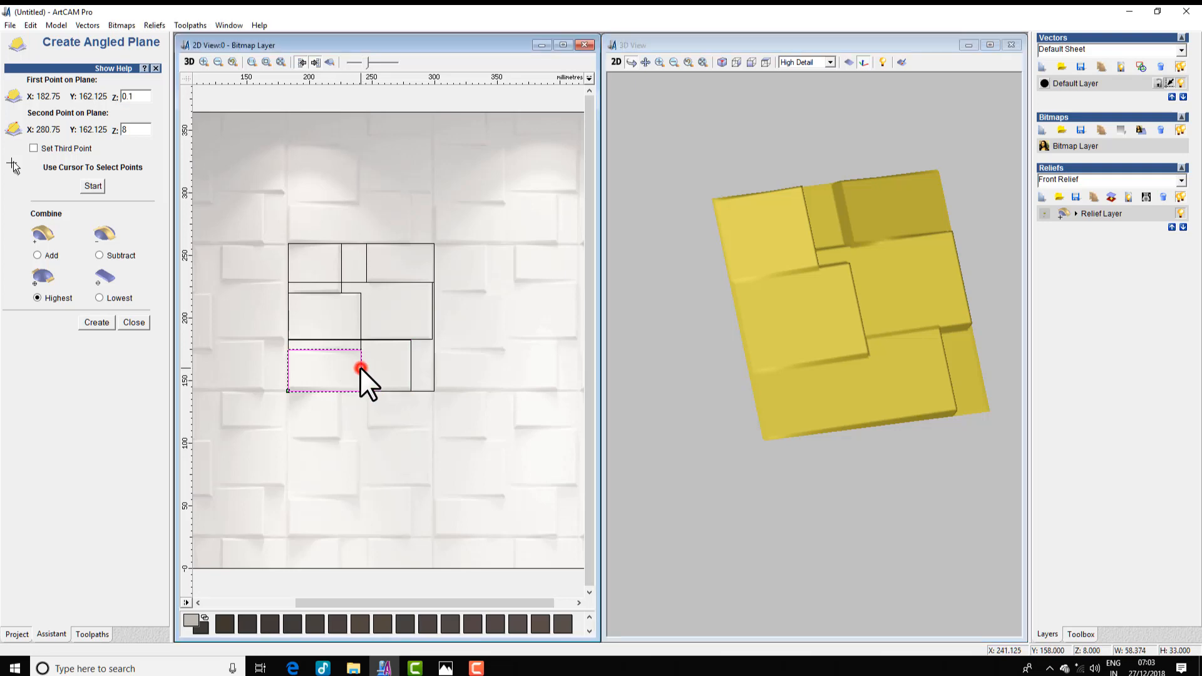
left_click(92, 186)
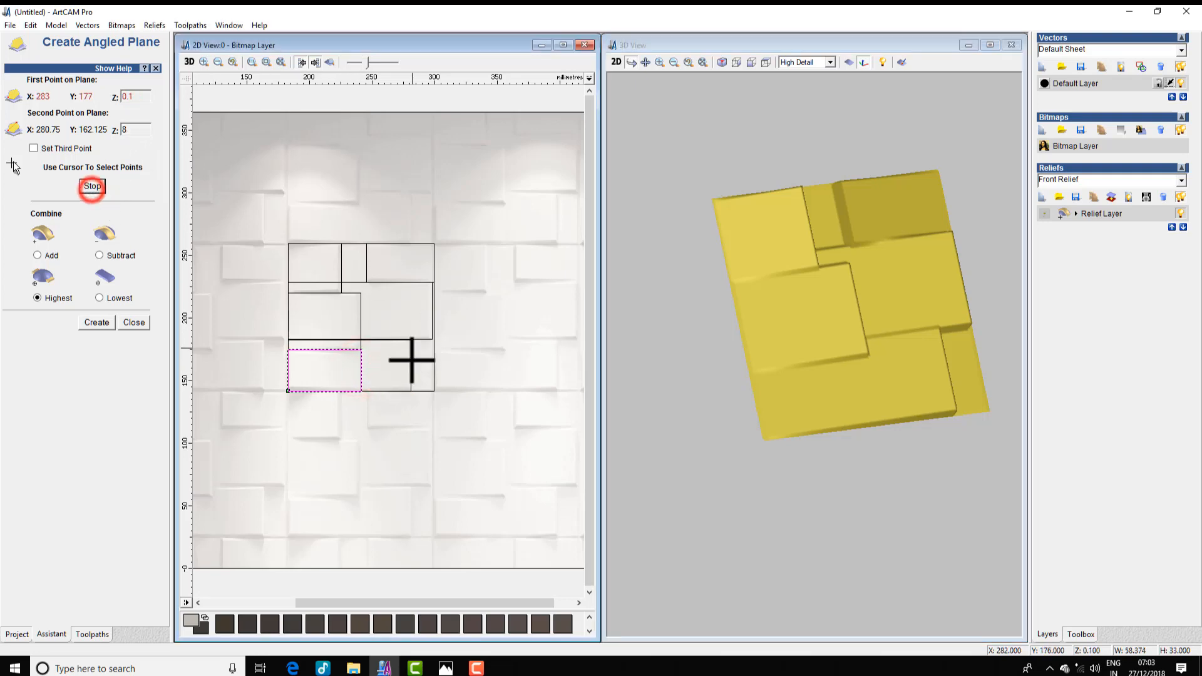
left_click_drag(360, 371, 287, 370)
double_click(150, 129)
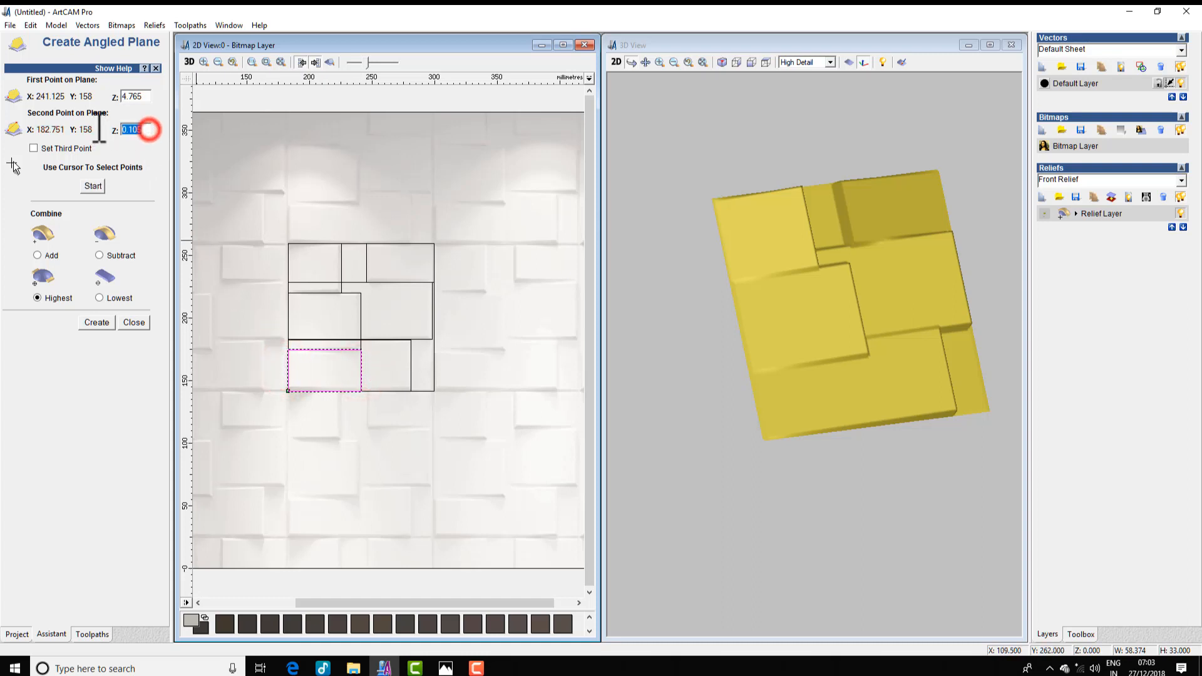
type("8")
double_click(147, 96)
type("0.1")
left_click(100, 320)
- Delete all the traced rectangle vectors from the 2D view and leave the angled plane settings
left_click_drag(835, 405, 893, 544)
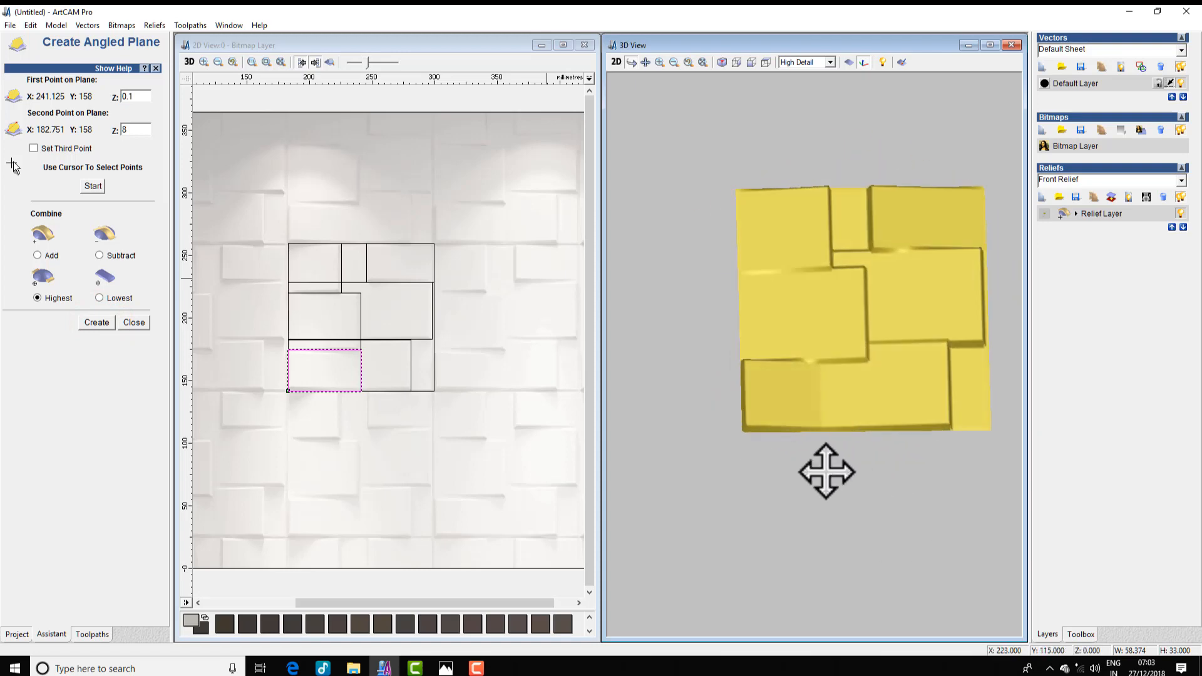
scroll(909, 297, "up", 3)
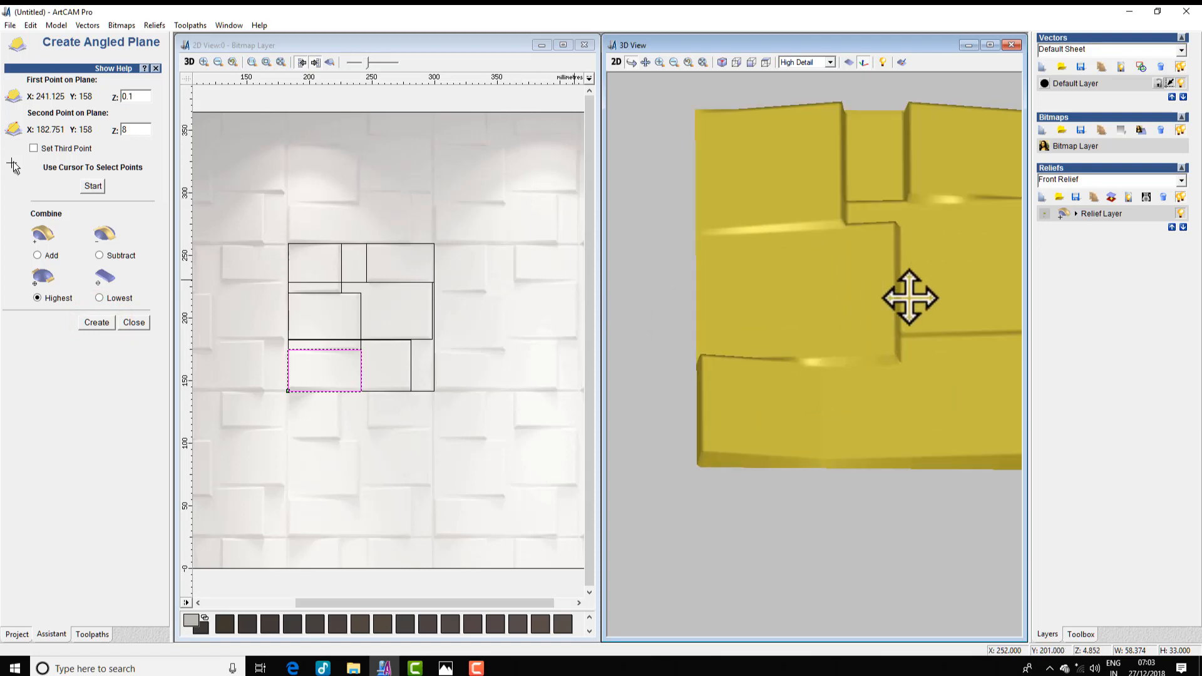
scroll(741, 276, "down", 1)
left_click(768, 62)
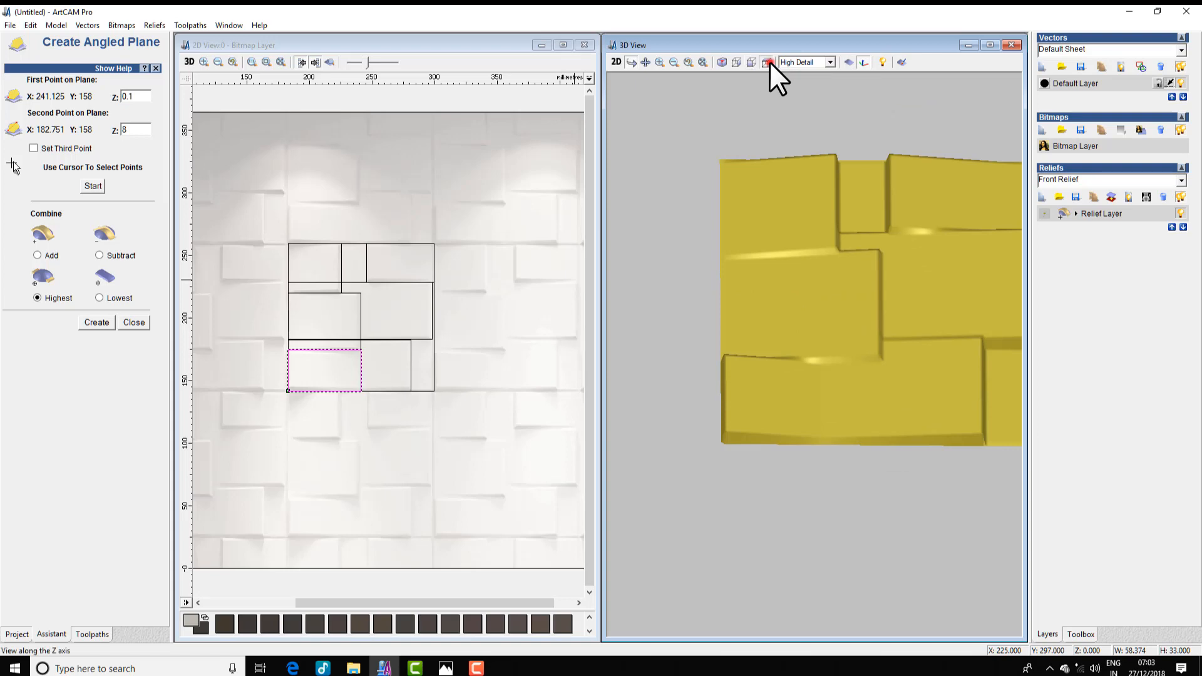
scroll(894, 357, "up", 3)
left_click_drag(904, 368, 893, 288)
left_click_drag(493, 191, 181, 419)
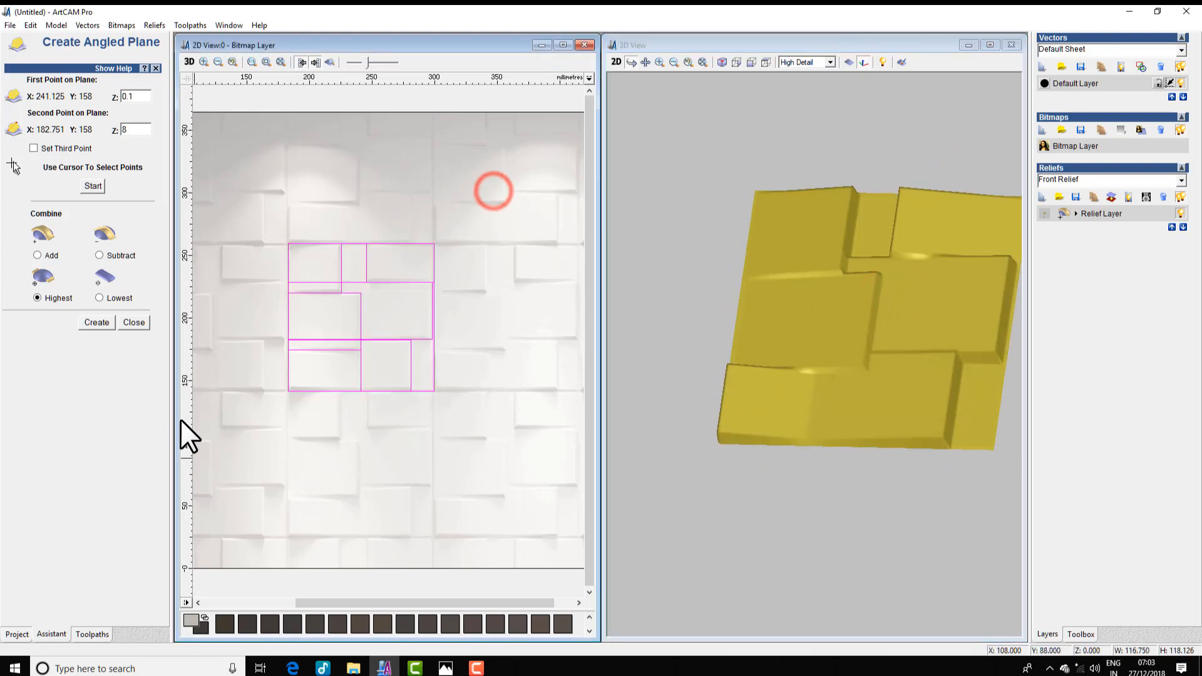
key("Delete")
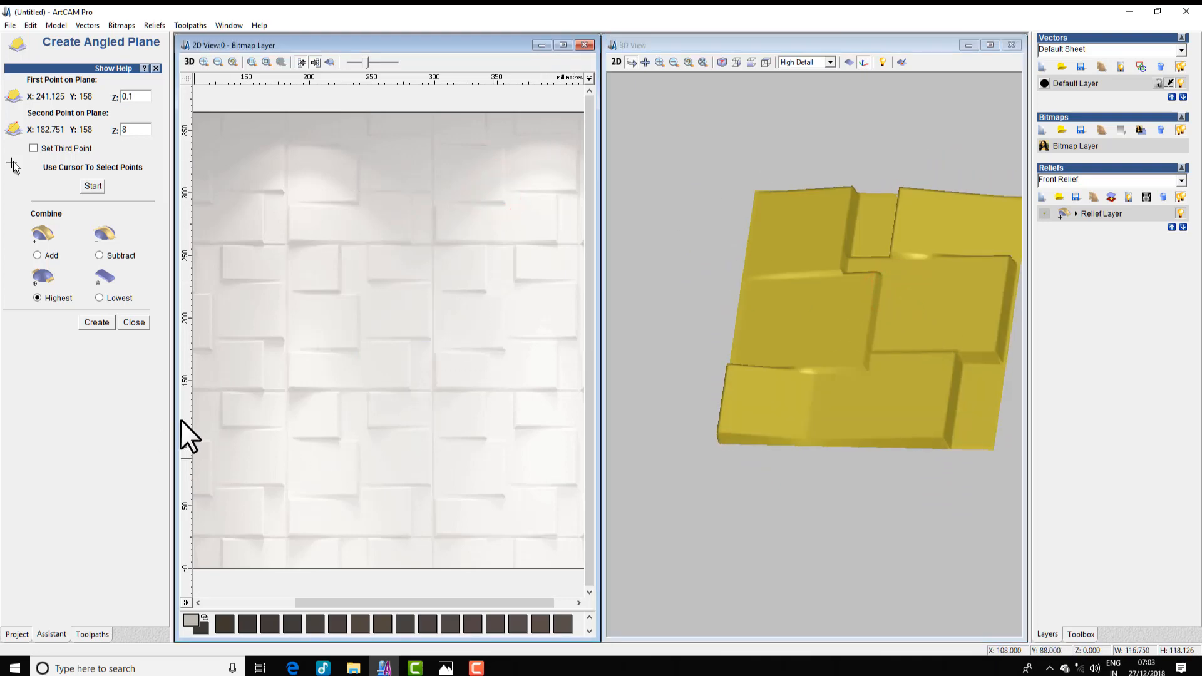
left_click(128, 323)
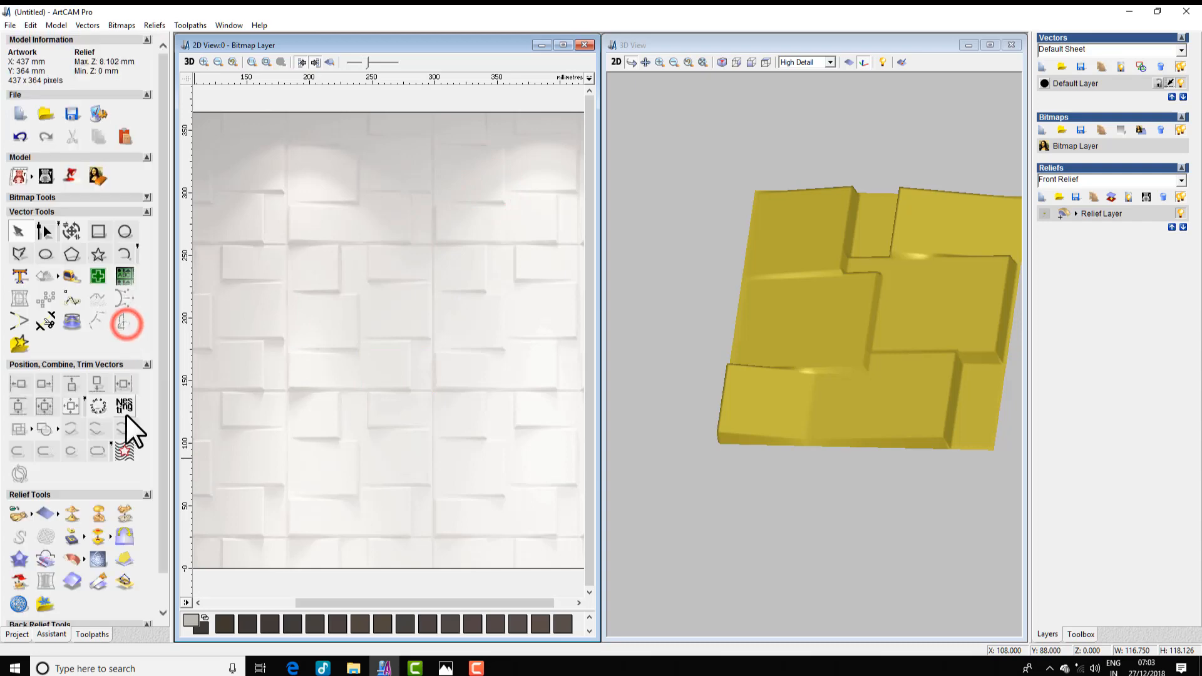
- Save the composite relief as an ArtCAM relief file named 7 in the relif folder
left_click(20, 515)
left_click(63, 520)
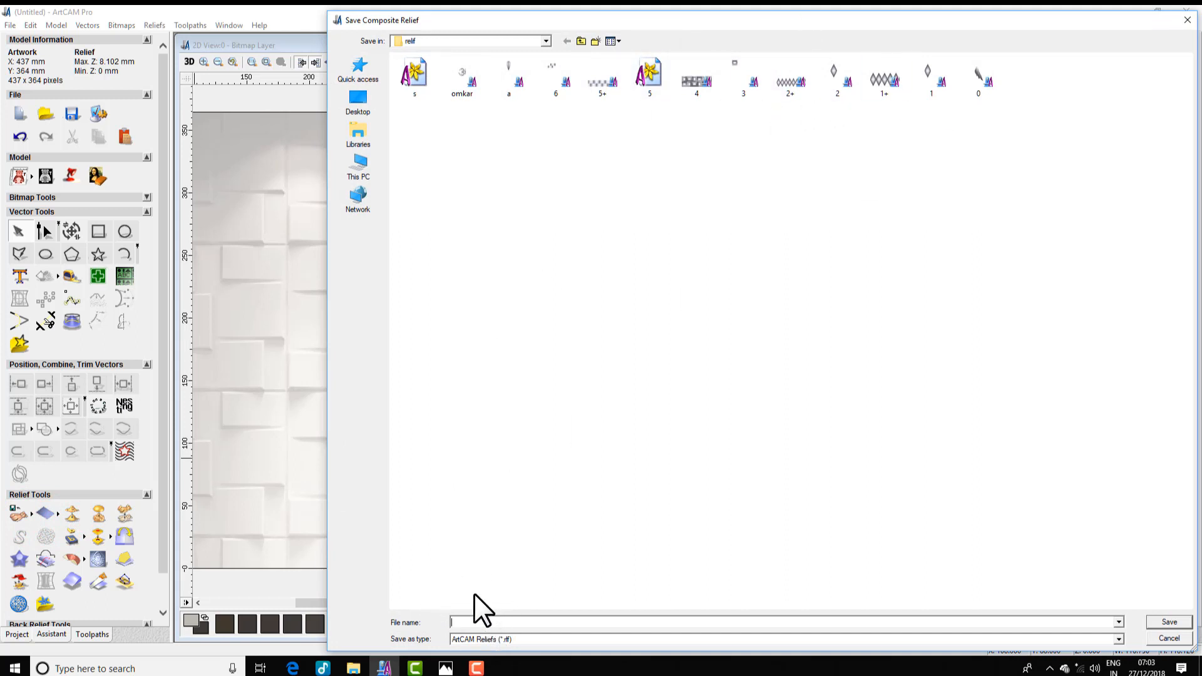
type("7")
left_click(1167, 622)
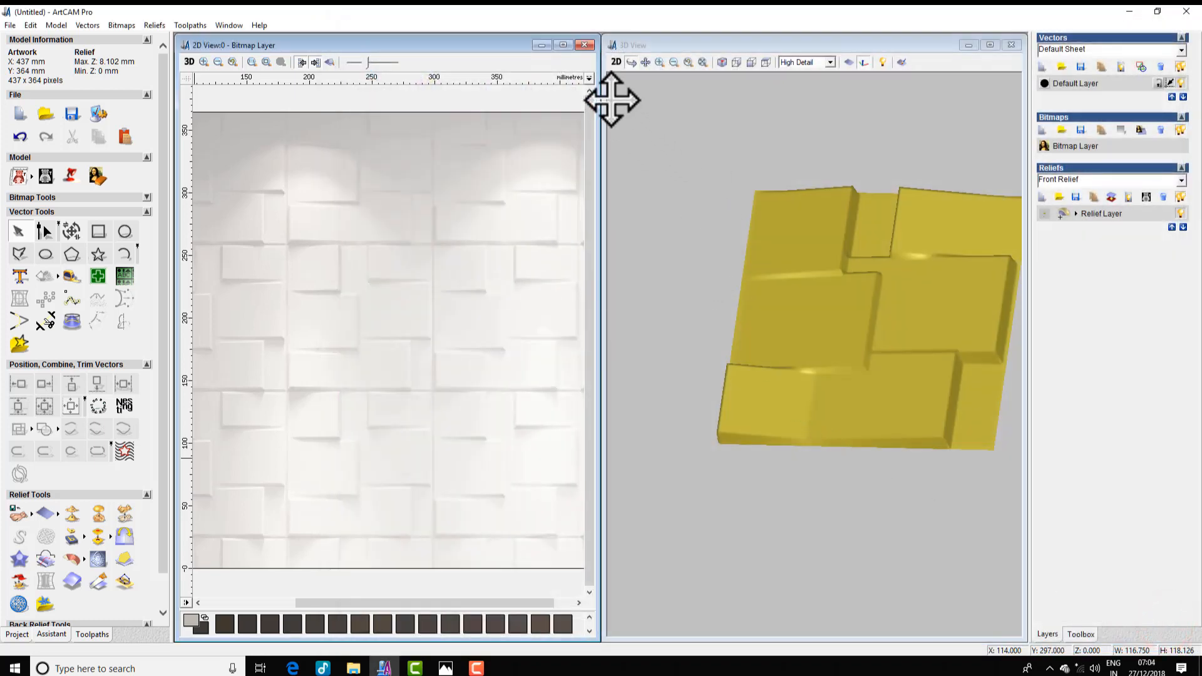
- Close the current model without saving it and create a new 500 x 500 mm model
left_click(588, 44)
left_click(605, 362)
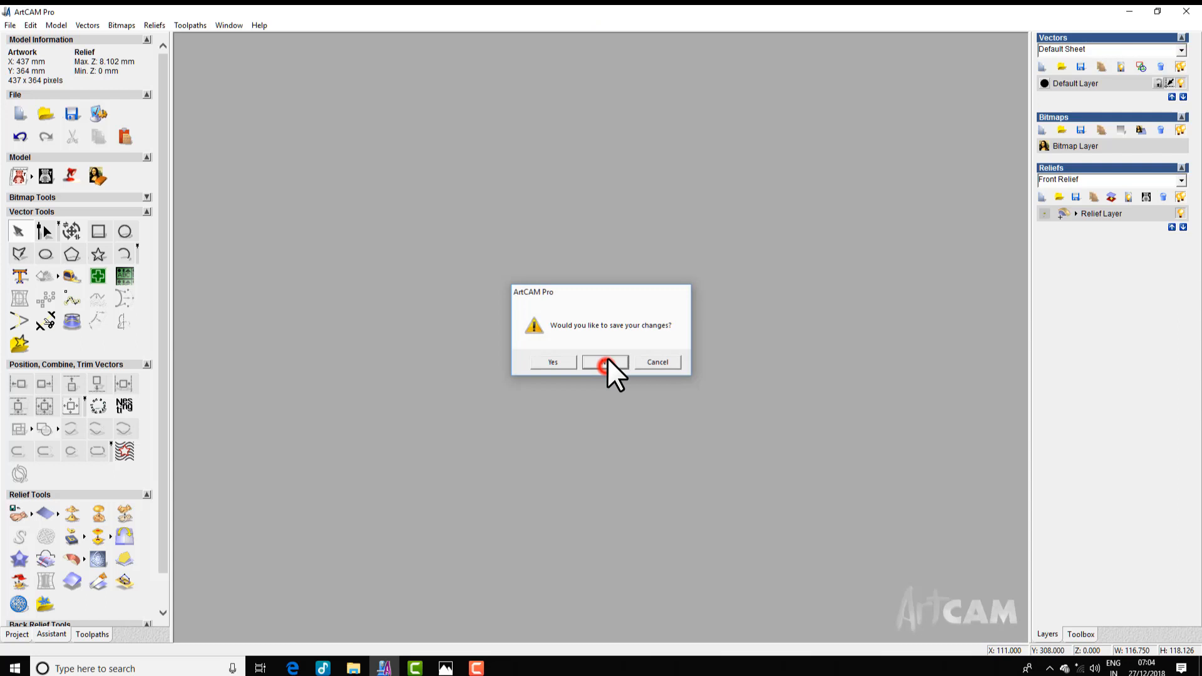
left_click(7, 25)
mouse_move(32, 40)
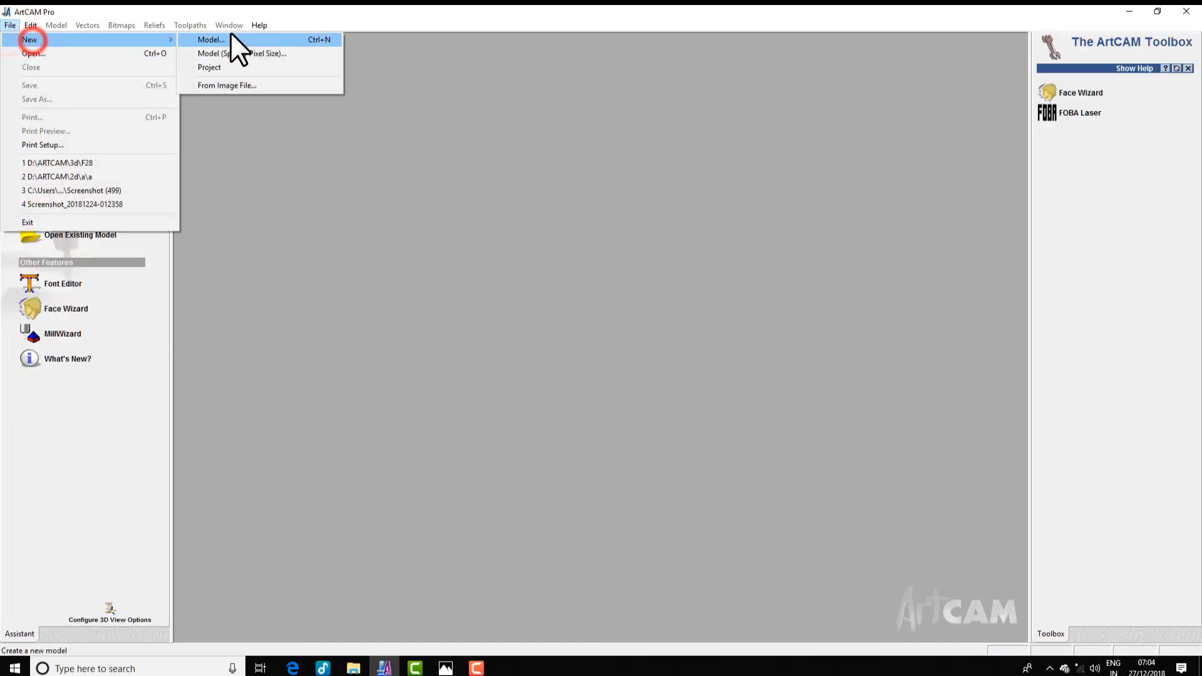
left_click(229, 37)
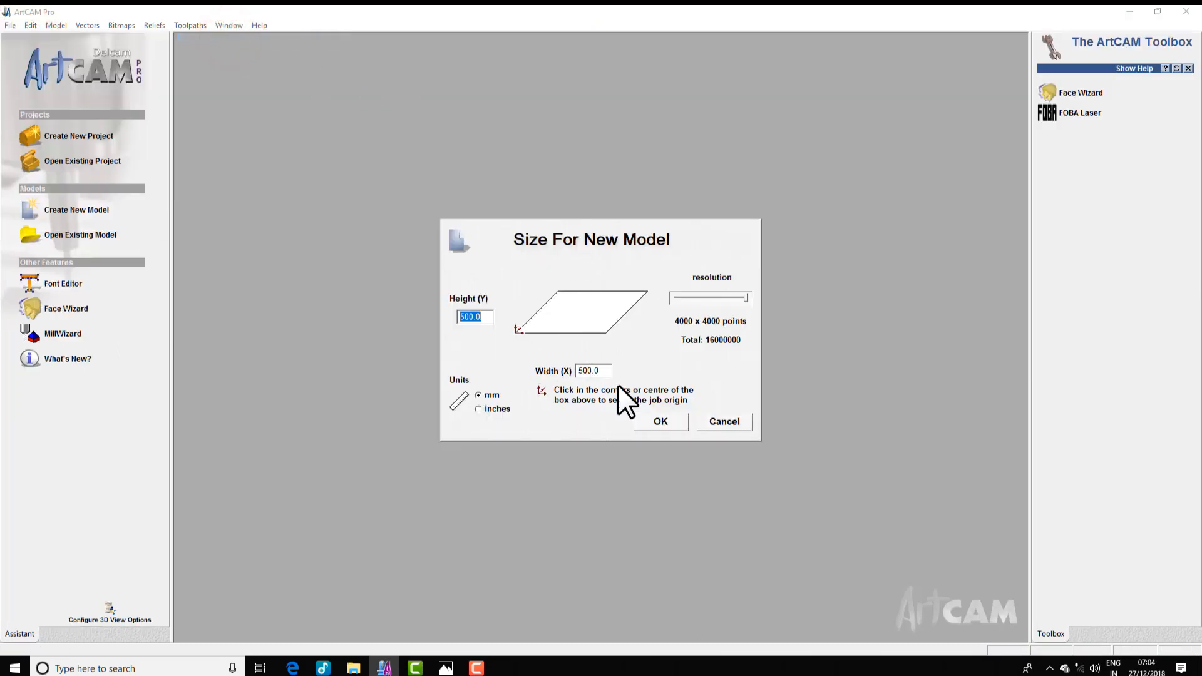
left_click(655, 421)
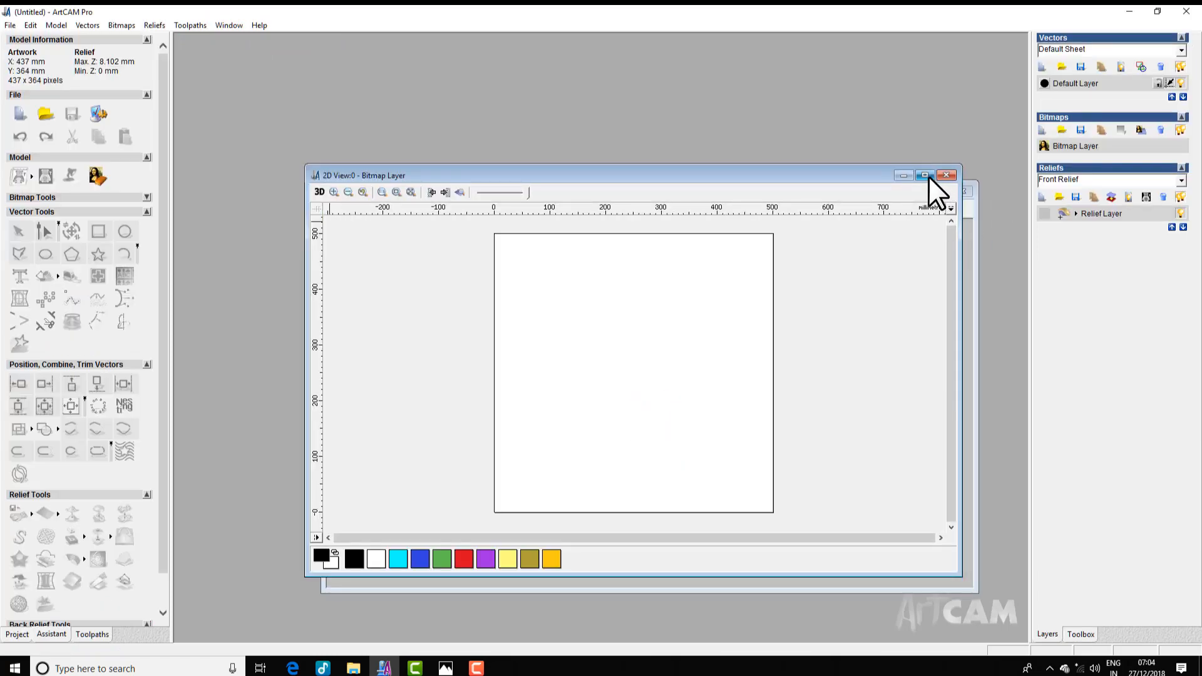
- Arrange the new model's 2D and 3D views side by side with vertical tiling
left_click(924, 175)
left_click(238, 25)
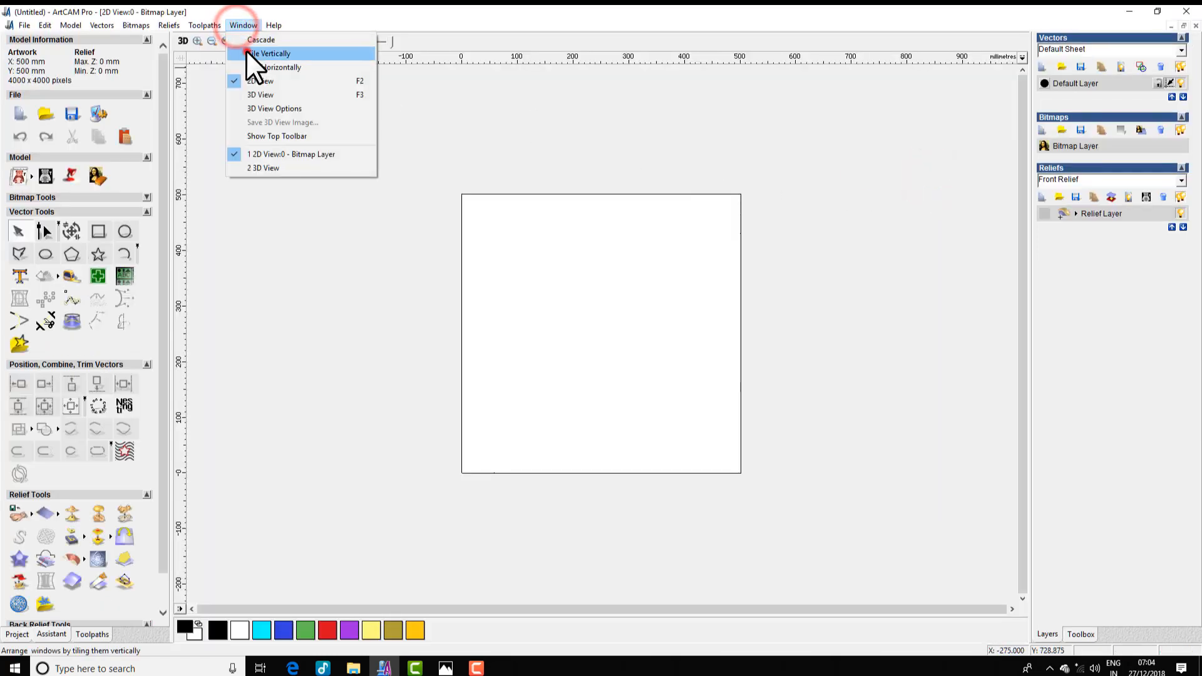
left_click(247, 53)
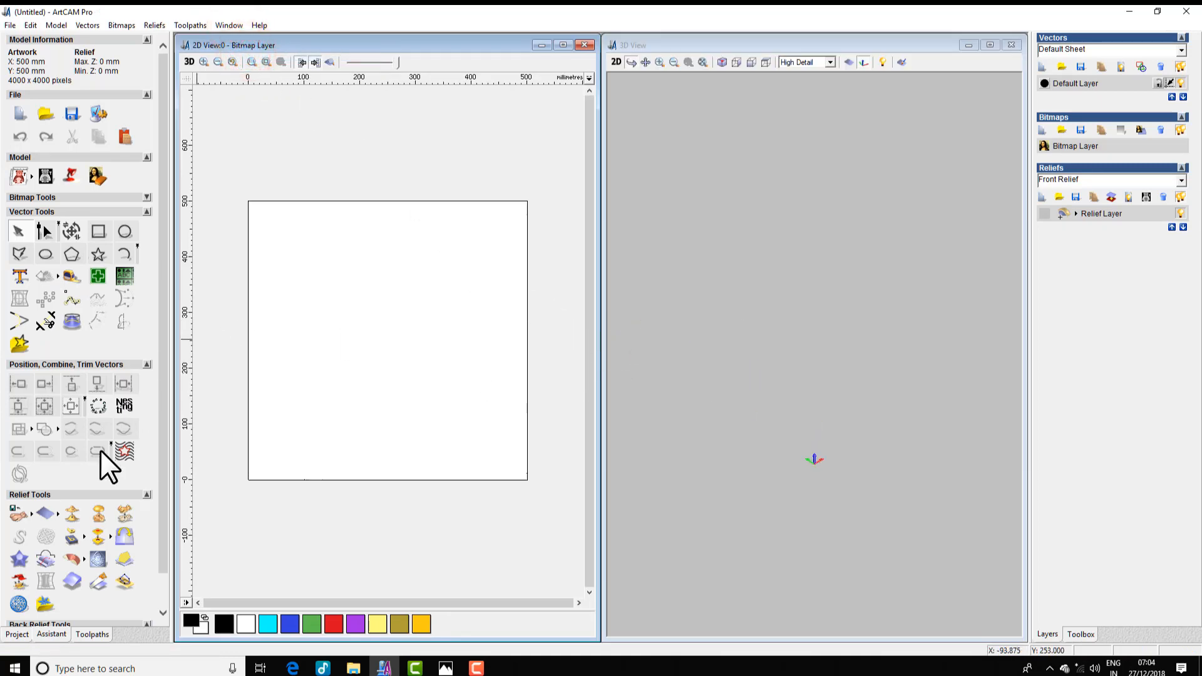
- Load relief file 7 for pasting and place it in the lower-left corner of the 500 mm model
left_click(44, 516)
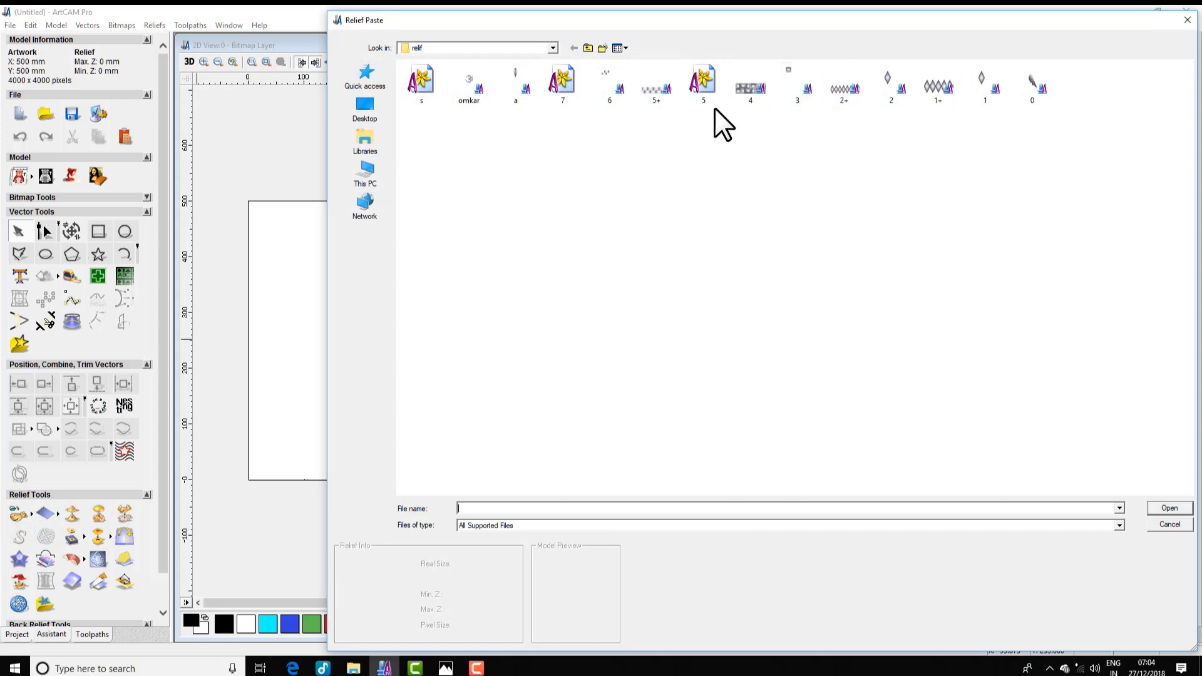
left_click(561, 89)
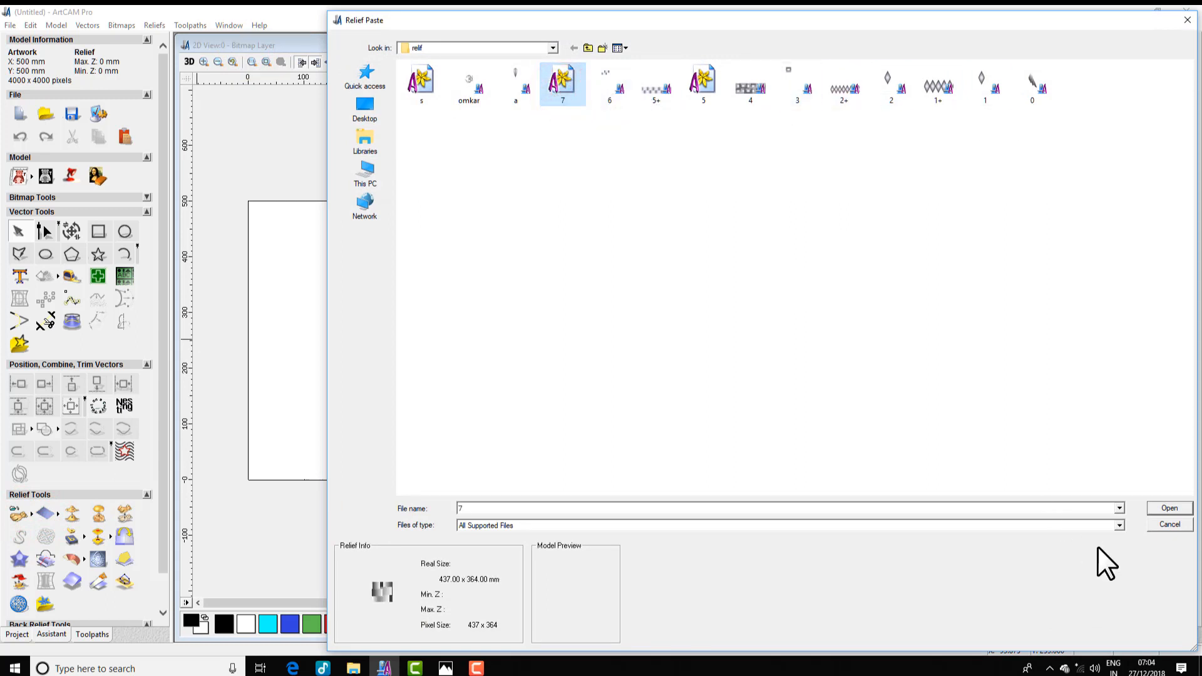
left_click(1170, 506)
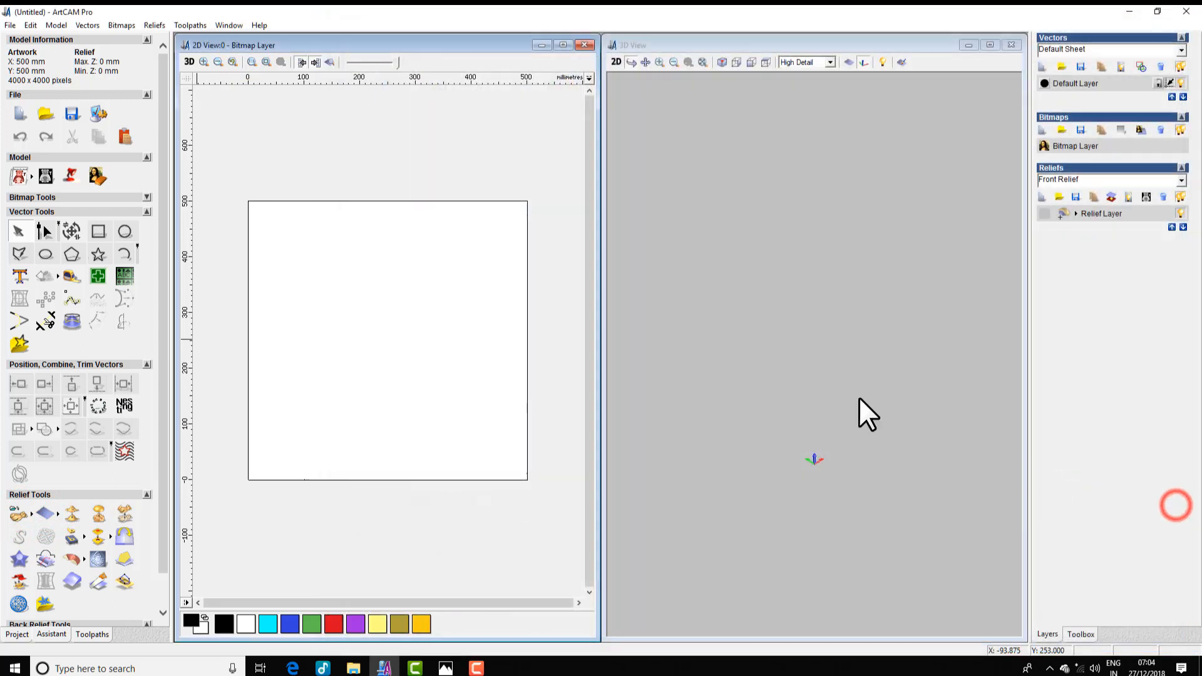
scroll(388, 375, "up", 2)
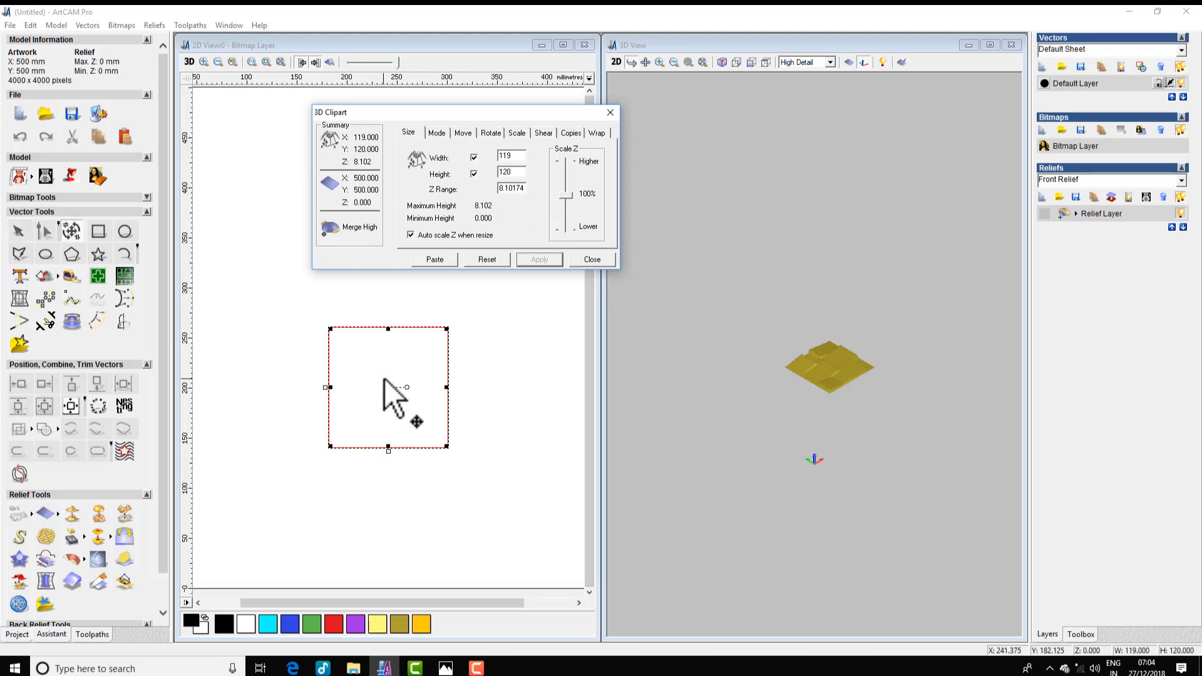
scroll(425, 379, "down", 2)
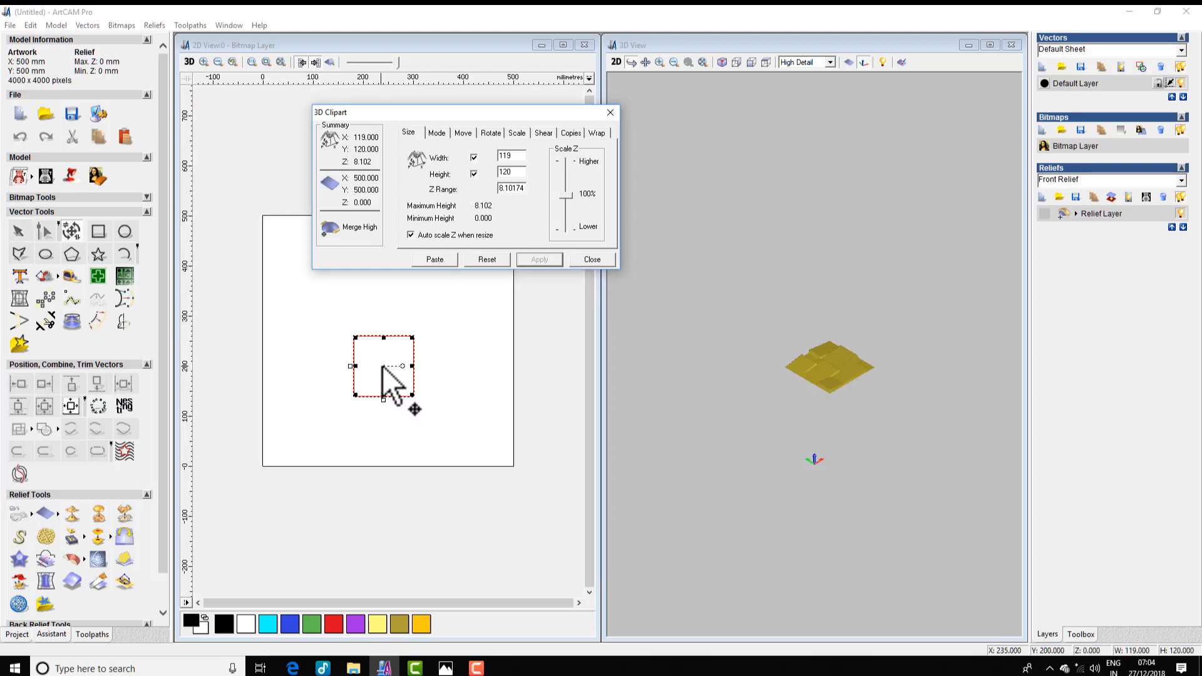
left_click_drag(376, 396, 287, 464)
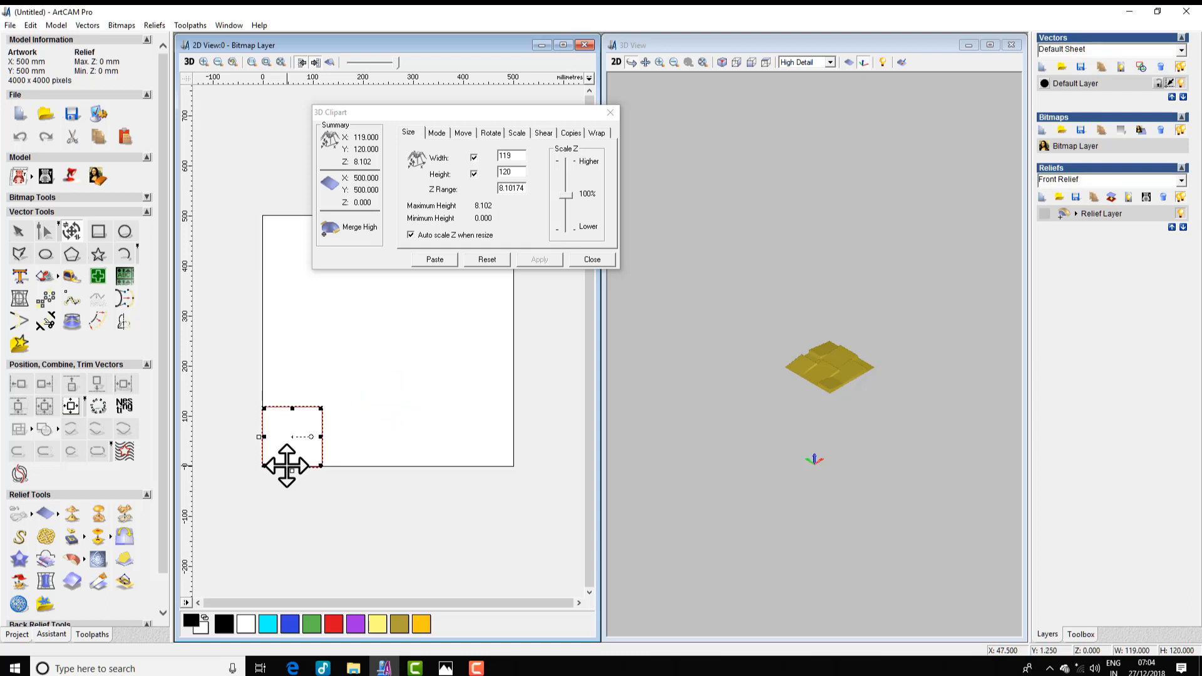
- Measure the placed relief tile's height and width in the 2D view
left_click(721, 61)
scroll(844, 448, "up", 5)
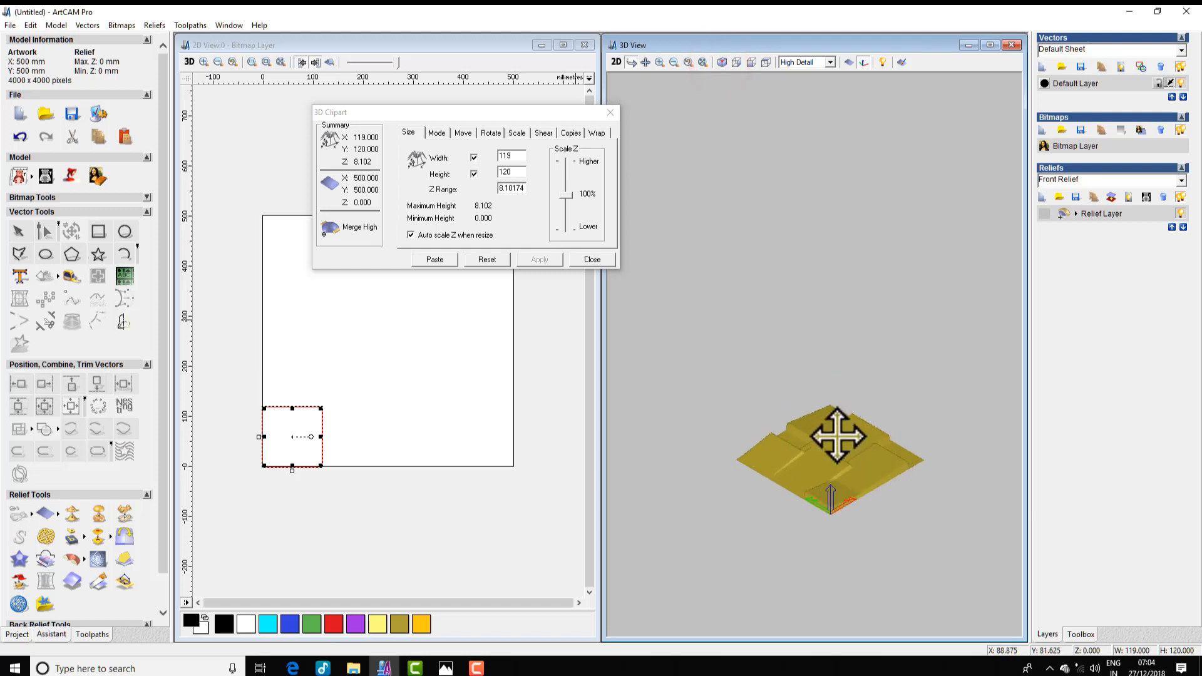
left_click_drag(922, 486, 858, 517)
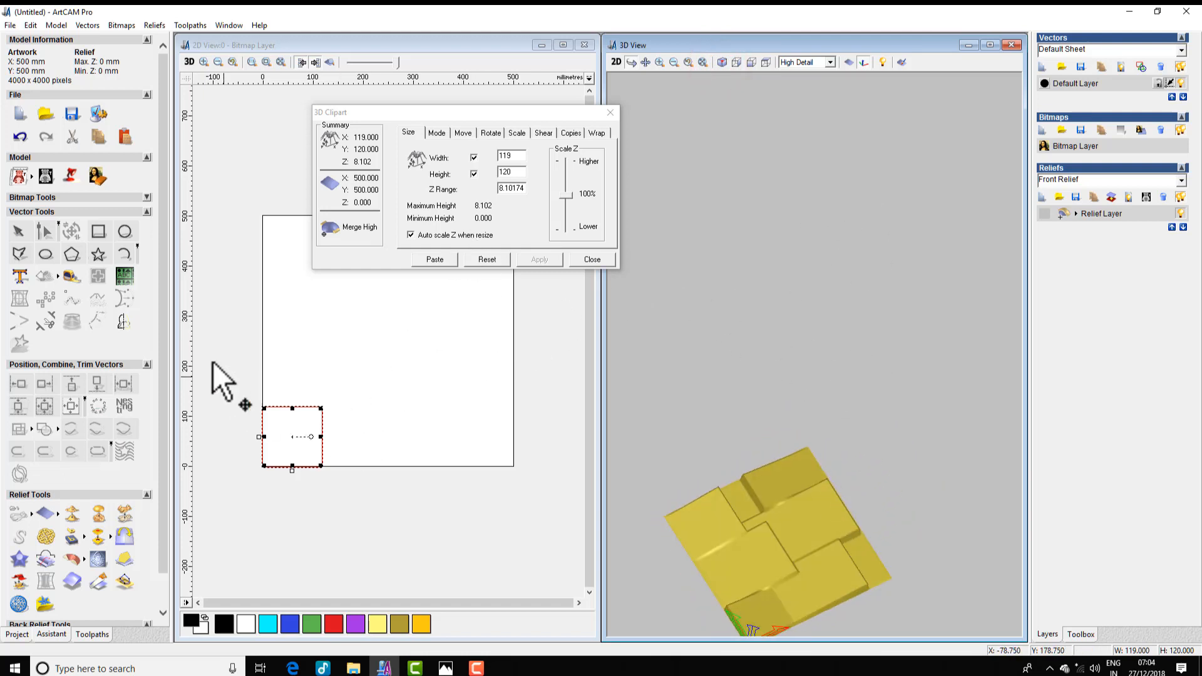
left_click(101, 299)
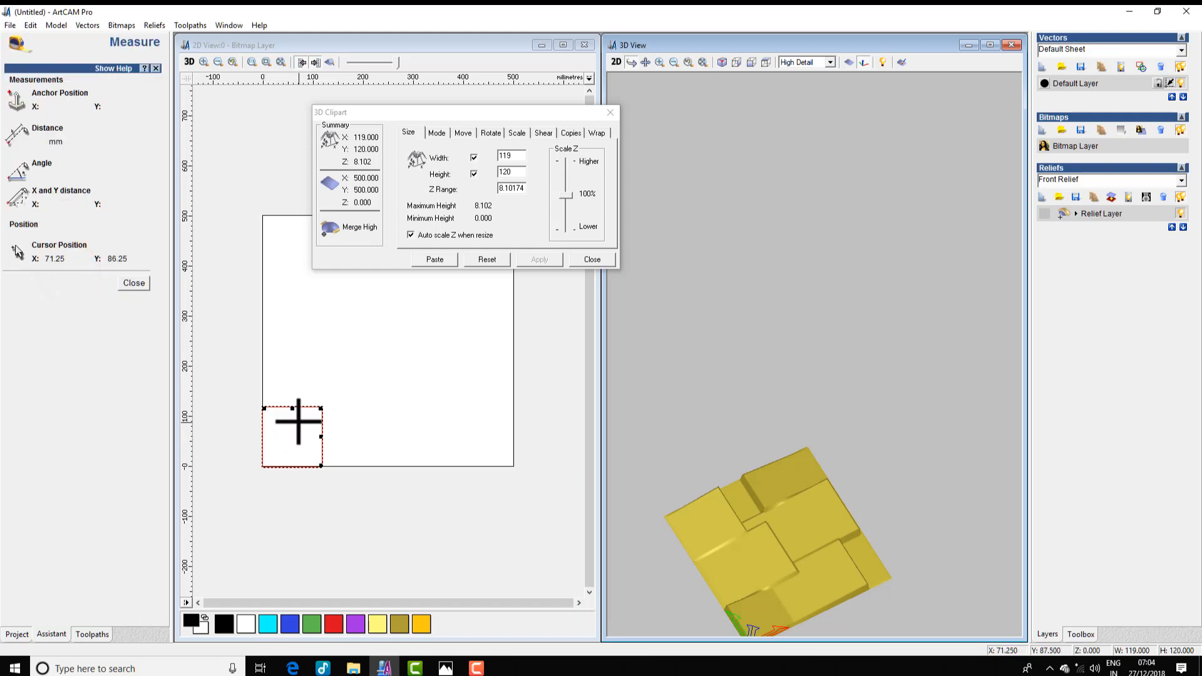
left_click_drag(293, 407, 291, 465)
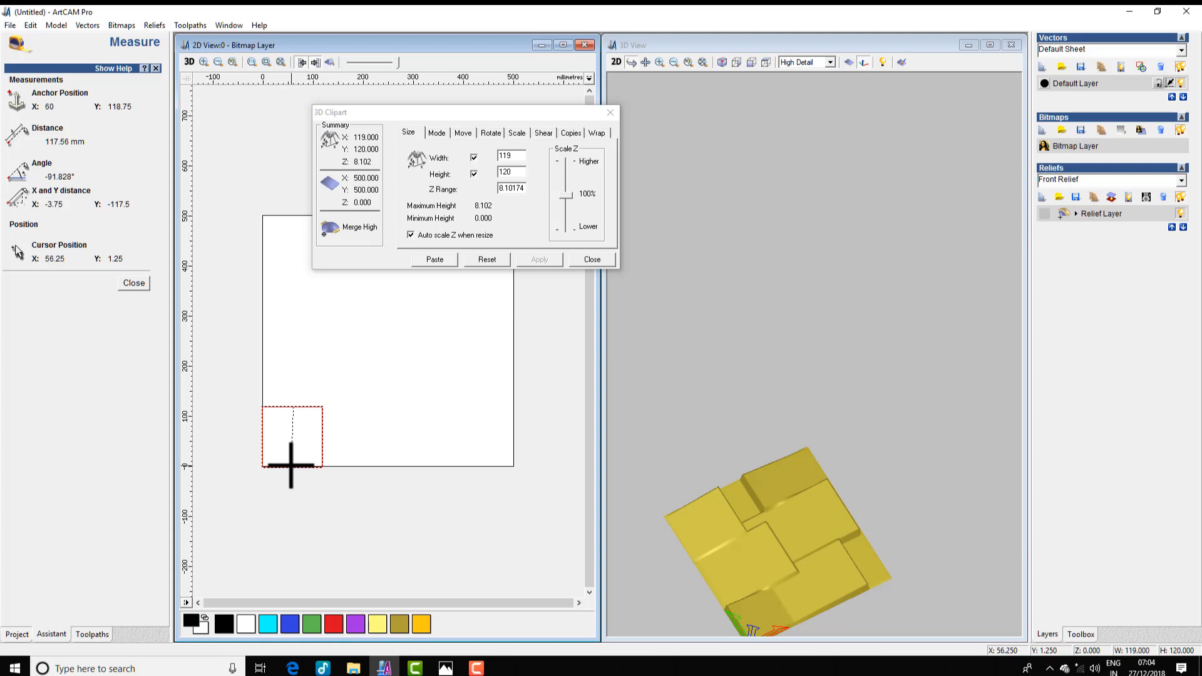
left_click_drag(291, 466, 290, 461)
left_click(314, 393)
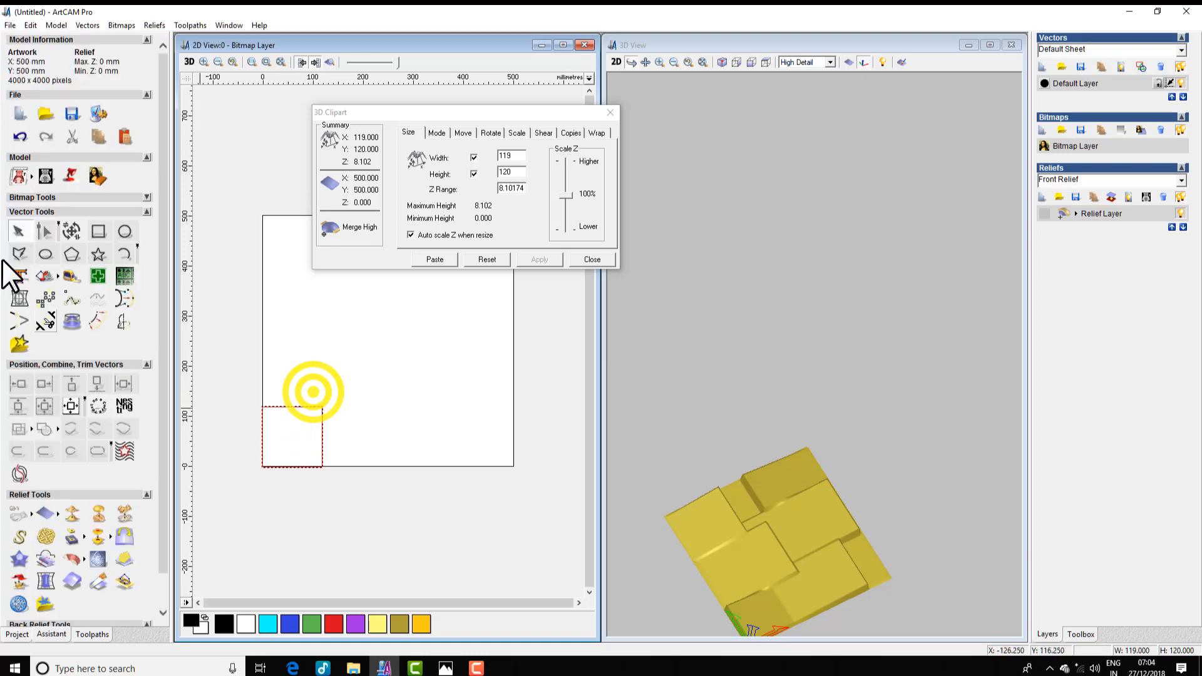
left_click(72, 276)
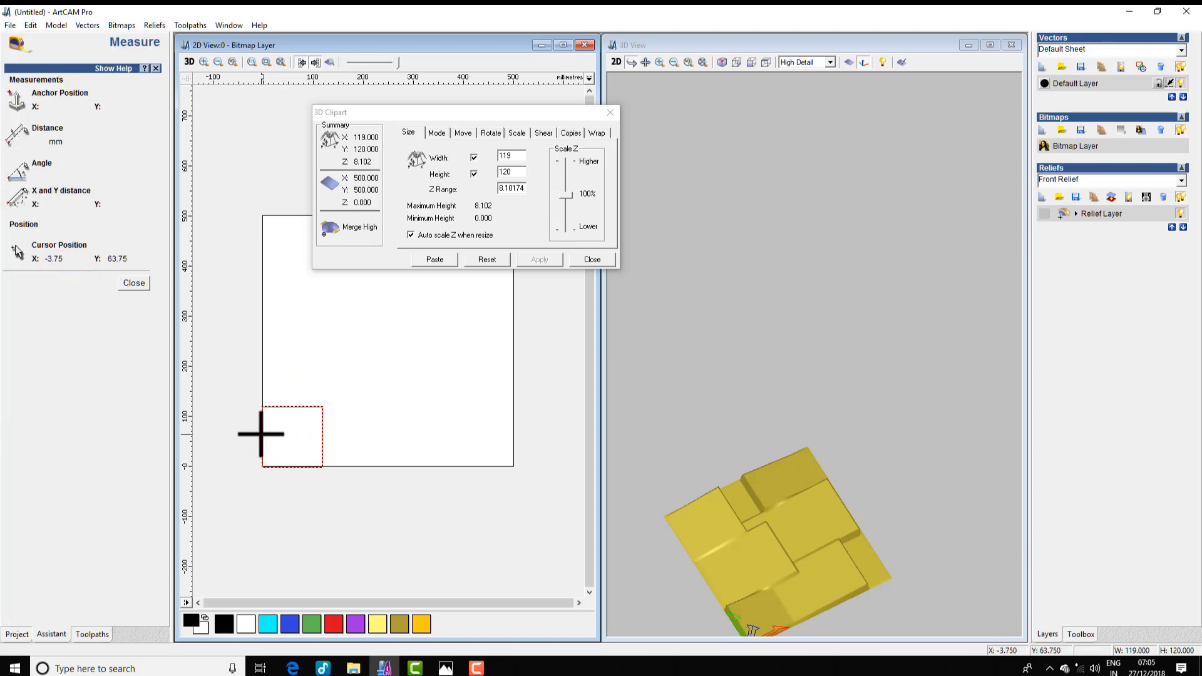
left_click_drag(262, 434, 322, 436)
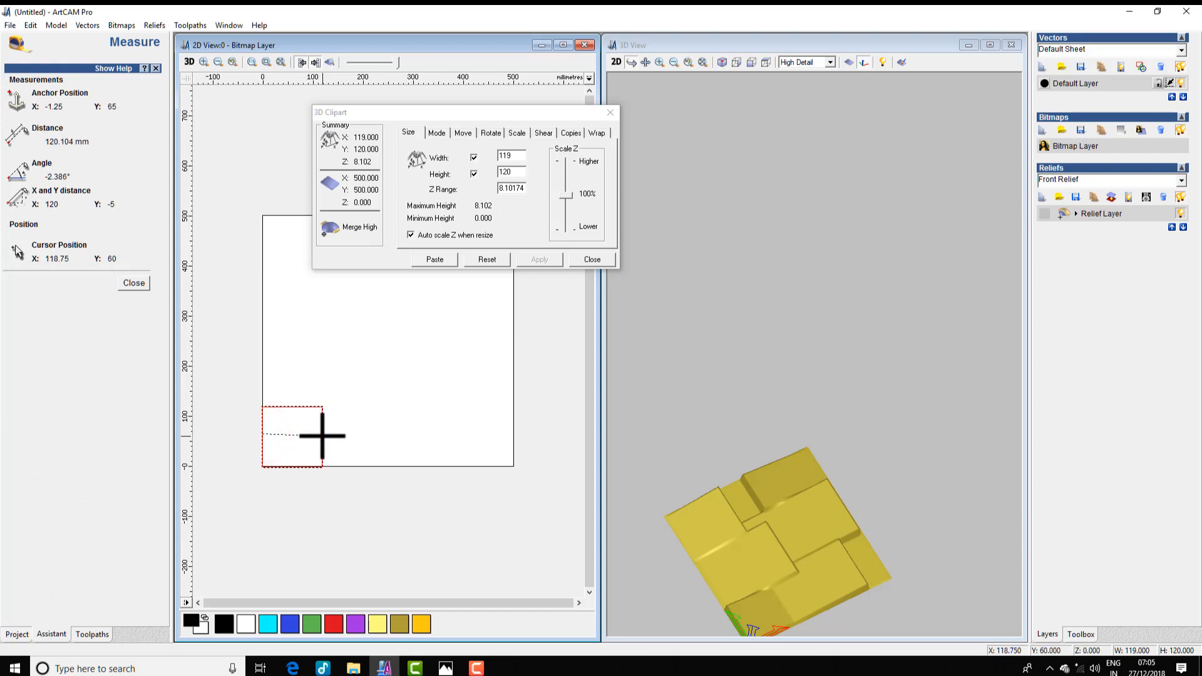
right_click(349, 375)
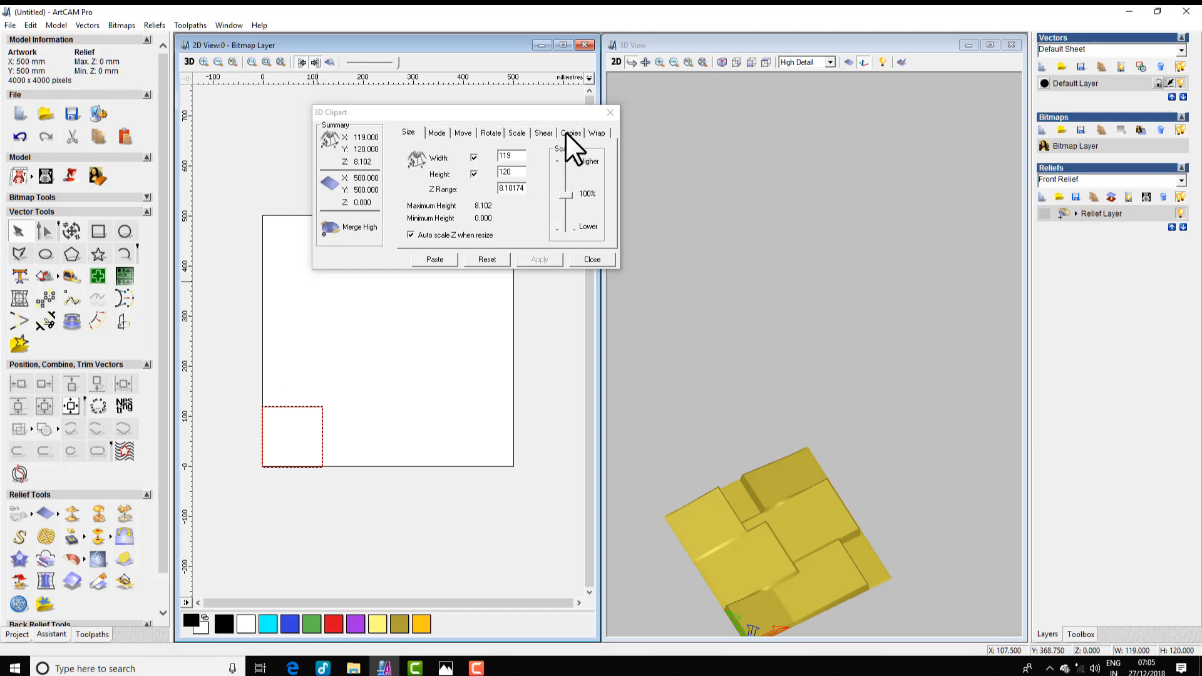
- Set the relief tile to copy linearly with an X distance of 120 and a Y distance of 116, keeping Merge Highest mode
left_click(438, 132)
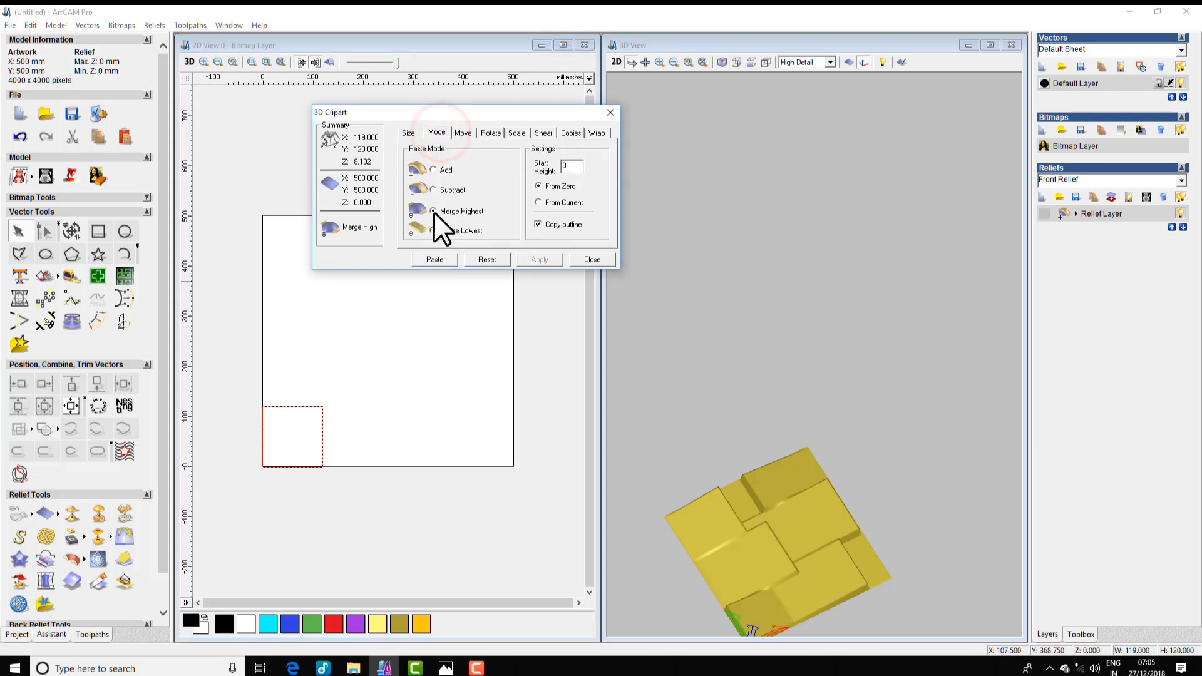
left_click(571, 132)
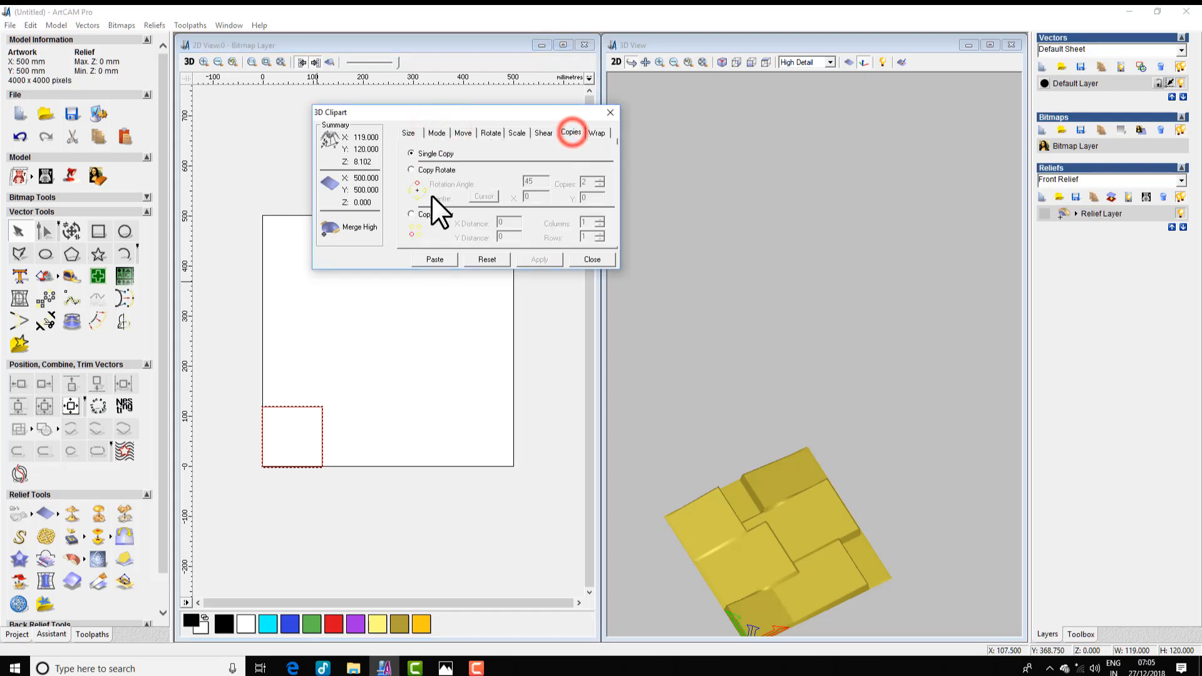
left_click(411, 169)
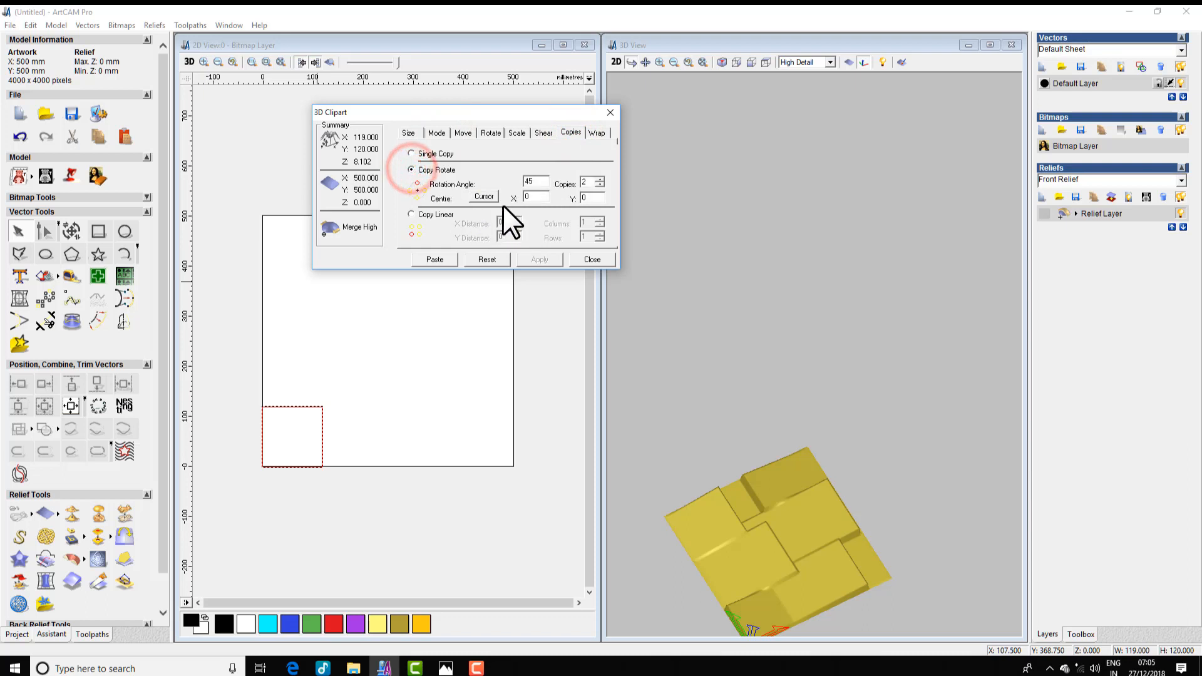
left_click(412, 214)
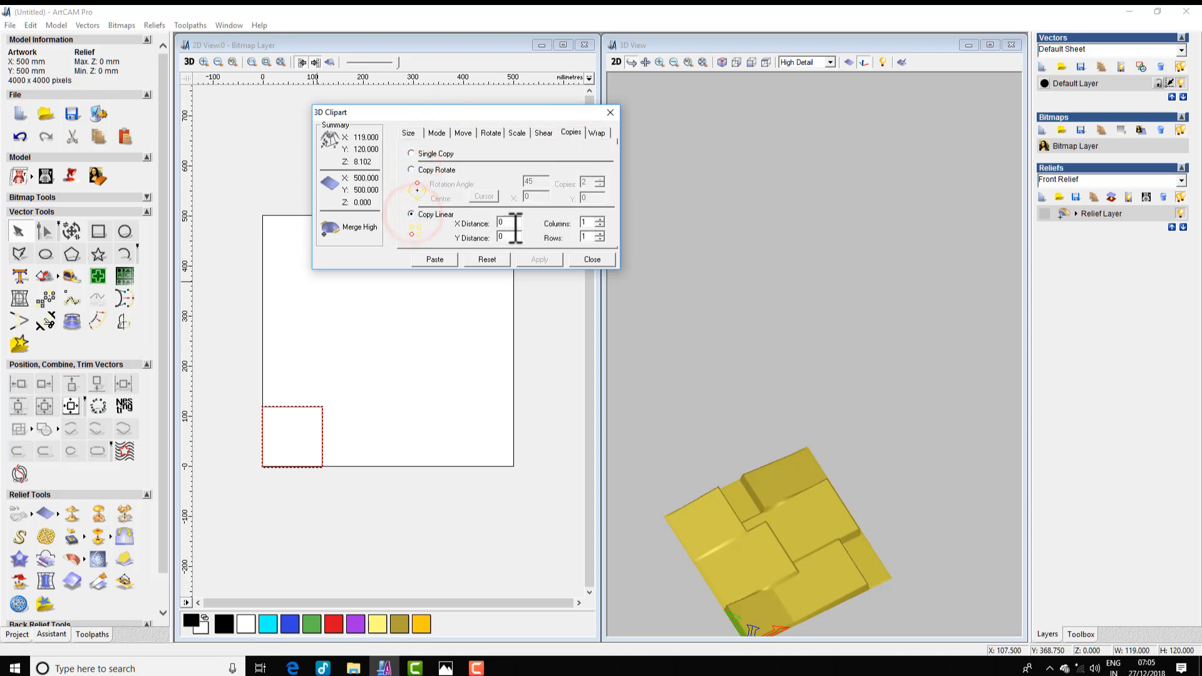
left_click(513, 223)
type("120")
left_click(510, 236)
- Set the linear copy to 6 columns and 6 rows, paste the tiles across the model, and finish the clipart placement
double_click(588, 223)
type("6")
left_click(589, 236)
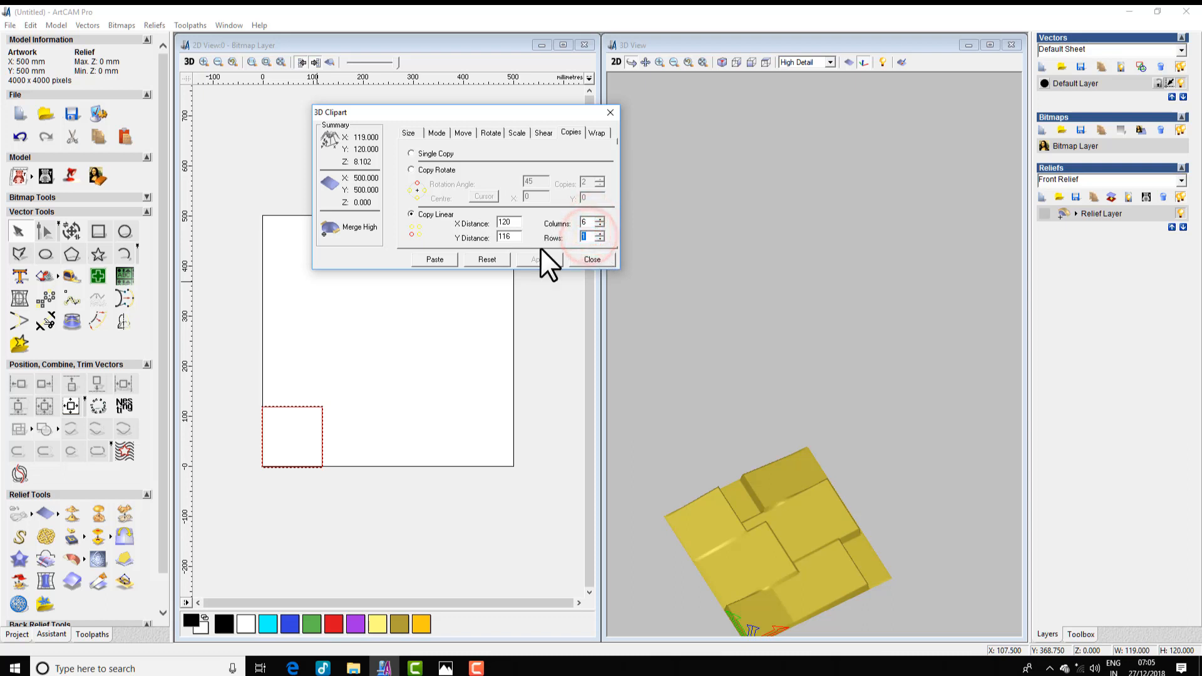
type("6")
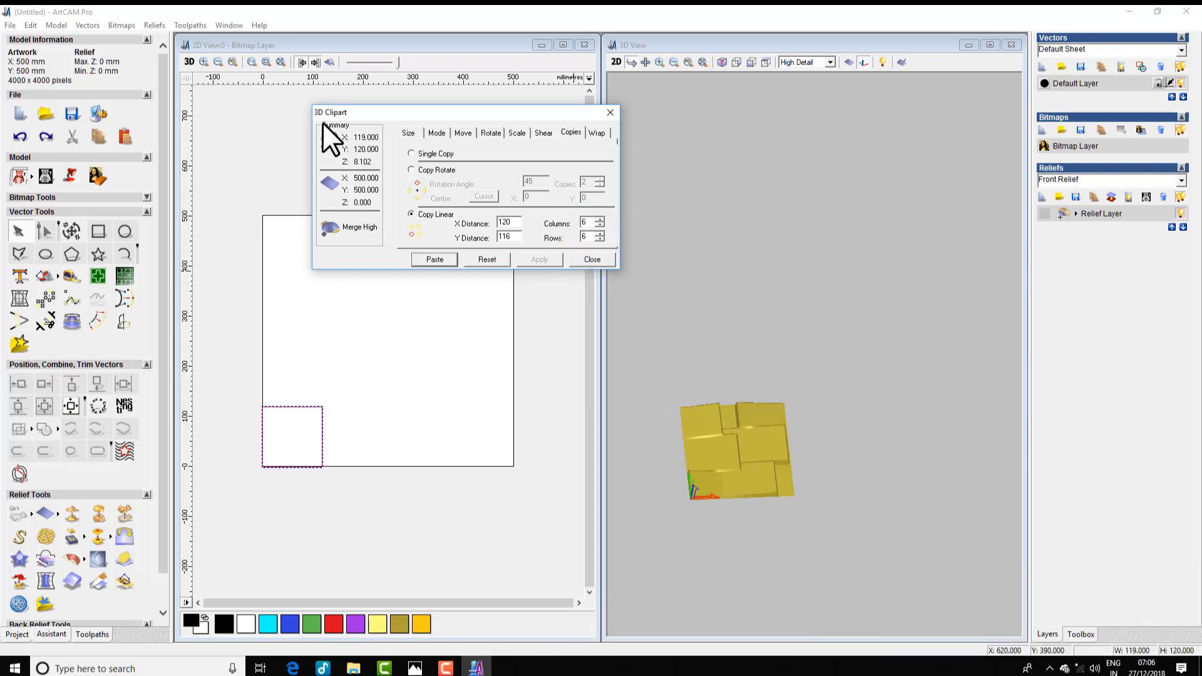
left_click(435, 259)
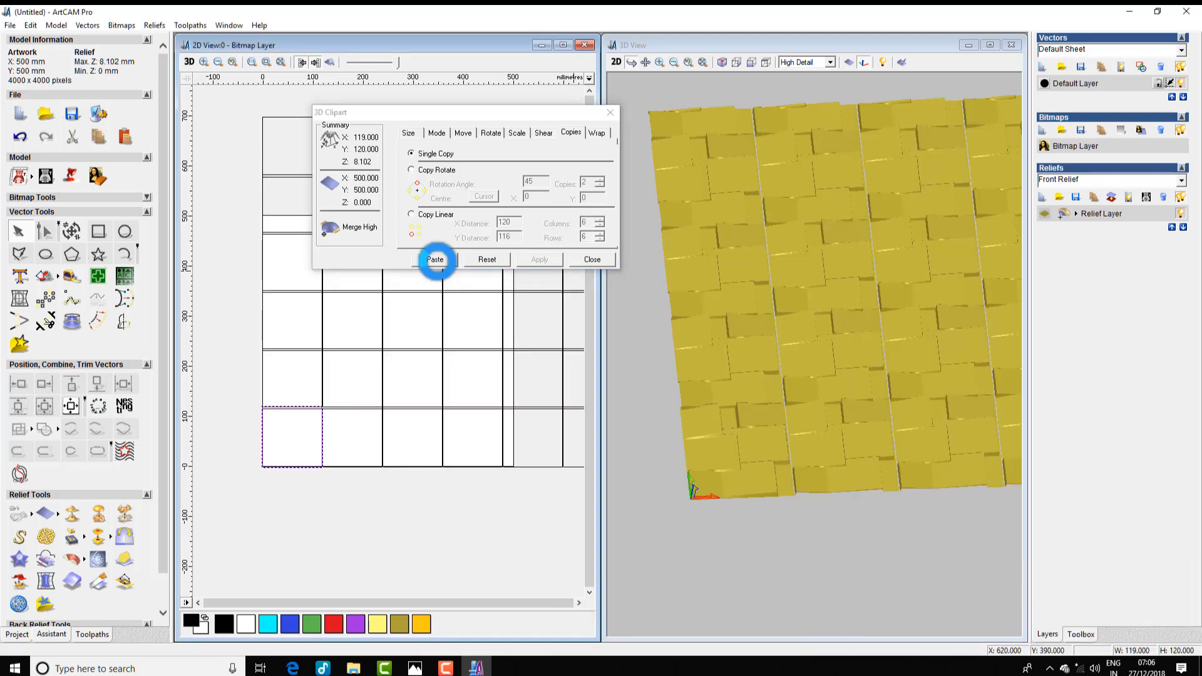
left_click(590, 261)
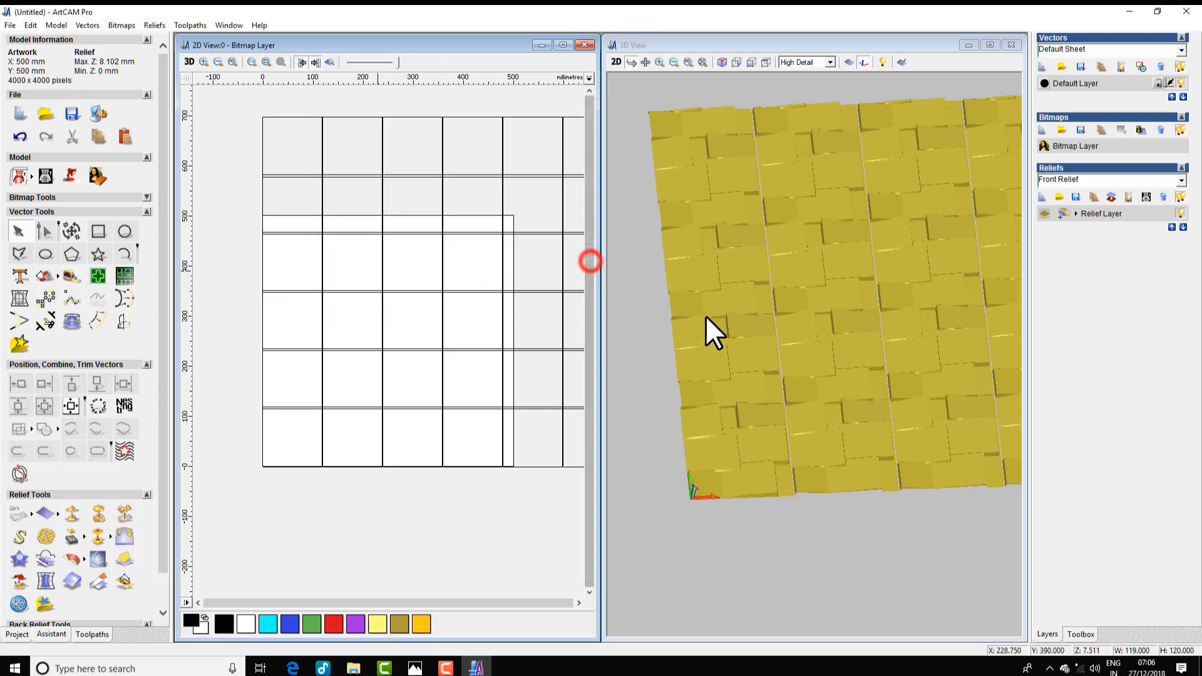
- Maximize the 3D view and examine the pasted tile array, checking the joints between tiles from several angles
scroll(787, 347, "down", 4)
scroll(812, 344, "up", 2)
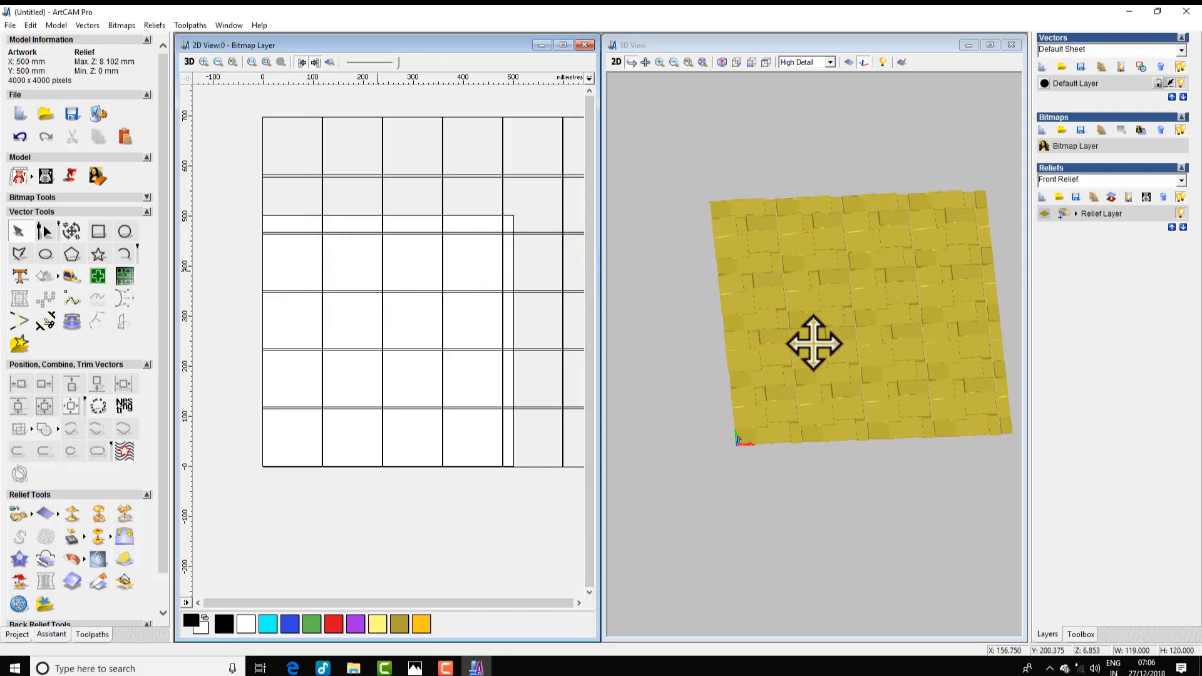
left_click(989, 45)
scroll(613, 308, "up", 3)
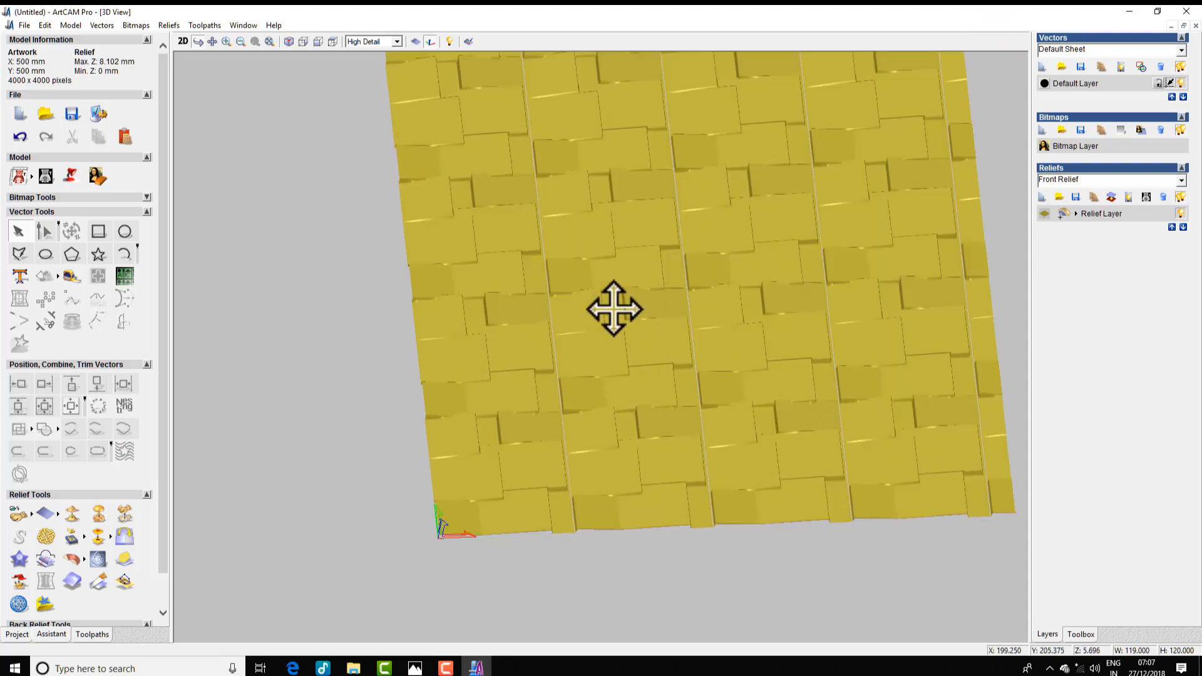
left_click_drag(613, 308, 534, 311)
left_click_drag(563, 357, 543, 306)
scroll(588, 332, "up", 3)
scroll(422, 284, "down", 2)
scroll(480, 316, "up", 1)
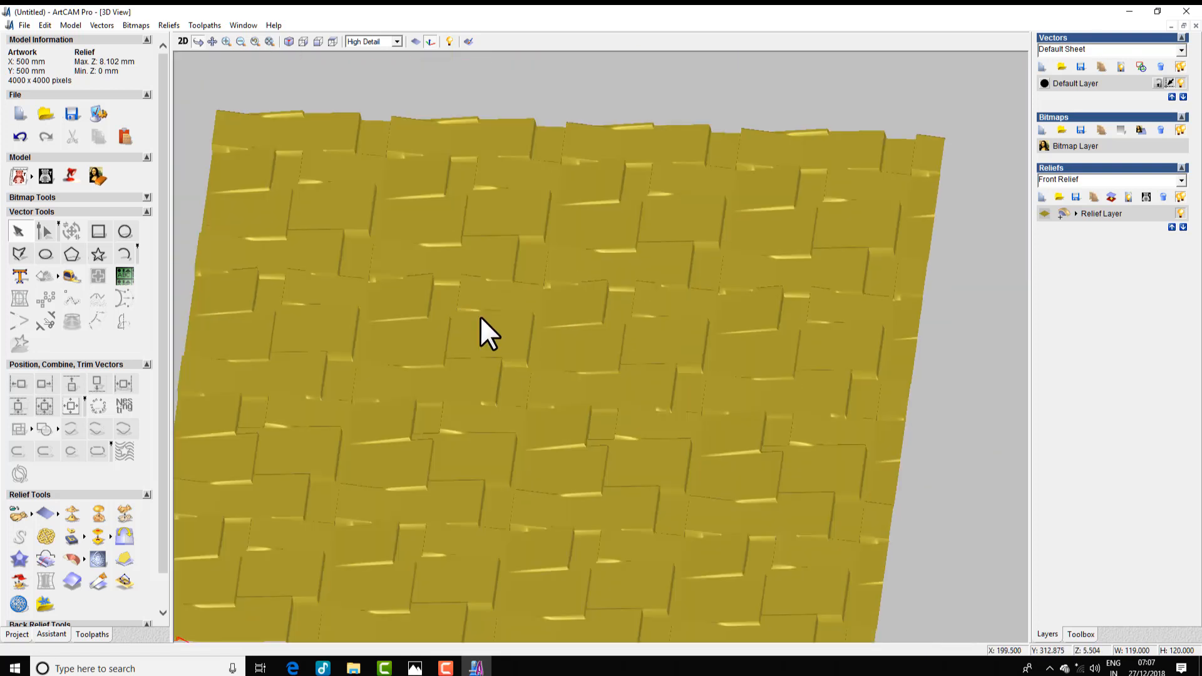
- Apply the Soft Gold shading preset to the panel relief in the Lights and Material settings
left_click(71, 177)
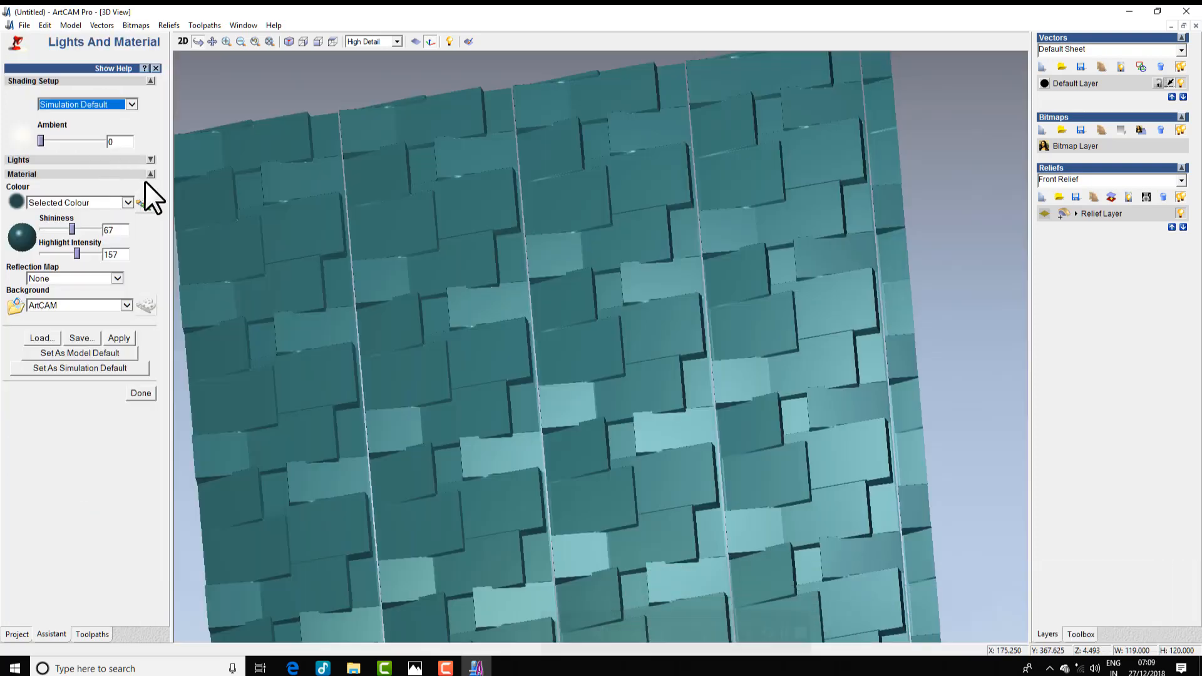
left_click_drag(161, 220, 74, 135)
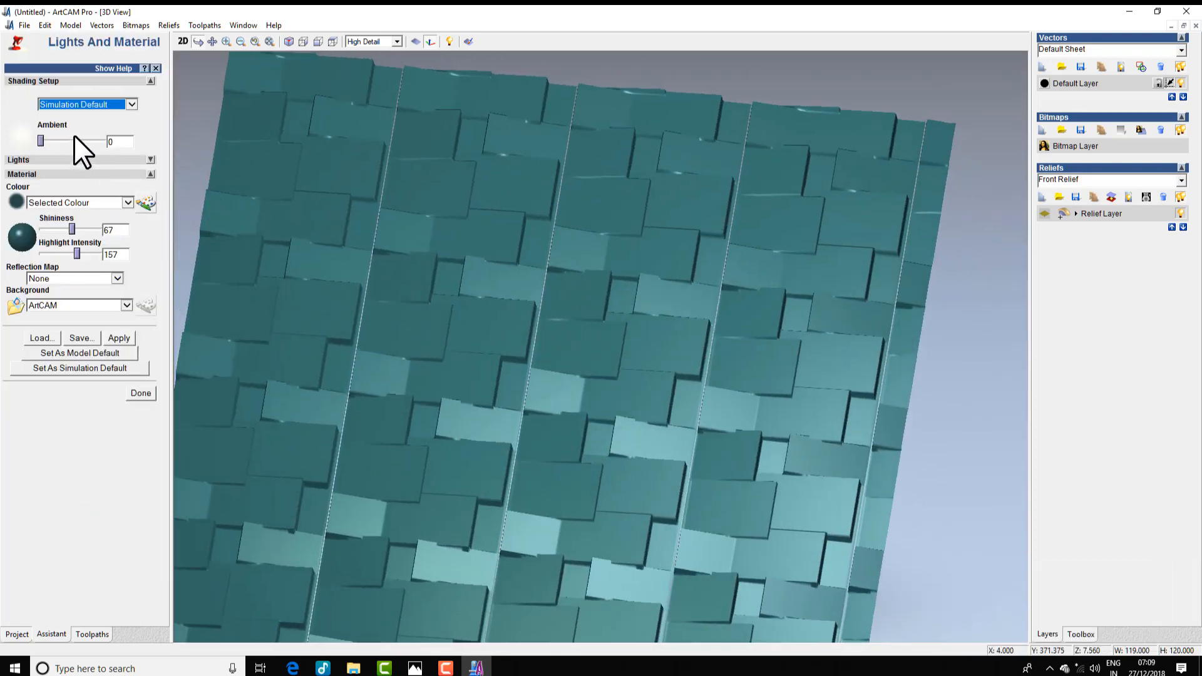
left_click(129, 104)
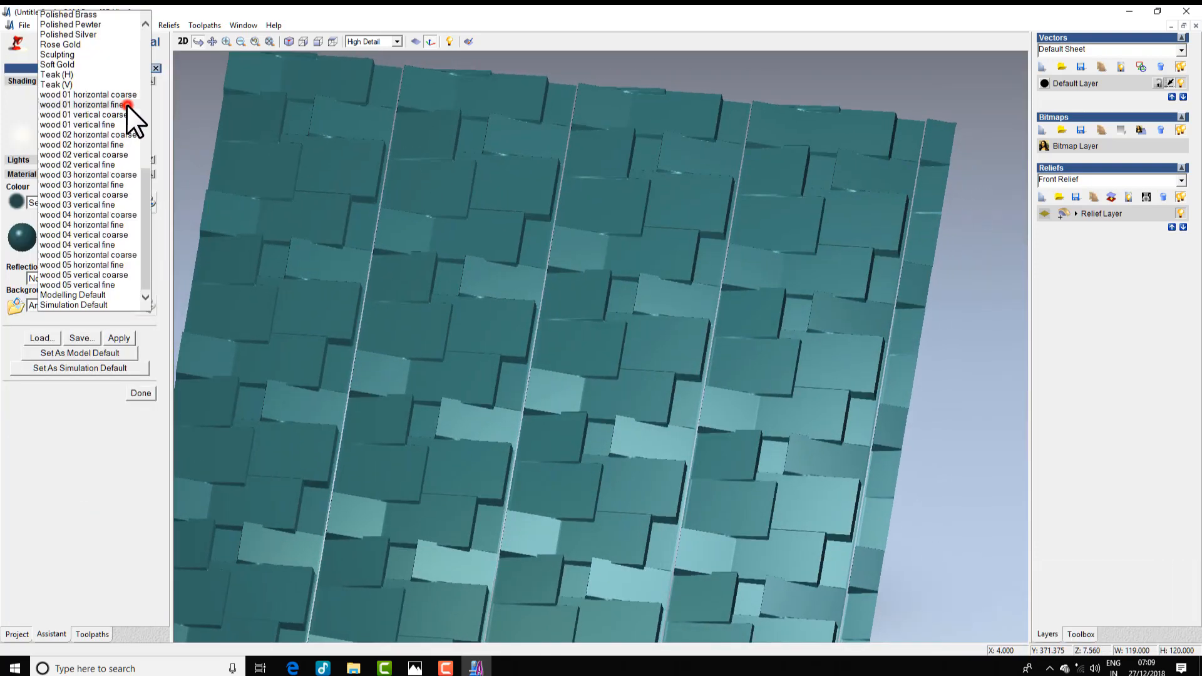
left_click(73, 64)
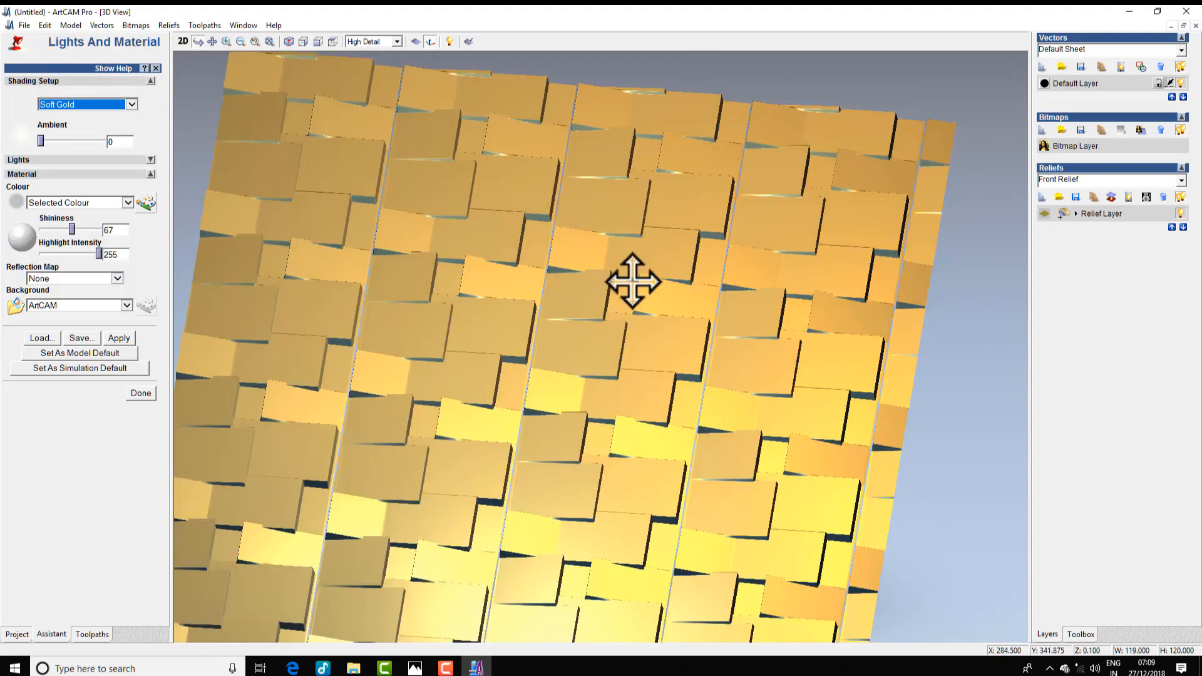
scroll(632, 282, "up", 1)
left_click_drag(617, 282, 386, 187)
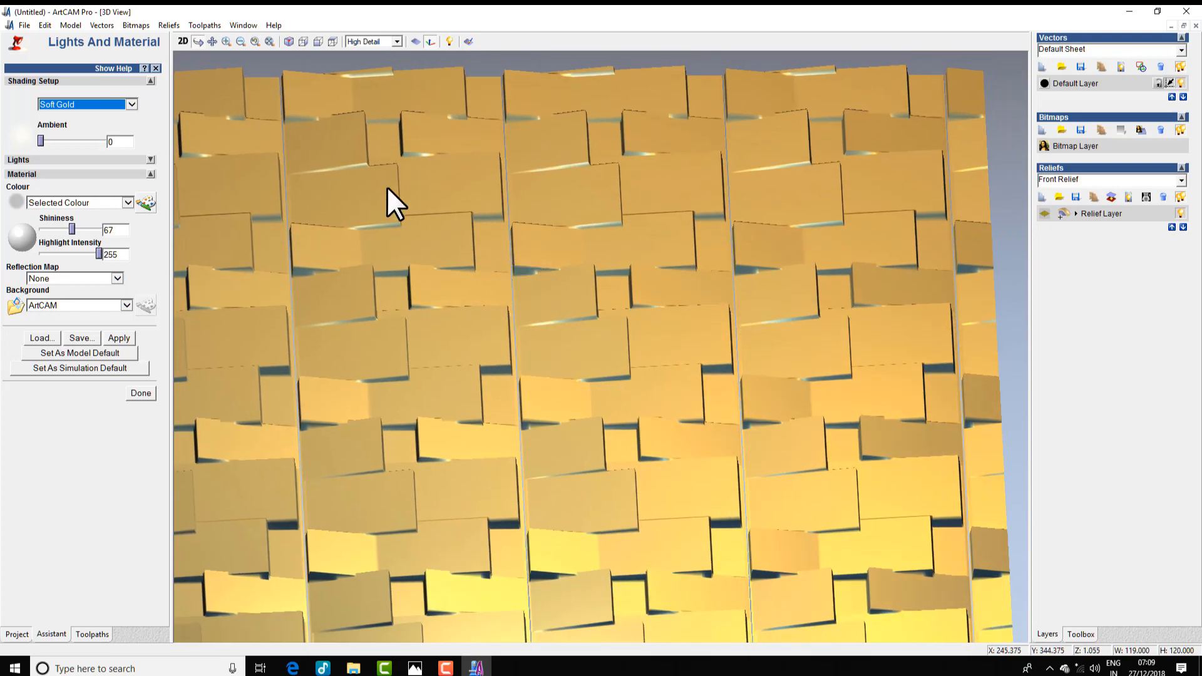
left_click(137, 393)
- Inspect the gold-shaded panel relief up close from a low oblique angle
scroll(566, 308, "down", 1)
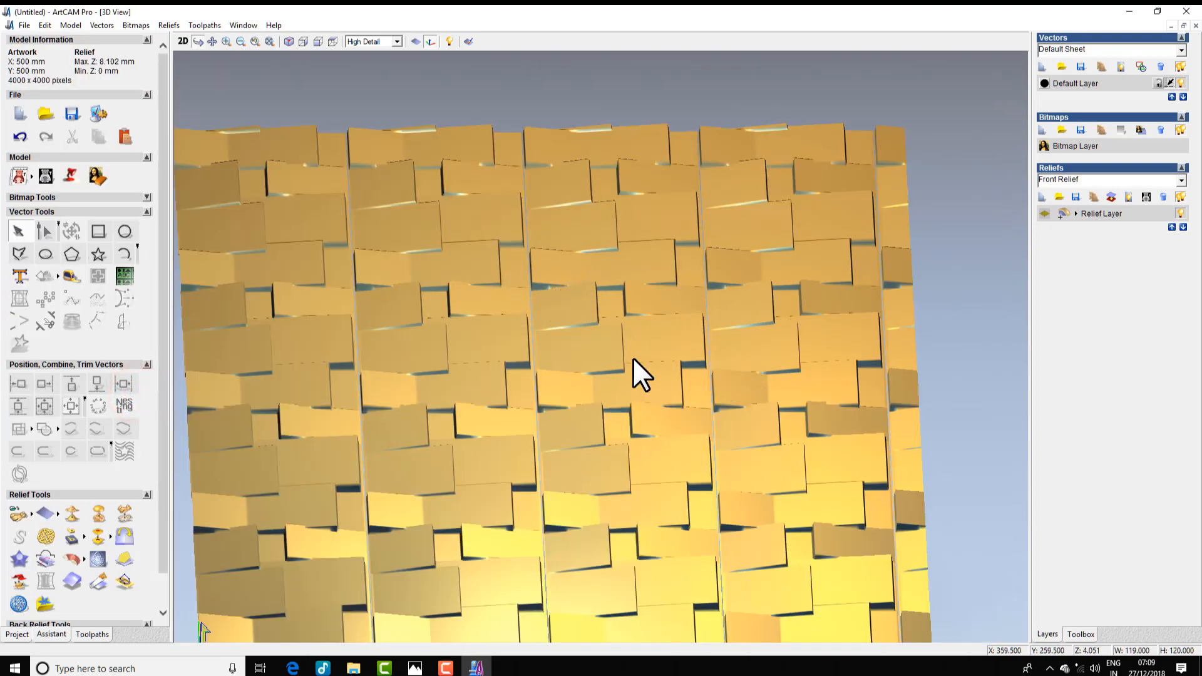
left_click_drag(633, 360, 745, 328)
scroll(615, 354, "up", 2)
left_click_drag(616, 354, 474, 251)
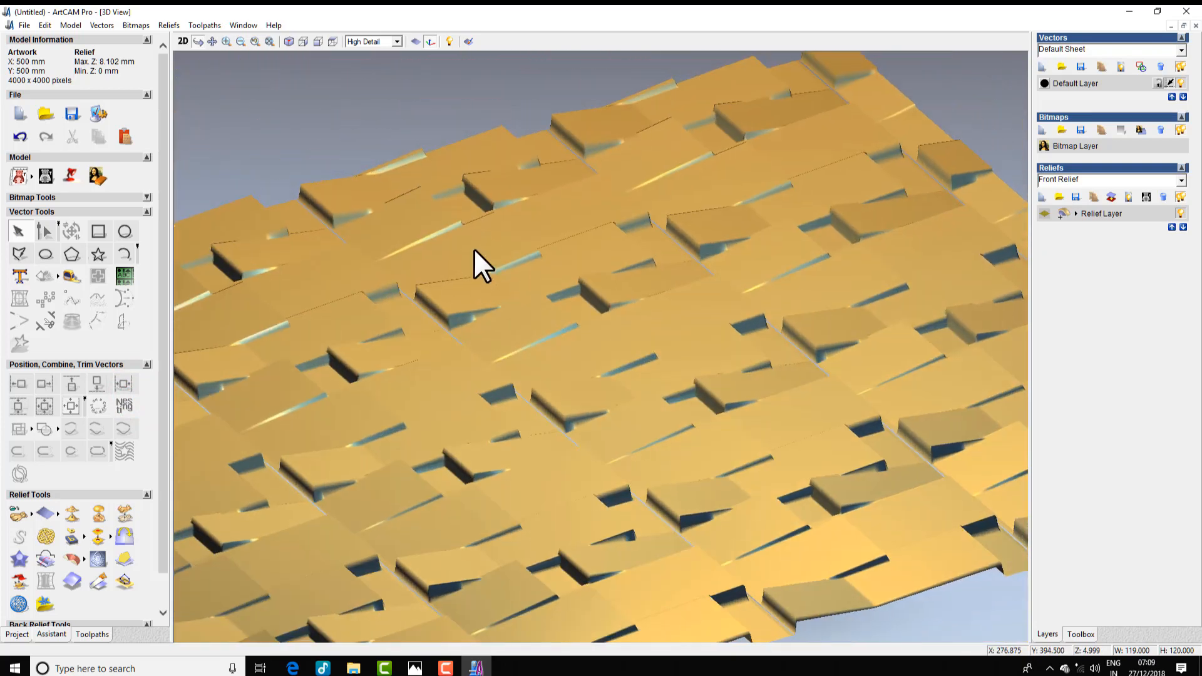